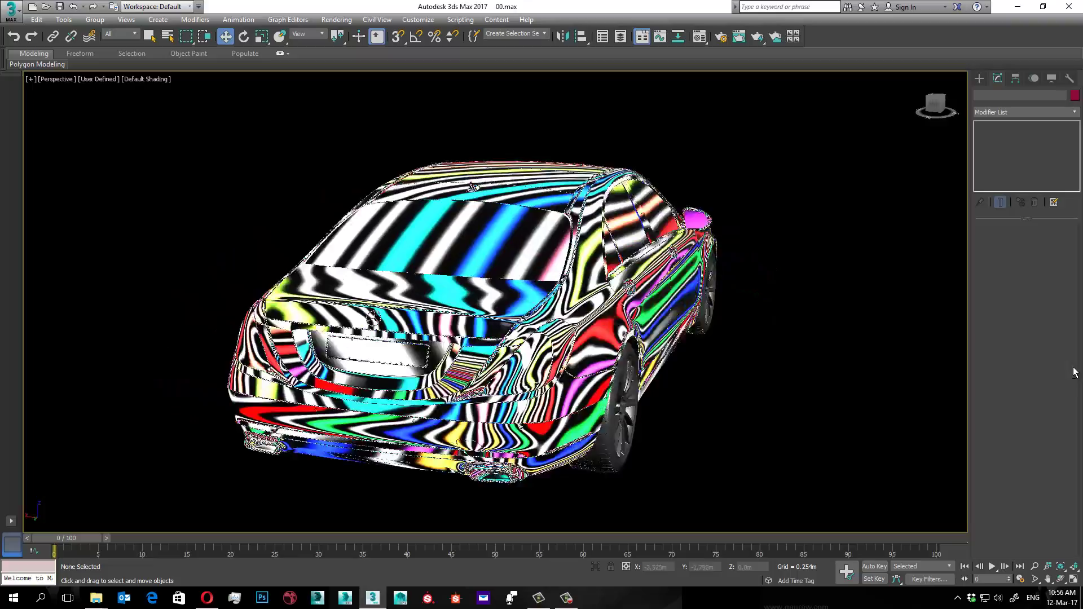
# - Orbit, zoom and pan around the striped car to inspect its reflections
pyautogui.moveTo(948, 357)
pyautogui.keyDown('alt'); pyautogui.mouseDown(button='middle')
pyautogui.moveTo(914, 362)
pyautogui.moveTo(898, 390)
pyautogui.moveTo(730, 355)
pyautogui.moveTo(760, 358)
pyautogui.moveTo(821, 301)
pyautogui.moveTo(786, 295)
pyautogui.mouseUp(button='middle'); pyautogui.keyUp('alt')
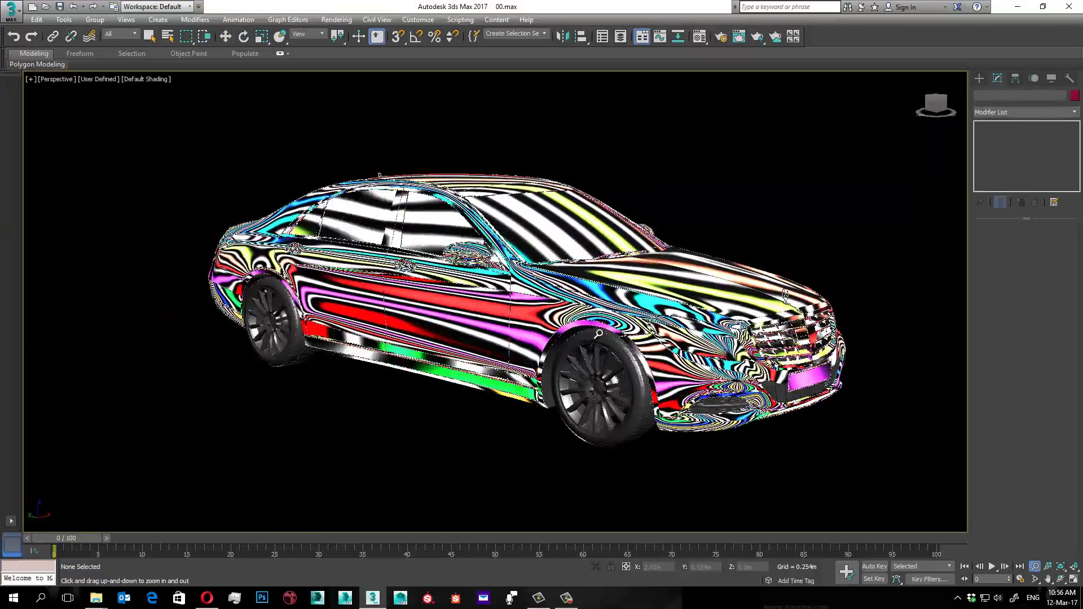
pyautogui.moveTo(599, 334)
pyautogui.mouseDown()
pyautogui.moveTo(600, 292)
pyautogui.moveTo(602, 323)
pyautogui.mouseUp()
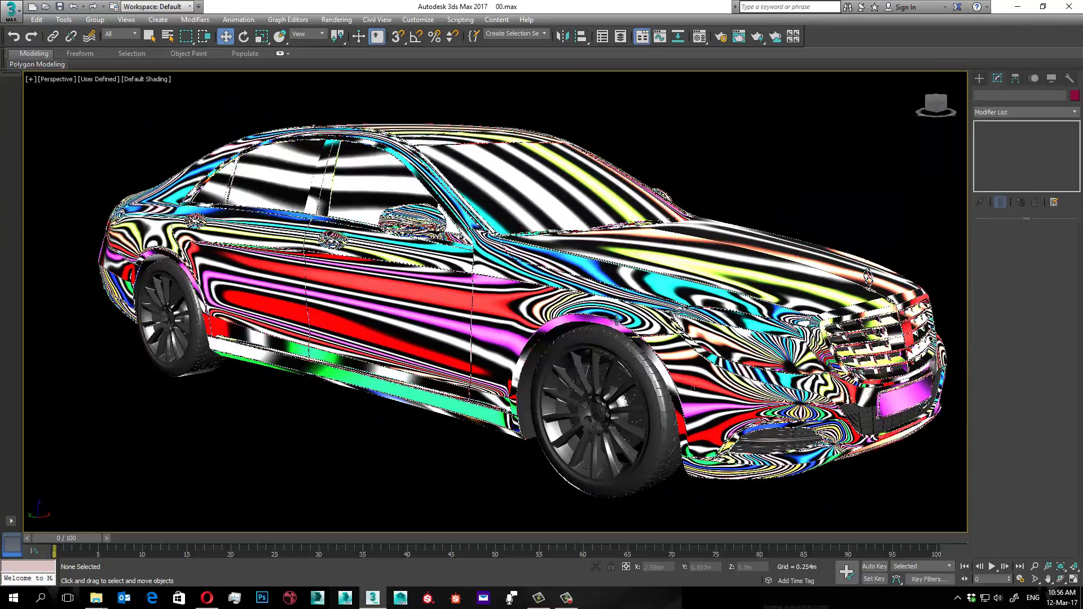
pyautogui.moveTo(617, 318); pyautogui.dragTo(536, 332, button='middle')
# - Frame the sphere and torus, then select the striped sphere and tilt the view
pyautogui.hotkey('ctrl', 'a')
pyautogui.press('z')
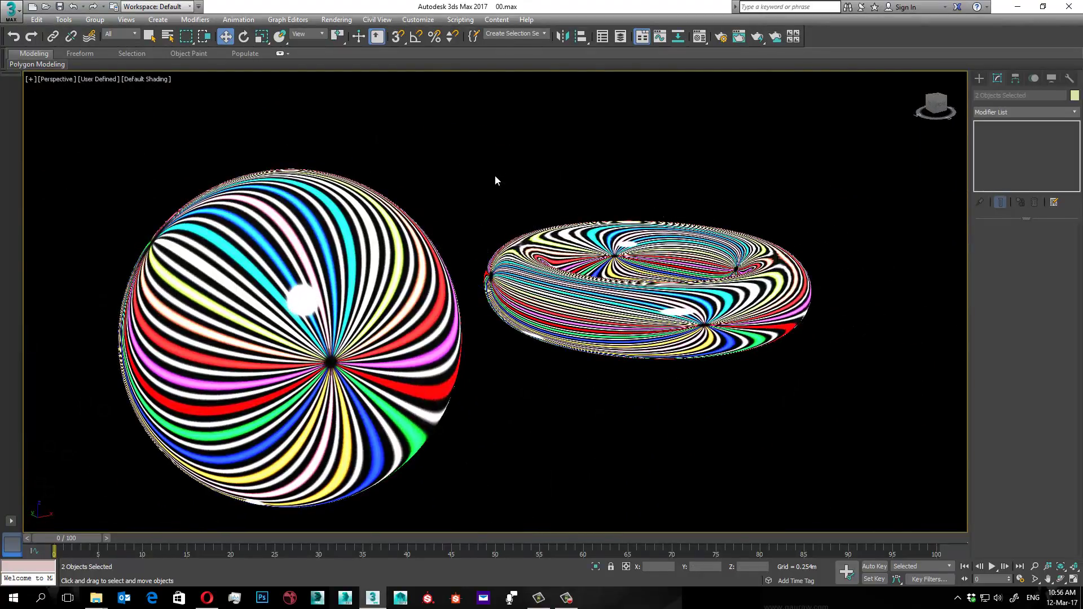
pyautogui.click(416, 262)
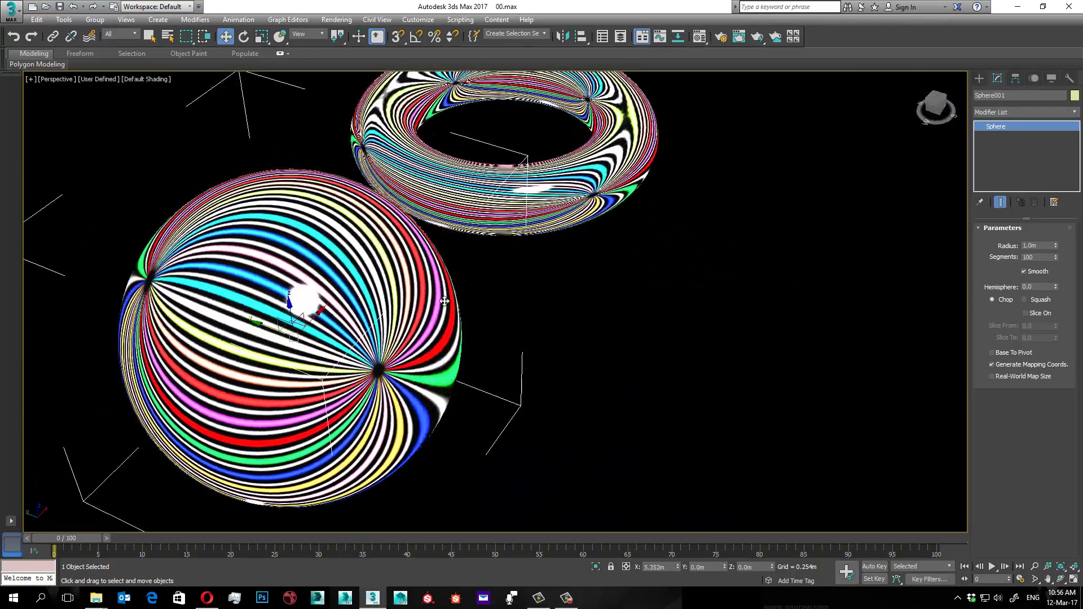
pyautogui.keyDown('alt'); pyautogui.moveTo(416, 262); pyautogui.dragTo(422, 281, button='middle'); pyautogui.keyUp('alt')
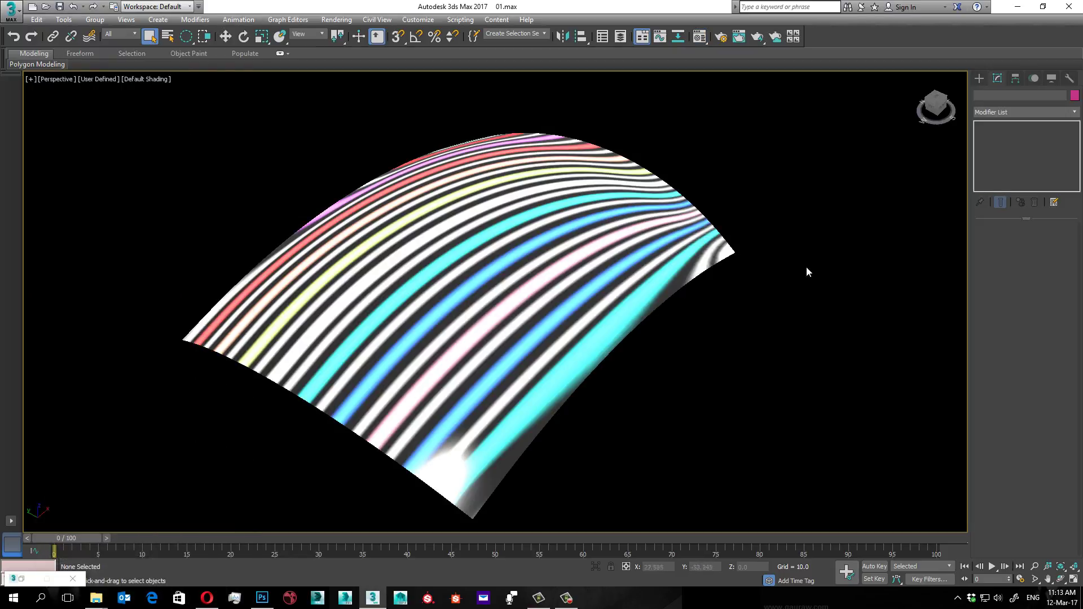
# - Select the curved surface with edged faces shown and enter Edit Poly vertex mode
pyautogui.keyDown('alt'); pyautogui.moveTo(807, 272); pyautogui.dragTo(818, 302, button='middle'); pyautogui.keyUp('alt')
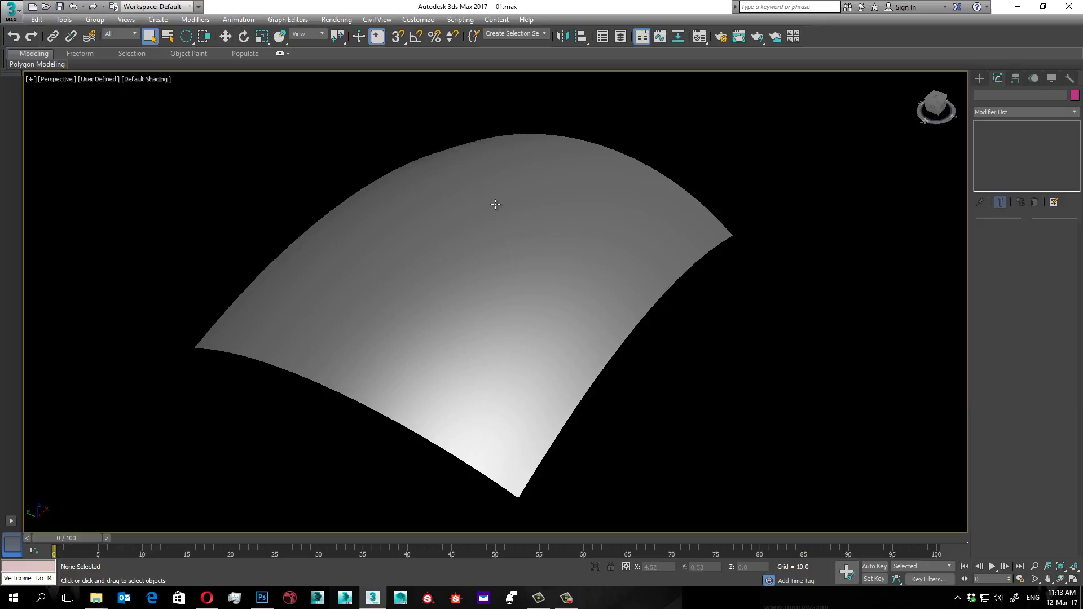
pyautogui.click(495, 204)
pyautogui.press('F4')
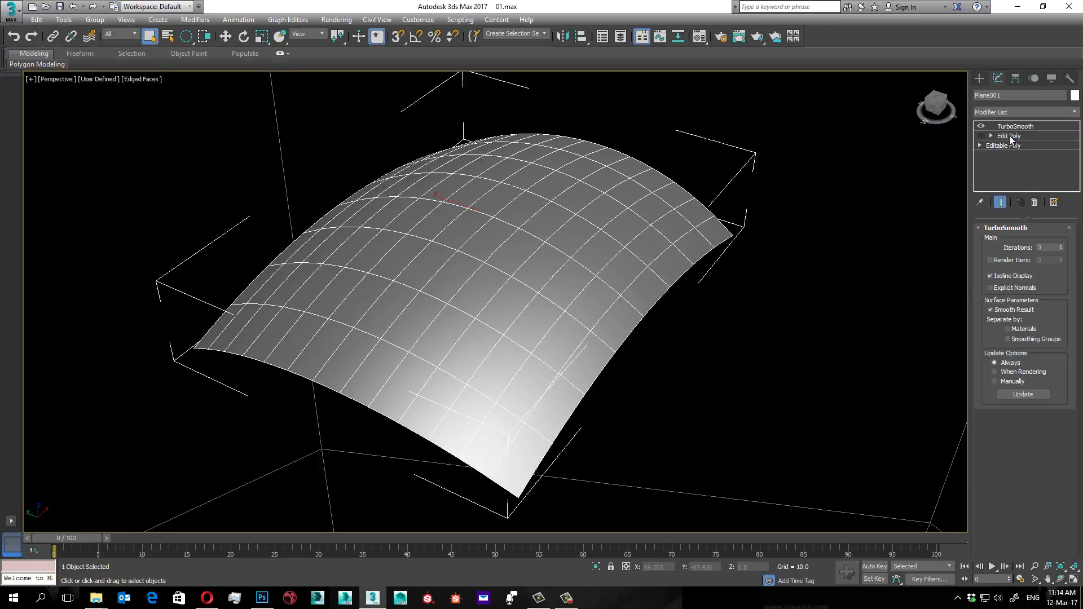
pyautogui.click(1010, 137)
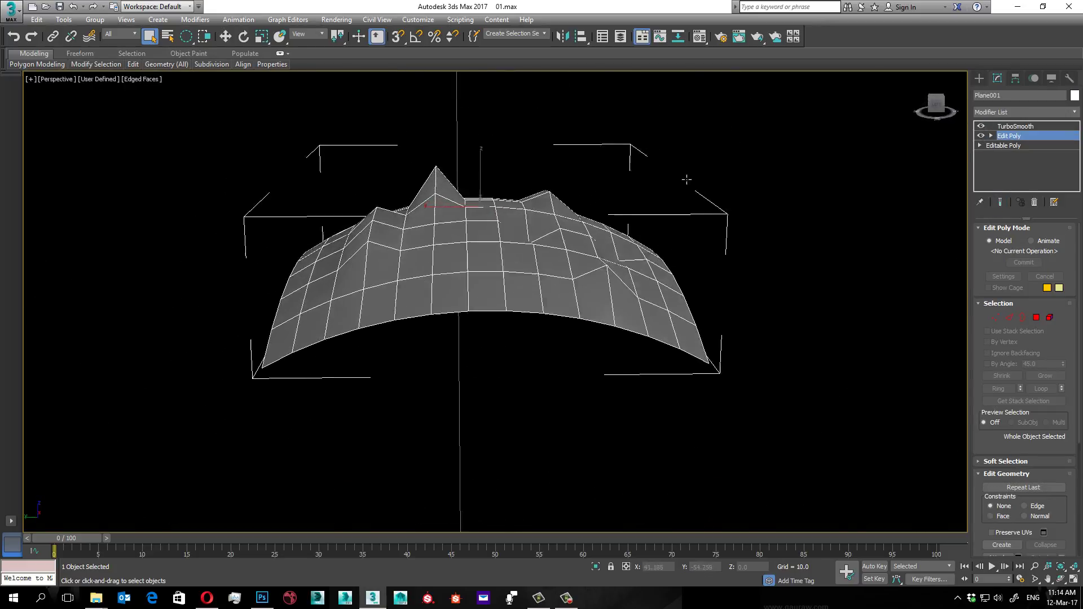
pyautogui.keyDown('alt'); pyautogui.moveTo(686, 179); pyautogui.dragTo(650, 194, button='middle'); pyautogui.keyUp('alt')
pyautogui.press('1')
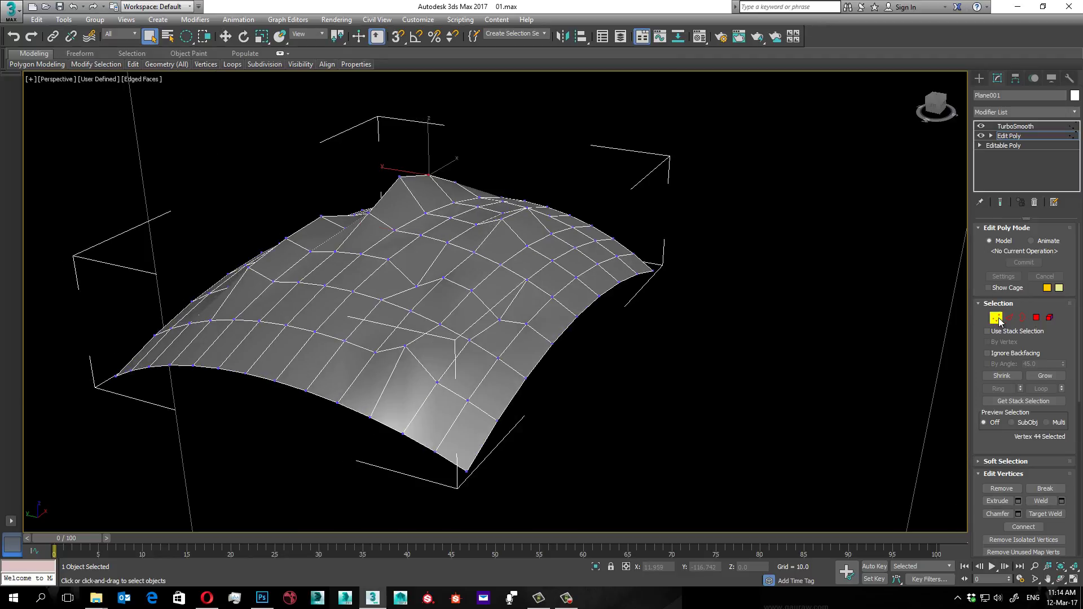
# - Hide edged faces, reselect the surface and apply the Chrome material
pyautogui.click(759, 252)
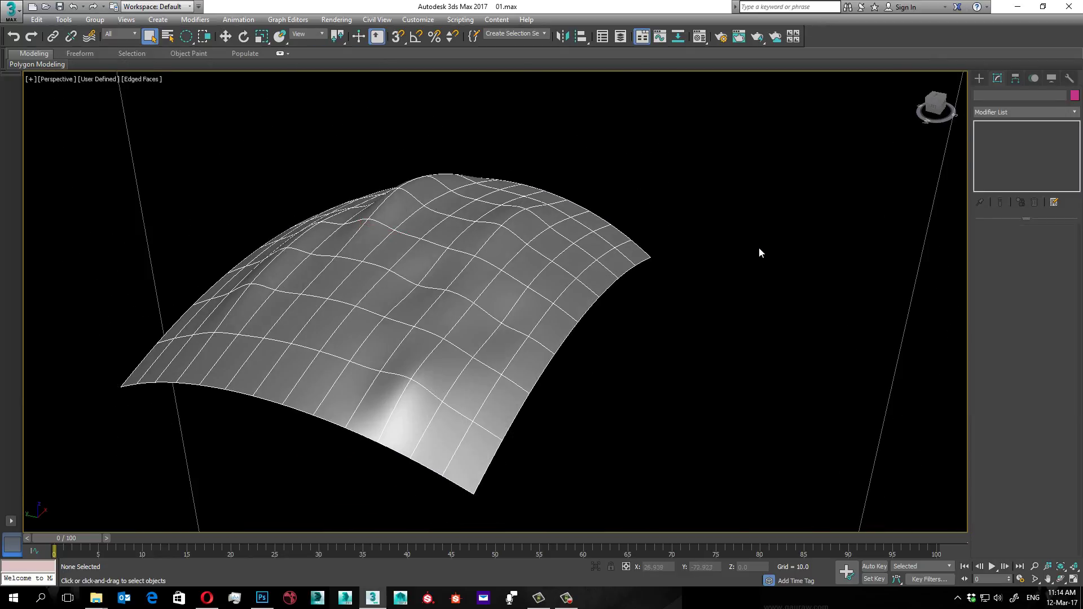
pyautogui.press('F4')
pyautogui.click(550, 262)
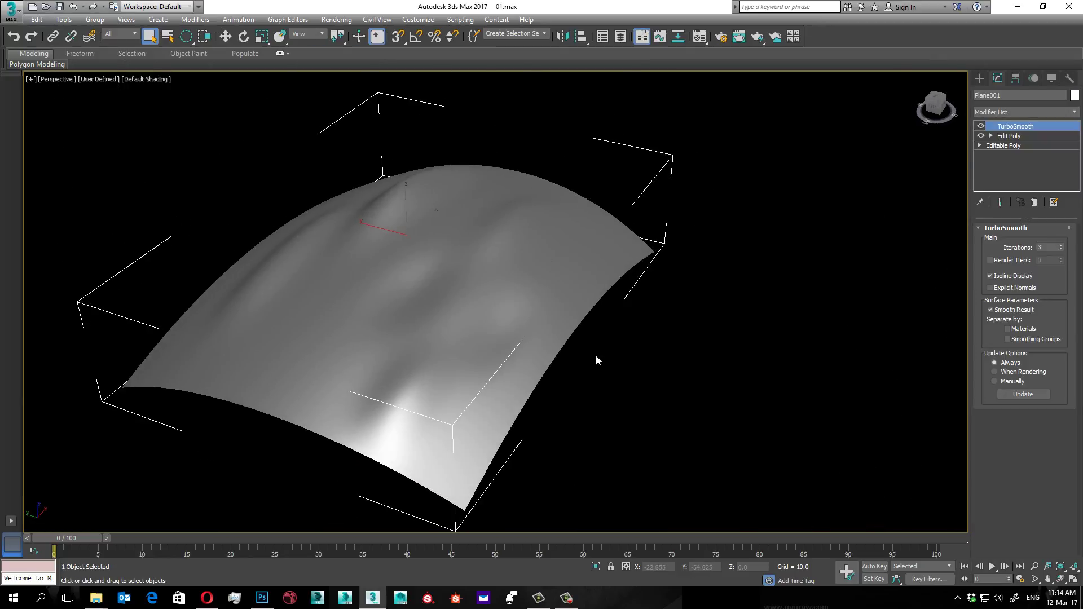
pyautogui.press('m')
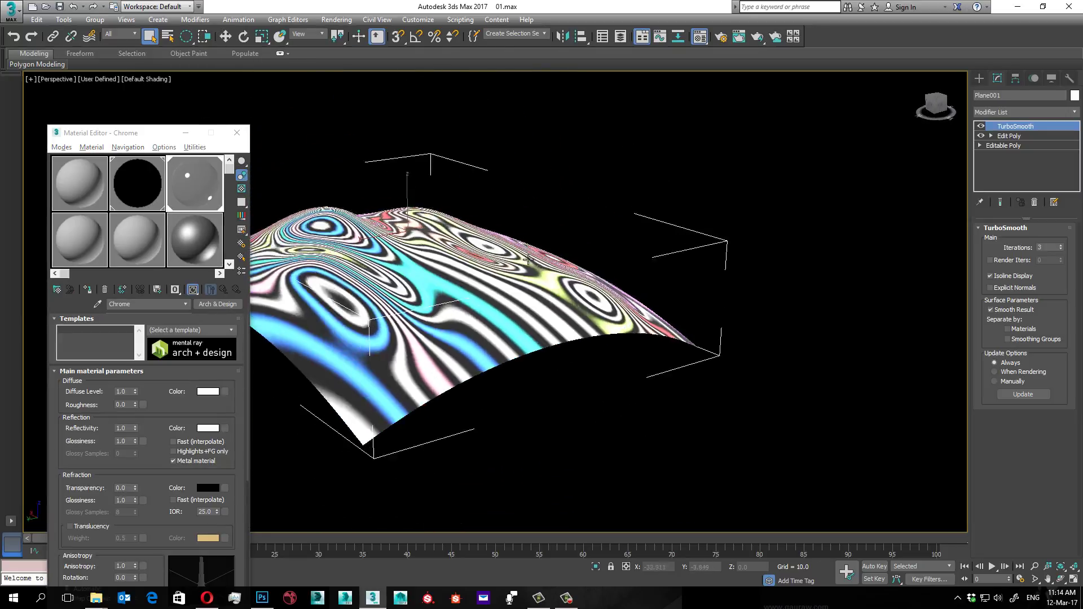
pyautogui.moveTo(528, 259)
pyautogui.keyDown('alt'); pyautogui.mouseDown(button='middle')
pyautogui.moveTo(202, 214)
pyautogui.moveTo(187, 192)
pyautogui.mouseUp(button='middle'); pyautogui.keyUp('alt')
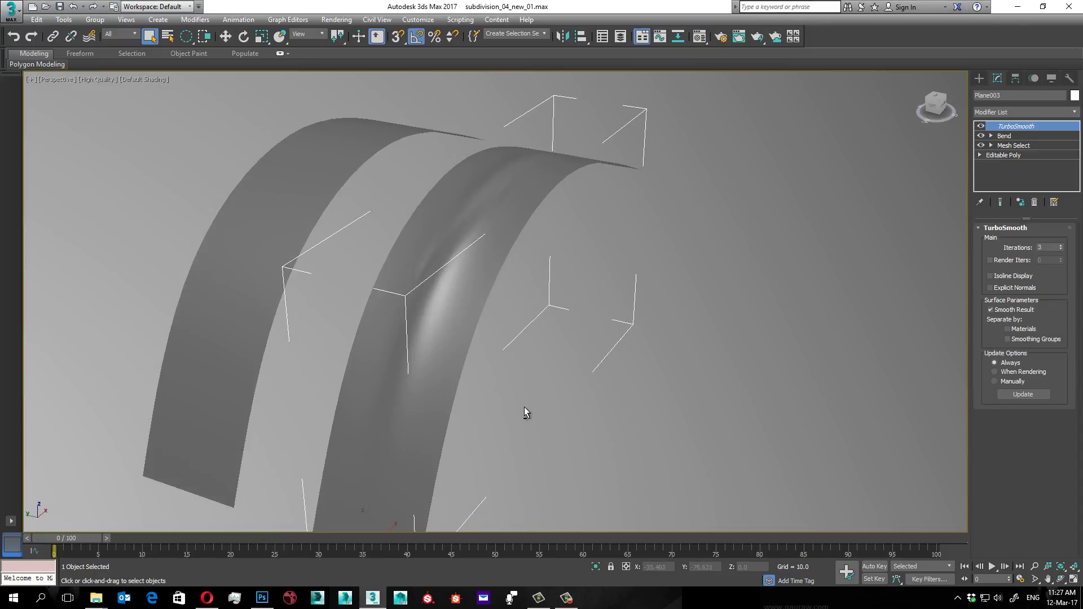
# - Turn off TurboSmooth on the right strip, with mesh edges displayed
pyautogui.moveTo(524, 413)
pyautogui.keyDown('alt'); pyautogui.mouseDown(button='middle')
pyautogui.moveTo(506, 414)
pyautogui.moveTo(619, 455)
pyautogui.moveTo(640, 451)
pyautogui.mouseUp(button='middle'); pyautogui.keyUp('alt')
pyautogui.click(618, 455)
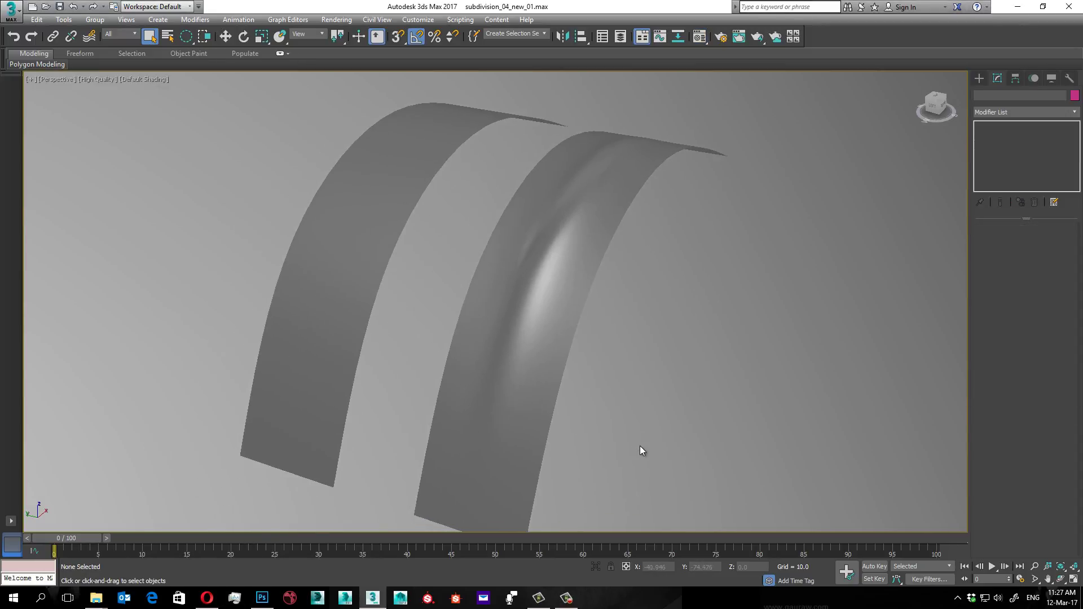
pyautogui.click(544, 426)
pyautogui.moveTo(528, 411)
pyautogui.keyDown('alt'); pyautogui.mouseDown(button='middle')
pyautogui.moveTo(573, 407)
pyautogui.moveTo(593, 442)
pyautogui.moveTo(612, 451)
pyautogui.moveTo(616, 430)
pyautogui.moveTo(589, 444)
pyautogui.moveTo(597, 433)
pyautogui.moveTo(523, 410)
pyautogui.mouseUp(button='middle'); pyautogui.keyUp('alt')
pyautogui.press('F4')
pyautogui.press('F4')
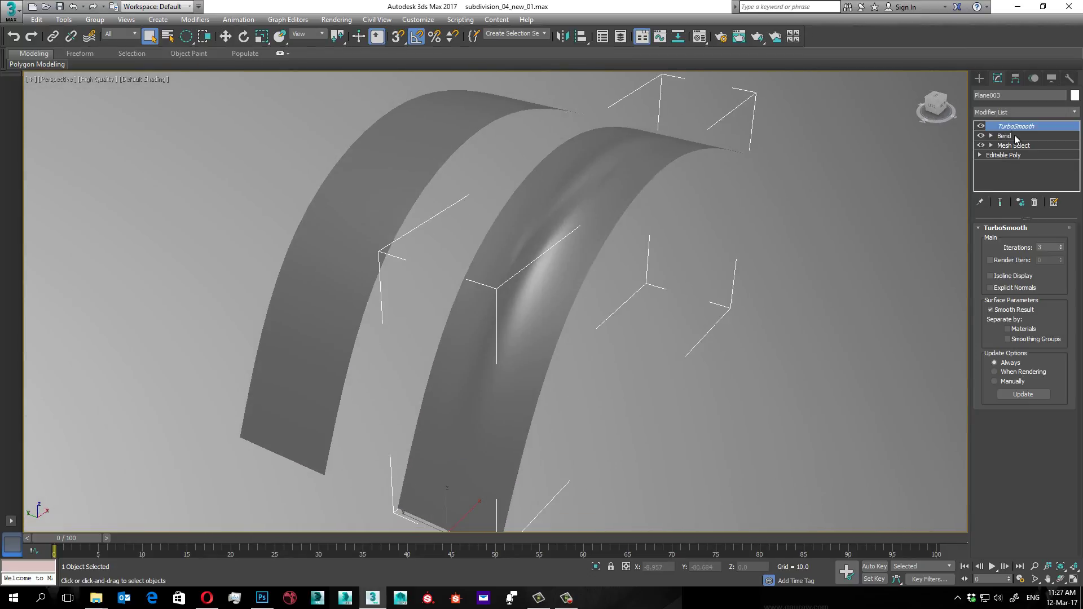
pyautogui.click(981, 126)
pyautogui.press('F4')
pyautogui.moveTo(714, 235)
pyautogui.mouseDown(button='middle')
pyautogui.moveTo(615, 283)
pyautogui.moveTo(625, 326)
pyautogui.mouseUp(button='middle')
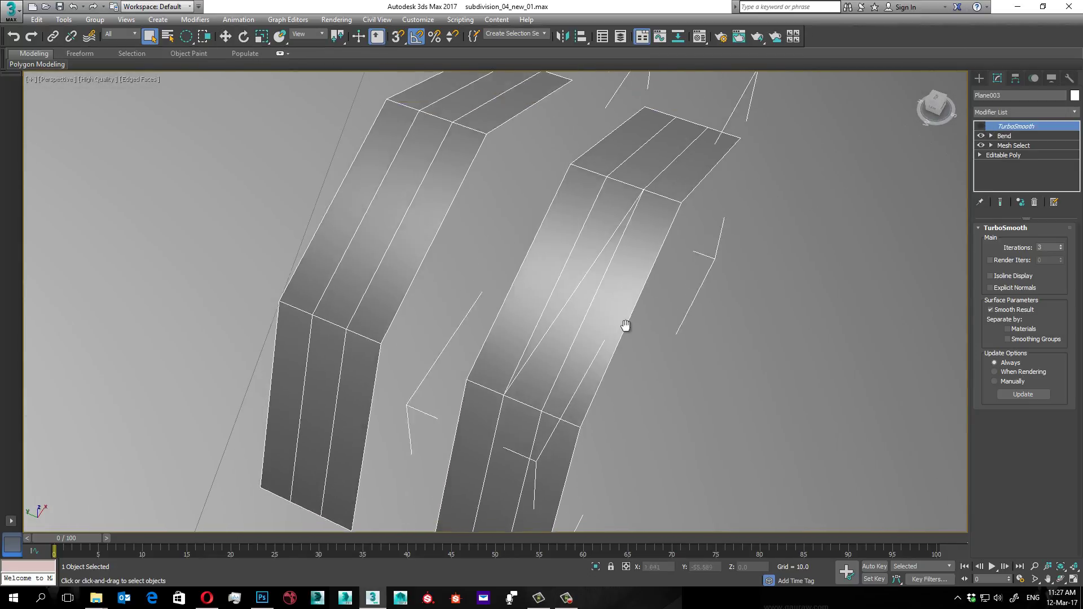
pyautogui.scroll(-3, 626, 326)
# - Re-enable TurboSmooth on the right strip and hide the edge overlay
pyautogui.click(690, 352)
pyautogui.moveTo(702, 351); pyautogui.dragTo(676, 322, button='middle')
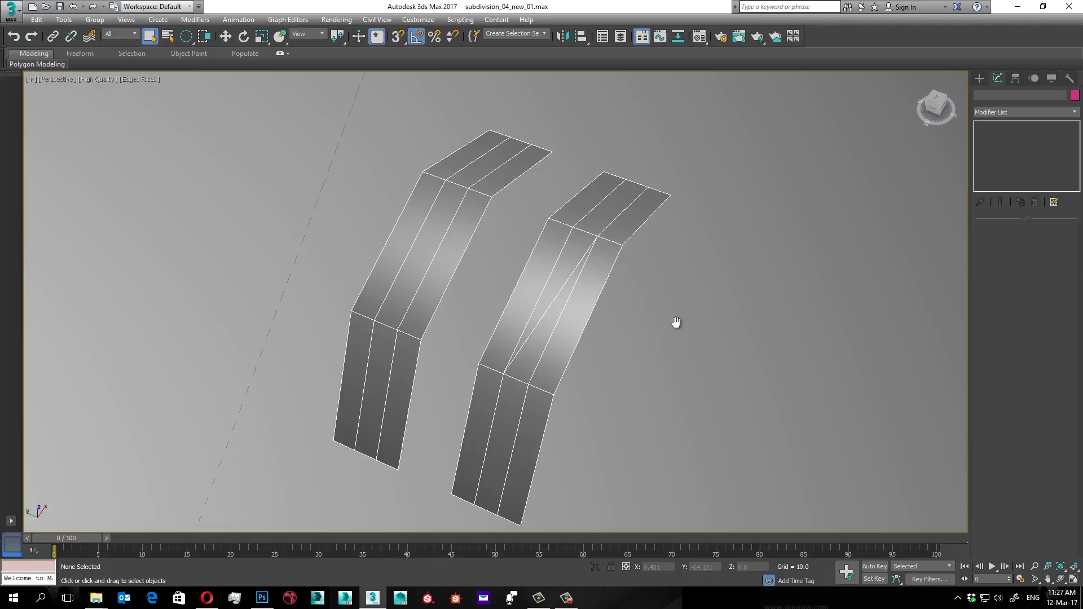
pyautogui.click(581, 285)
pyautogui.click(981, 127)
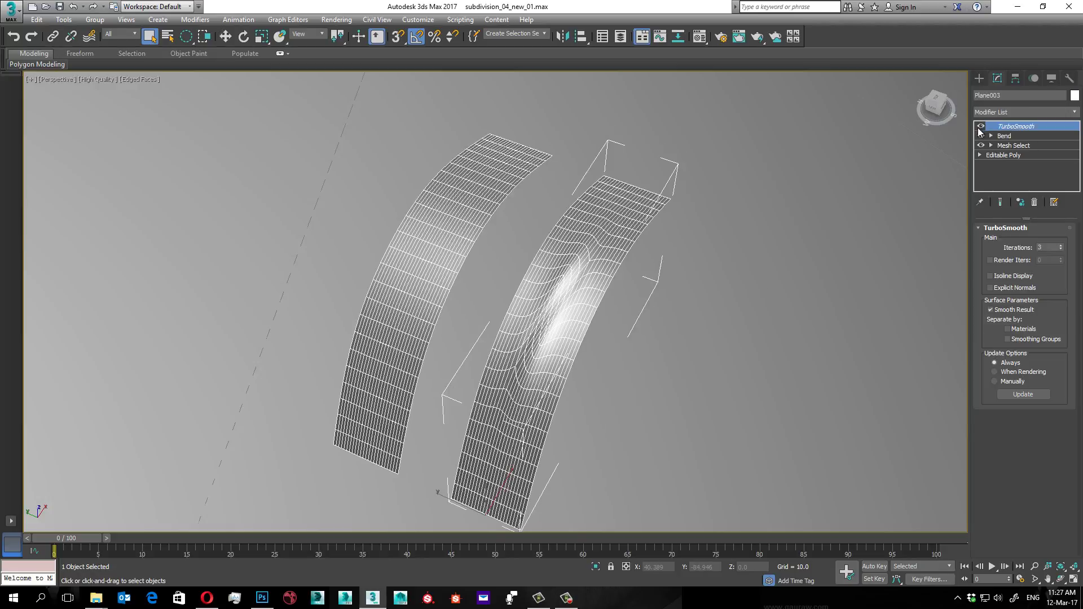
pyautogui.press('F4')
pyautogui.click(823, 232)
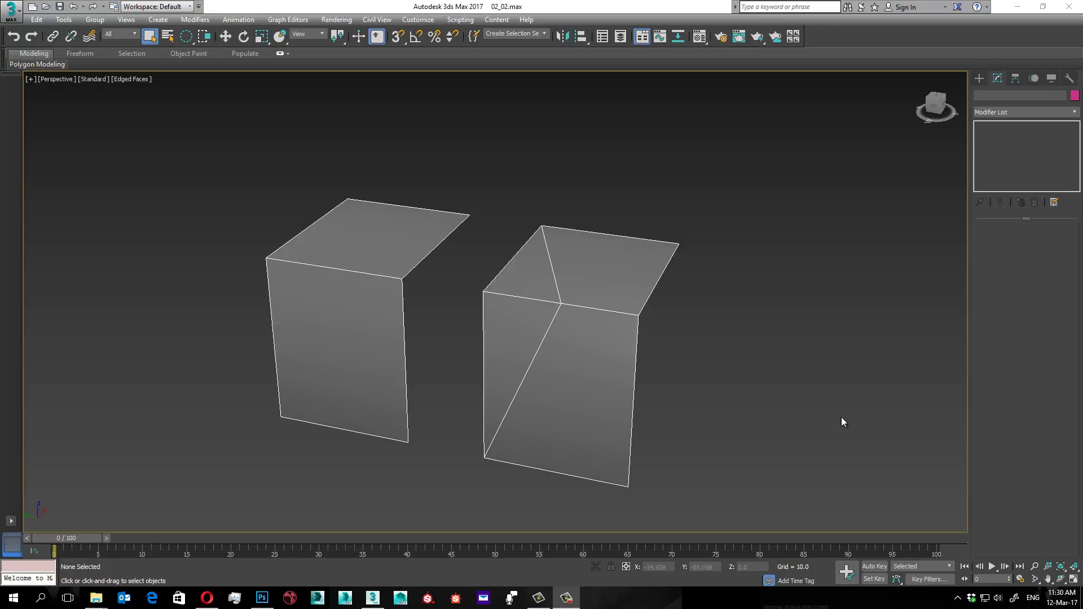
# - Enable TurboSmooth on the blocky right patch and increase its Iterations
pyautogui.click(626, 288)
pyautogui.click(981, 128)
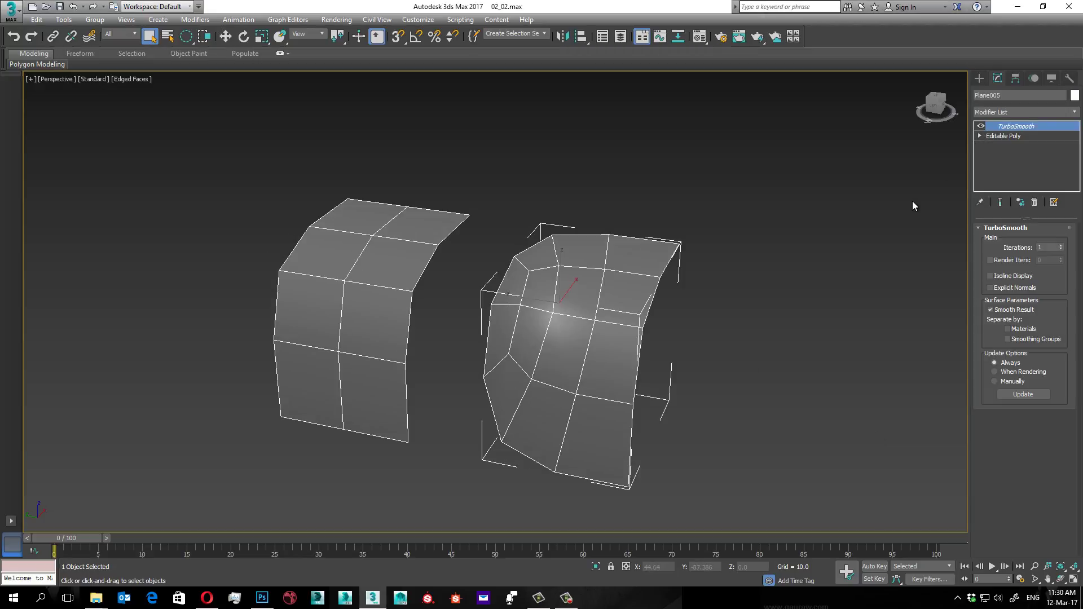
pyautogui.click(1062, 246)
pyautogui.click(780, 259)
pyautogui.press('F4')
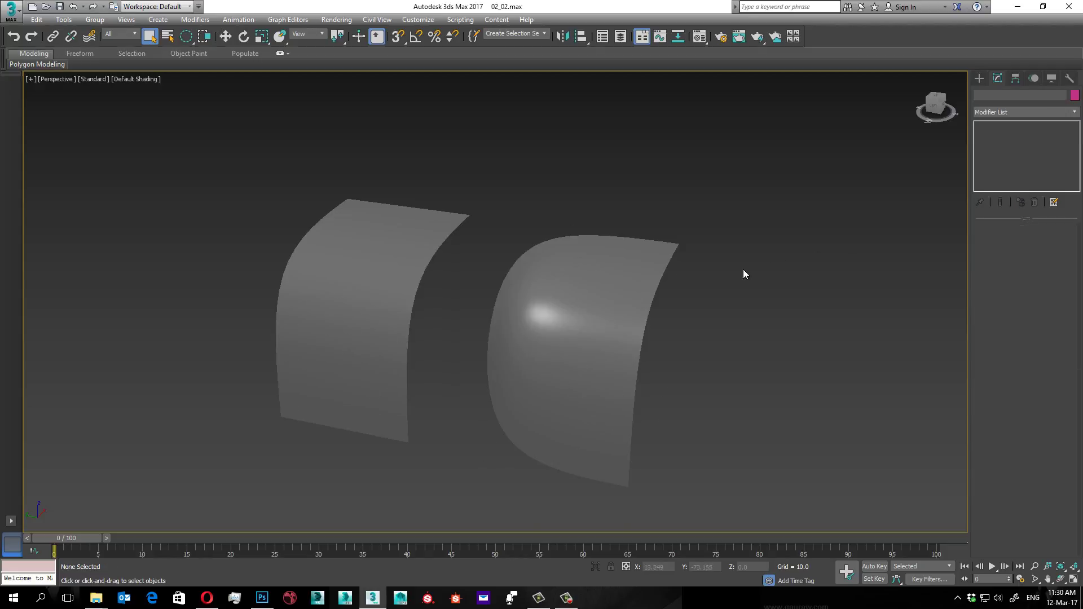
pyautogui.click(661, 274)
pyautogui.keyDown('alt'); pyautogui.moveTo(661, 273); pyautogui.dragTo(670, 218, button='middle'); pyautogui.keyUp('alt')
pyautogui.click(719, 245)
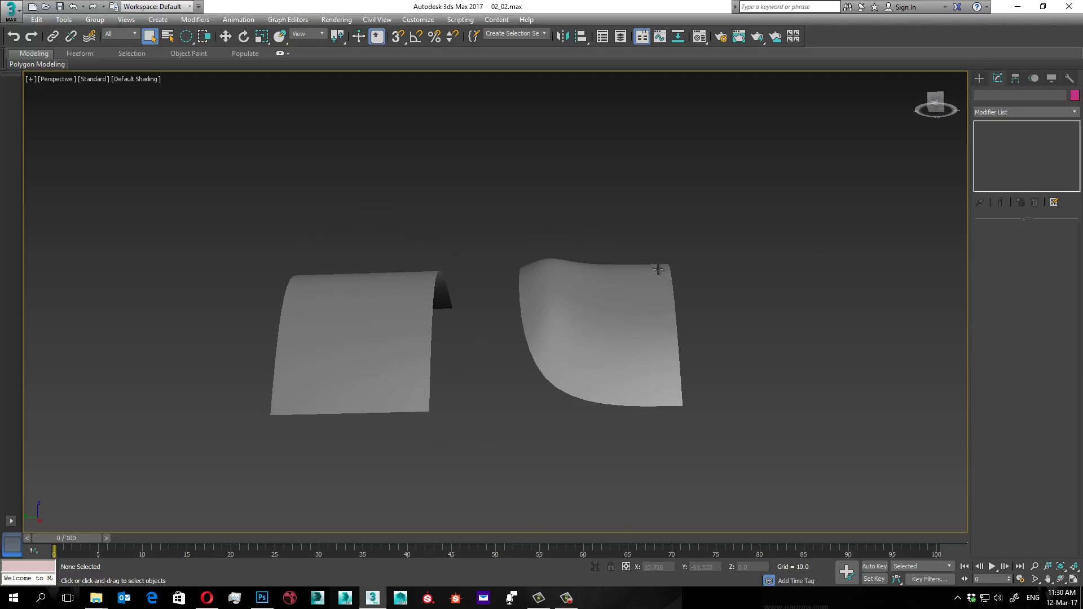
pyautogui.scroll(3, 658, 269)
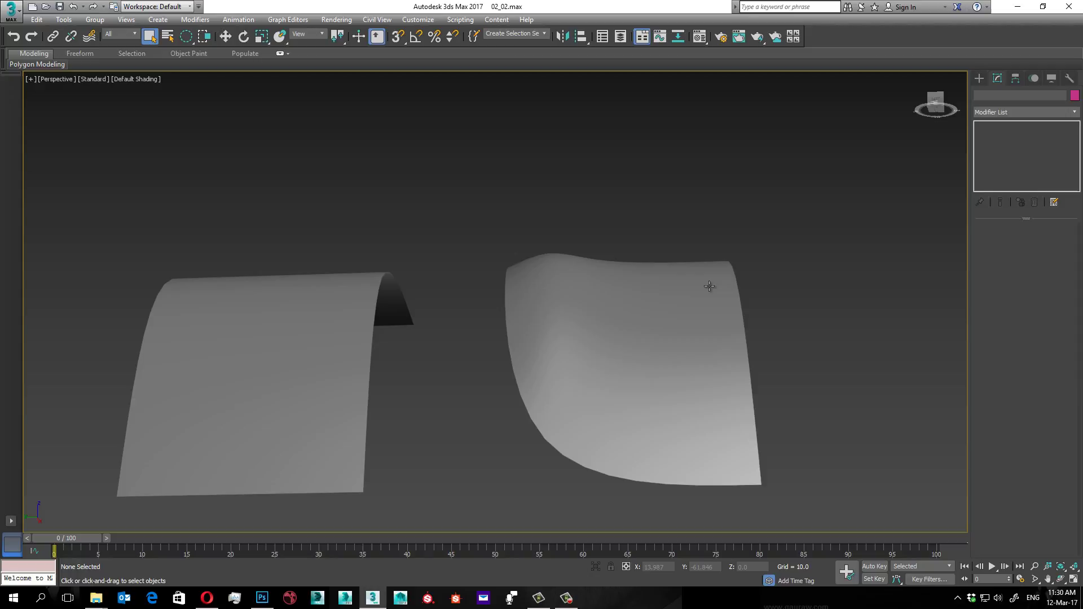
# - Select and orbit around the green and blue subdivided planes to compare them
pyautogui.click(709, 286)
pyautogui.moveTo(689, 310)
pyautogui.keyDown('alt'); pyautogui.mouseDown(button='middle')
pyautogui.moveTo(635, 308)
pyautogui.moveTo(627, 279)
pyautogui.mouseUp(button='middle'); pyautogui.keyUp('alt')
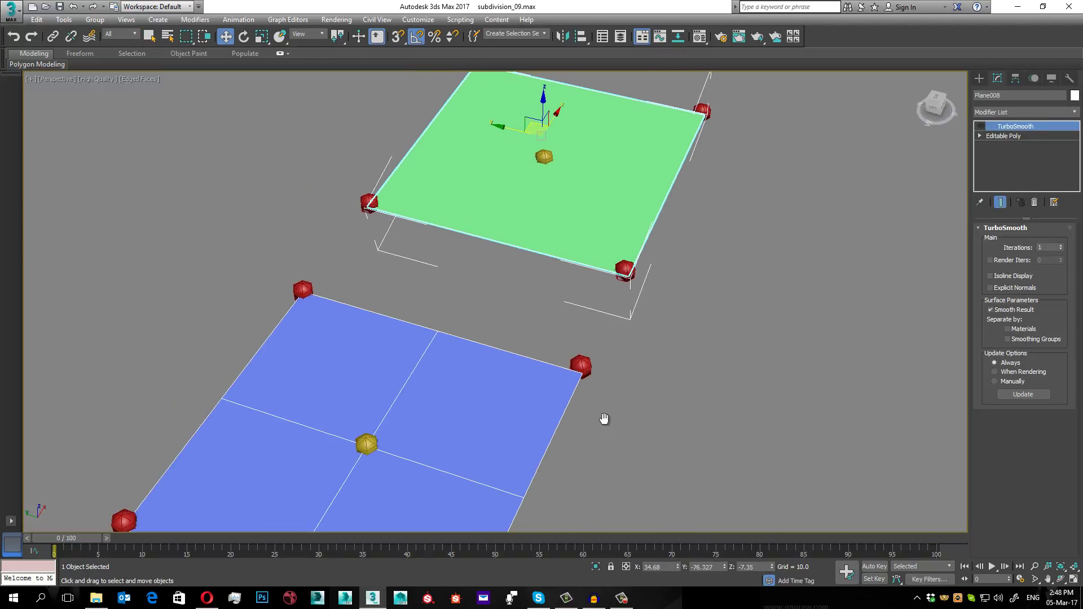
pyautogui.click(593, 416)
pyautogui.scroll(-3, 596, 412)
pyautogui.moveTo(598, 409)
pyautogui.mouseDown(button='middle')
pyautogui.moveTo(579, 372)
pyautogui.moveTo(507, 483)
pyautogui.mouseUp(button='middle')
pyautogui.scroll(3, 578, 371)
pyautogui.click(505, 280)
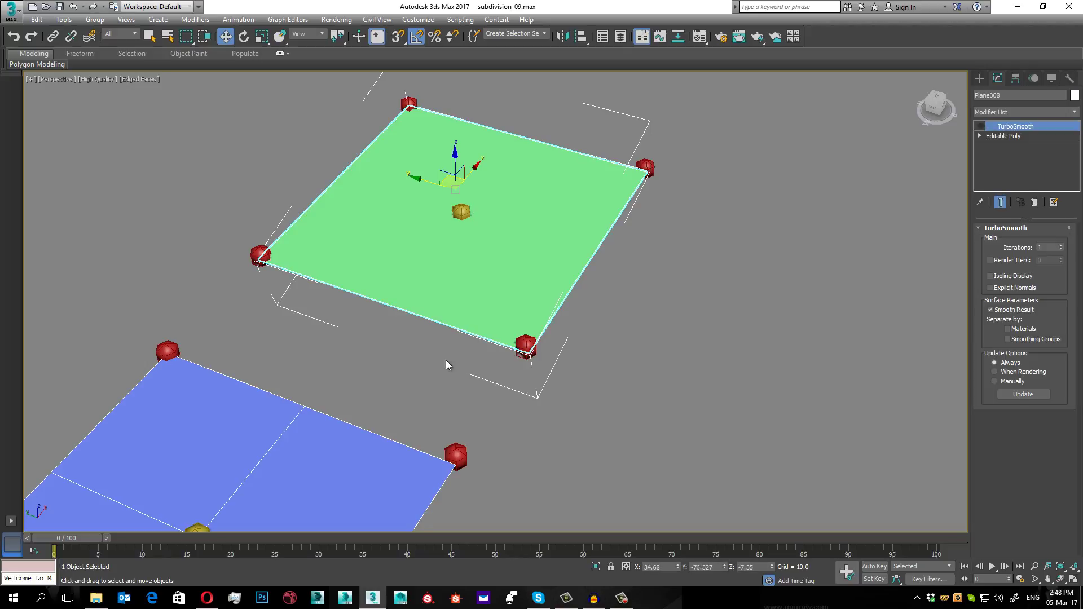
pyautogui.moveTo(446, 364); pyautogui.dragTo(542, 226, button='middle')
pyautogui.click(455, 306)
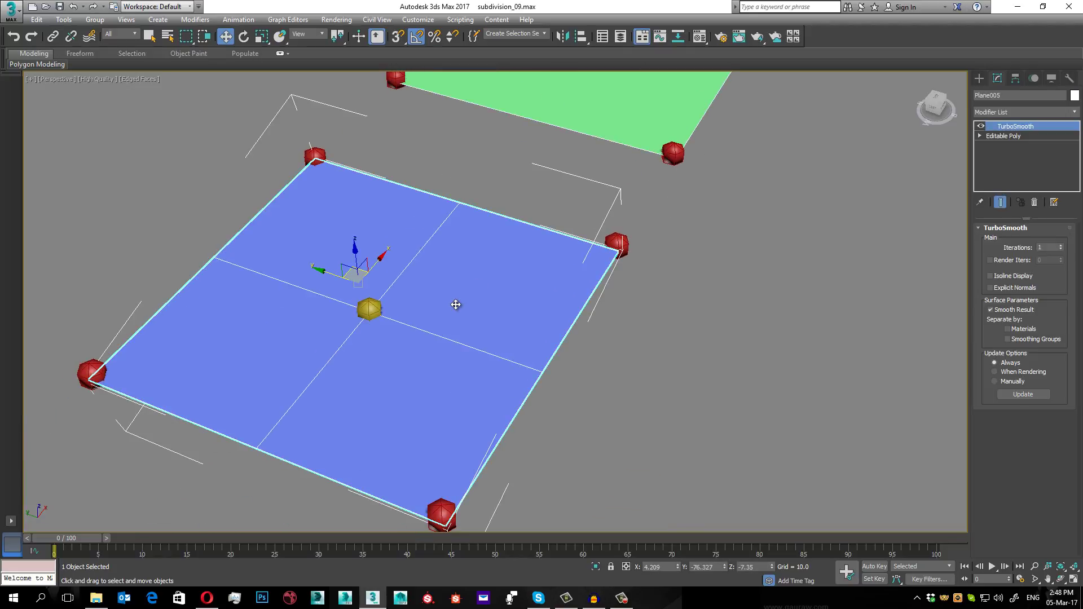
pyautogui.scroll(-3, 474, 339)
pyautogui.moveTo(474, 338); pyautogui.dragTo(440, 341, button='middle')
pyautogui.scroll(3, 440, 341)
pyautogui.click(441, 342)
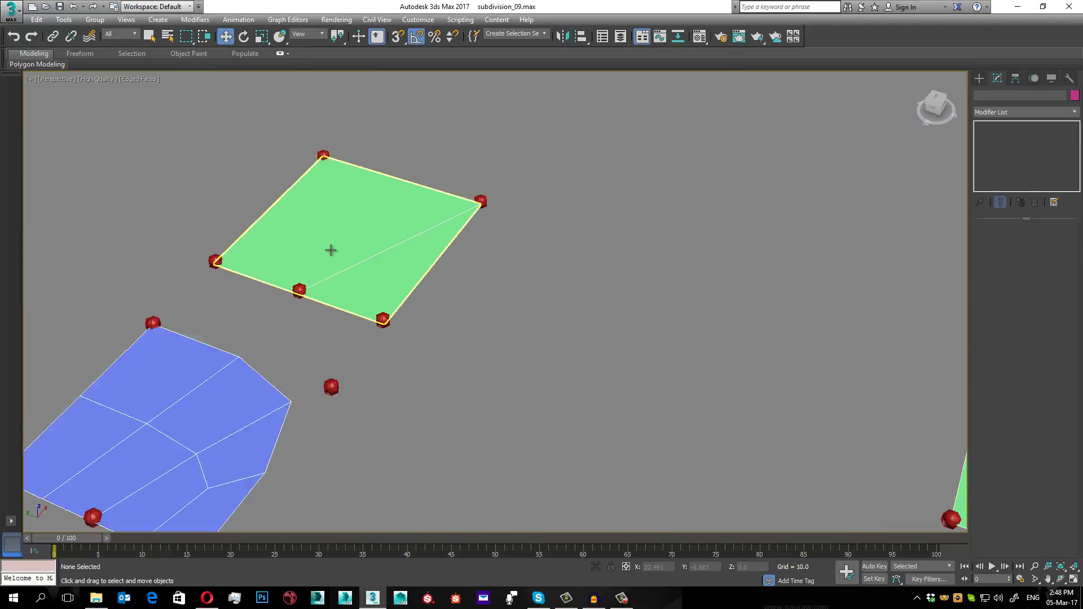
# - Select the green plane, then unhide all hidden planes from the viewport menu
pyautogui.click(335, 251)
pyautogui.moveTo(391, 311); pyautogui.dragTo(421, 265, button='middle')
pyautogui.scroll(-2, 378, 268)
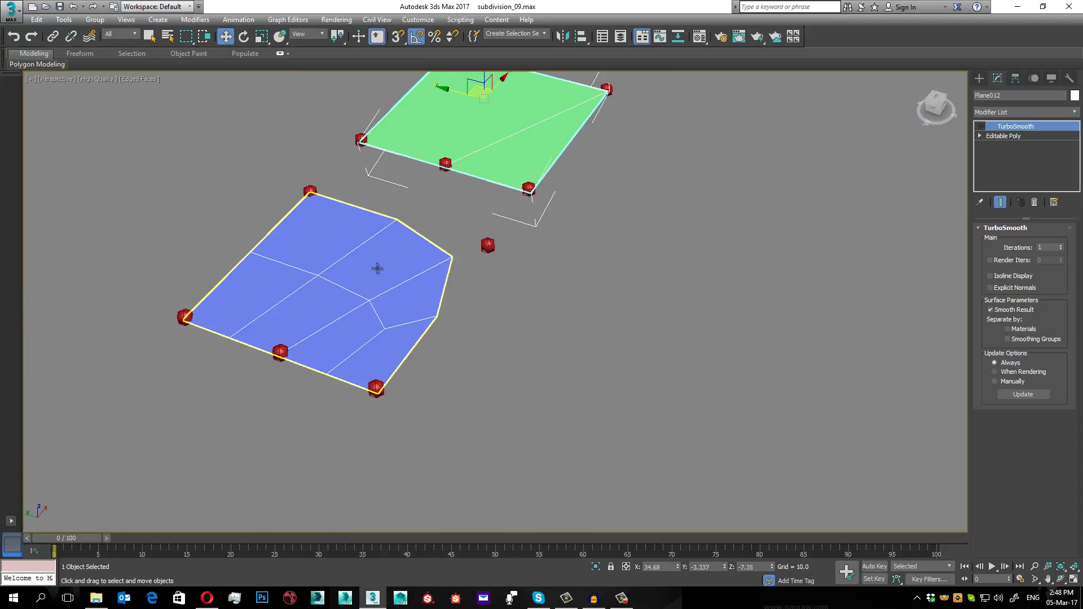
pyautogui.moveTo(495, 249); pyautogui.dragTo(494, 259, button='middle')
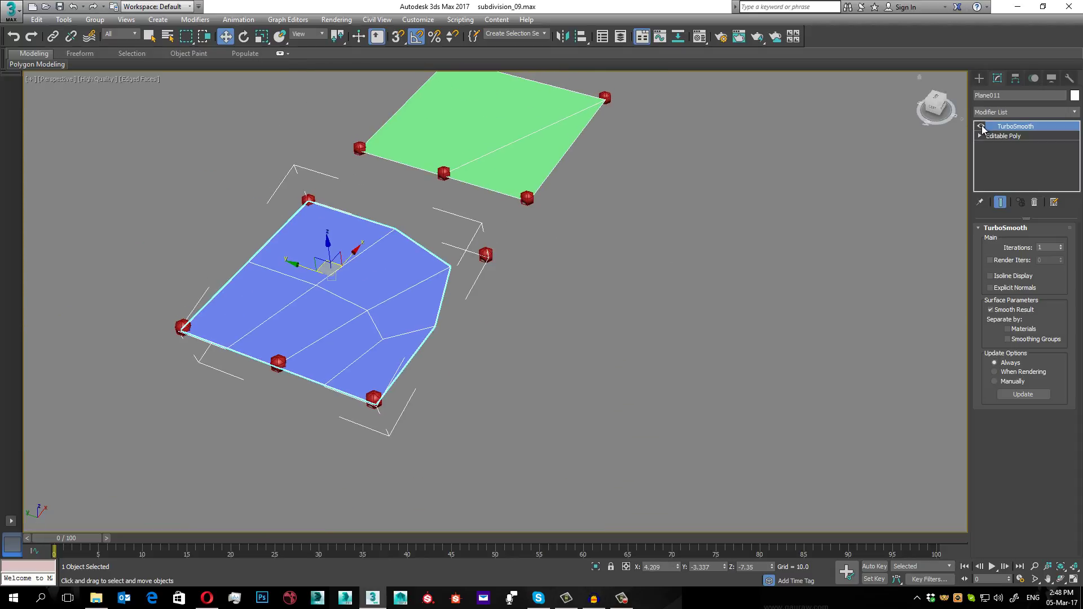
pyautogui.scroll(-2, 543, 138)
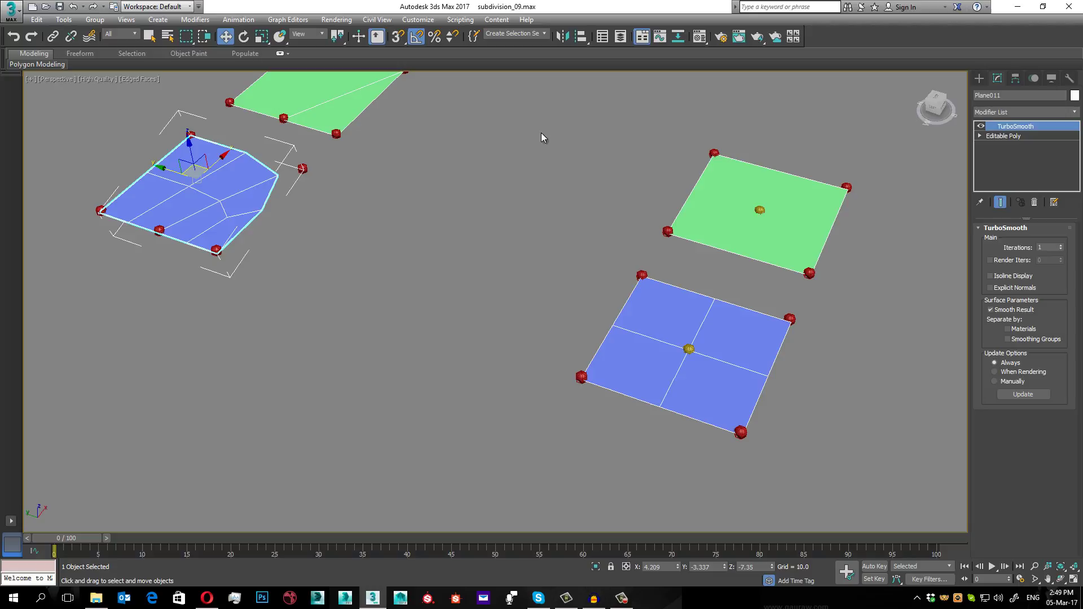
pyautogui.click(562, 177)
pyautogui.scroll(1, 730, 388)
pyautogui.rightClick(731, 389)
pyautogui.click(748, 337)
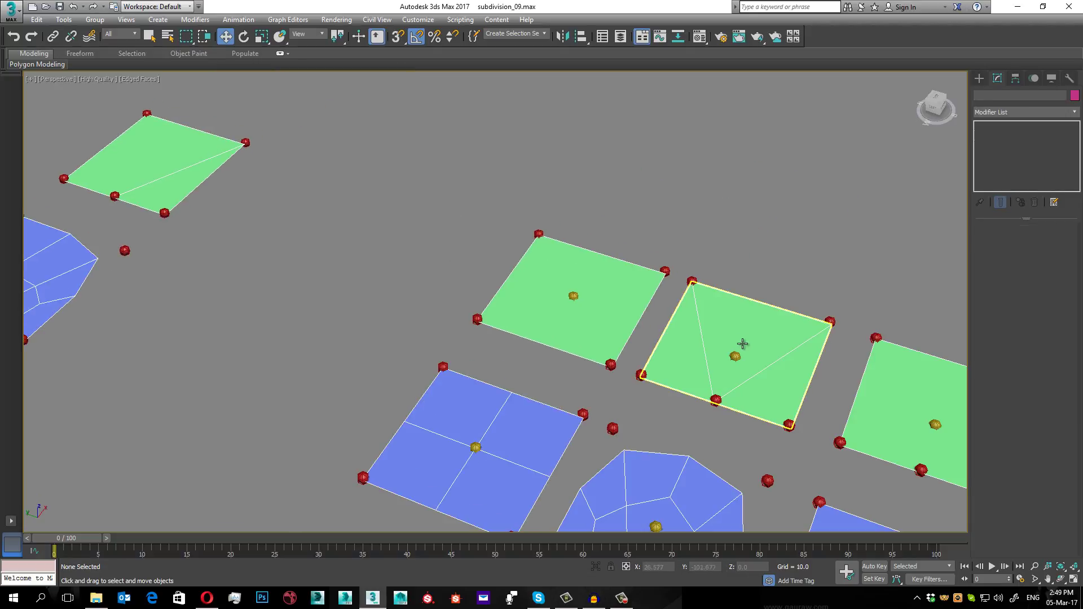
pyautogui.scroll(-2, 738, 351)
# - Check a plane's smoothing settings and orbit around the planes
pyautogui.click(494, 210)
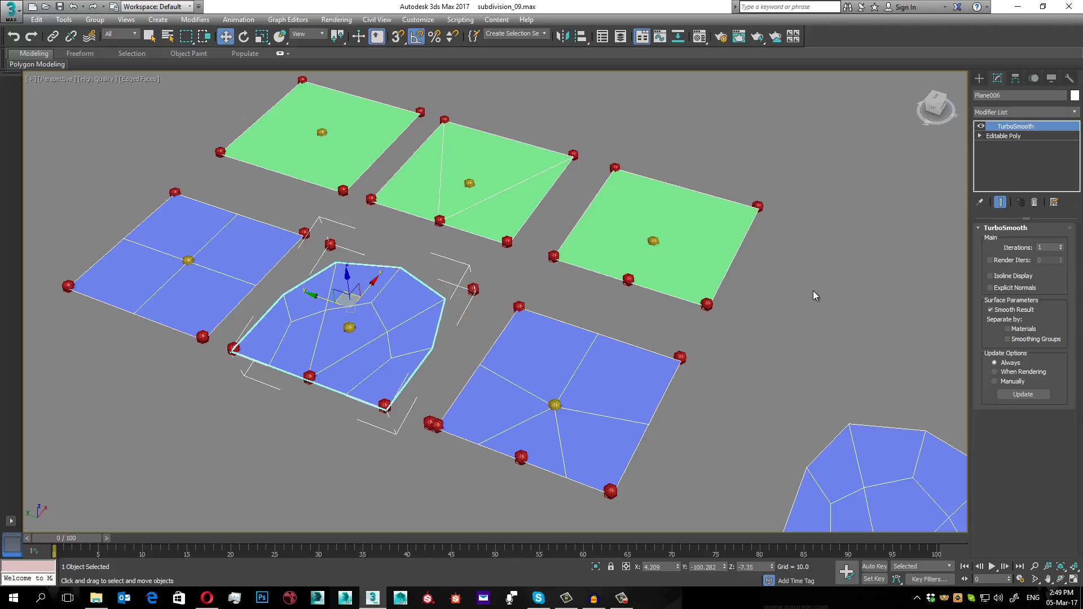
pyautogui.click(861, 293)
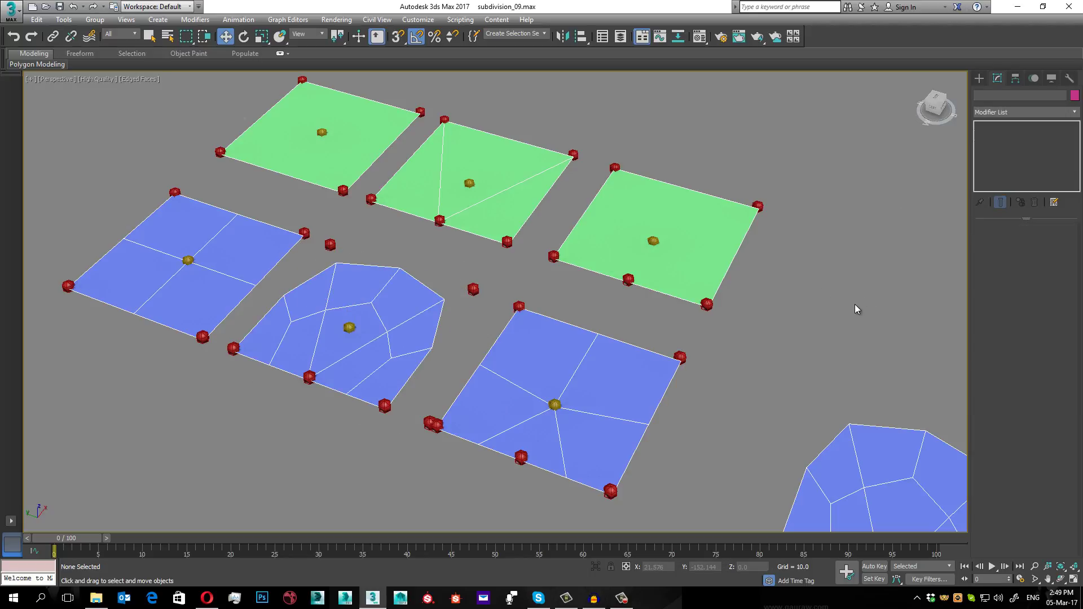
pyautogui.click(469, 183)
pyautogui.moveTo(469, 184)
pyautogui.keyDown('alt'); pyautogui.mouseDown(button='middle')
pyautogui.moveTo(622, 307)
pyautogui.moveTo(590, 313)
pyautogui.moveTo(338, 86)
pyautogui.mouseUp(button='middle'); pyautogui.keyUp('alt')
pyautogui.click(622, 307)
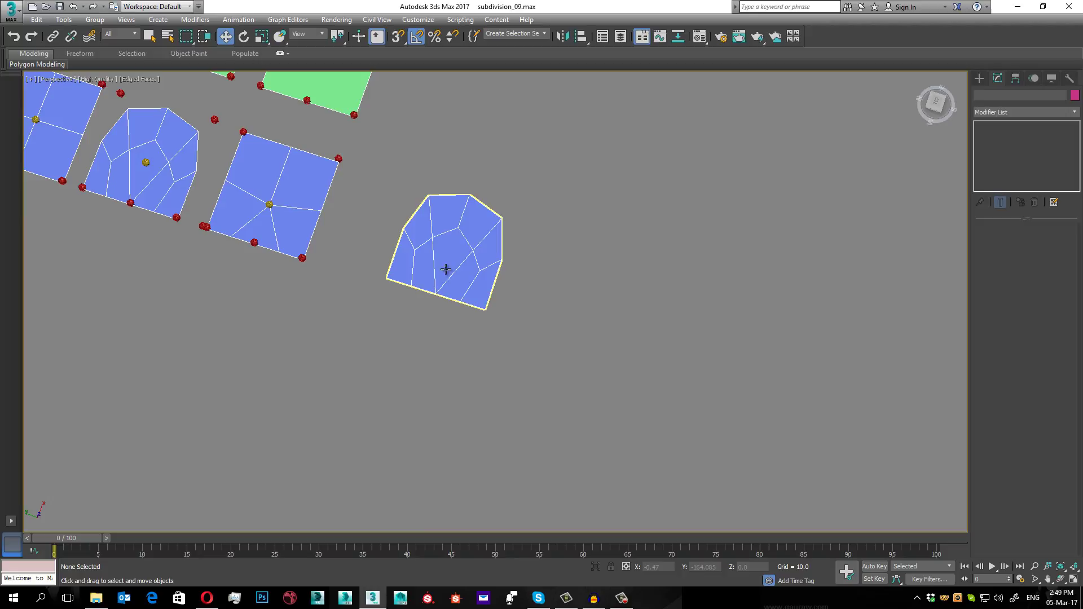
# - Frame the blue irregular polygon plane and view its Vertex Boundary interpolation options
pyautogui.click(452, 271)
pyautogui.press('z')
pyautogui.moveTo(583, 295); pyautogui.dragTo(515, 282, button='middle')
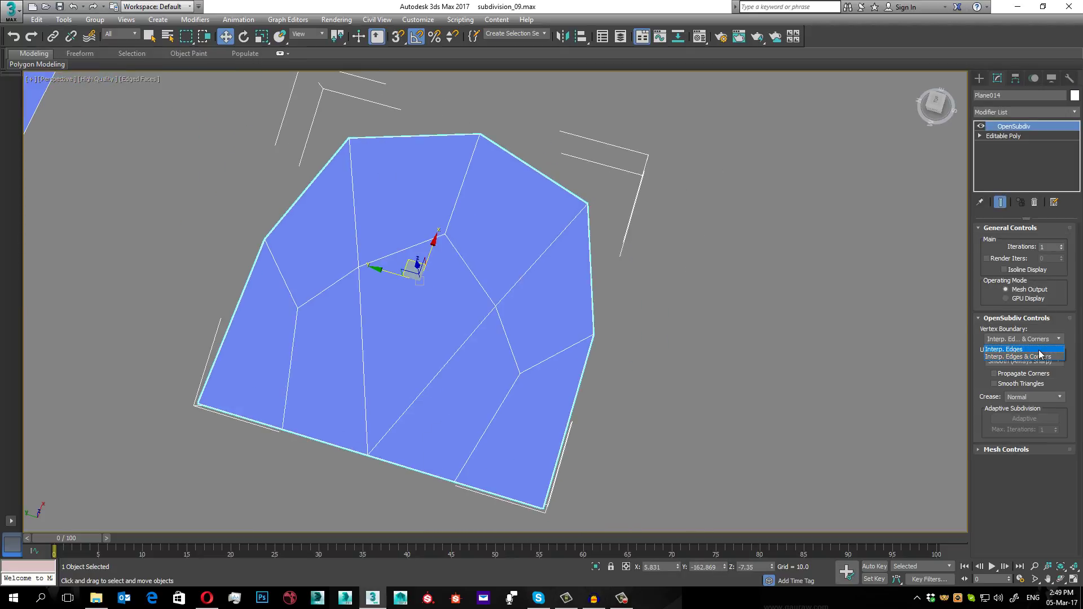
pyautogui.click(1032, 339)
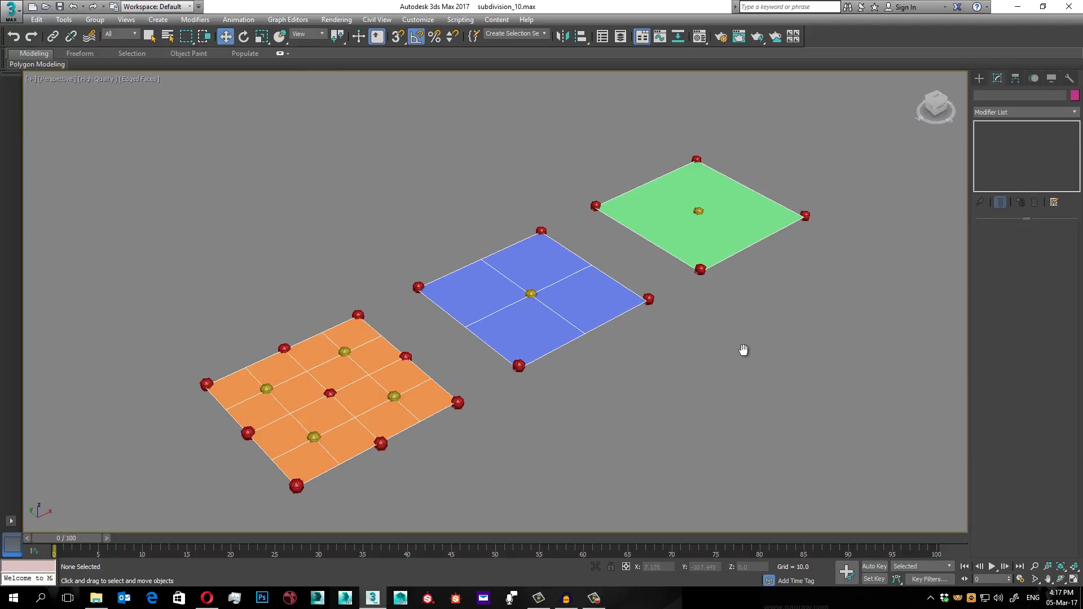
pyautogui.click(692, 250)
pyautogui.keyDown('alt'); pyautogui.moveTo(692, 251); pyautogui.dragTo(471, 373, button='middle'); pyautogui.keyUp('alt')
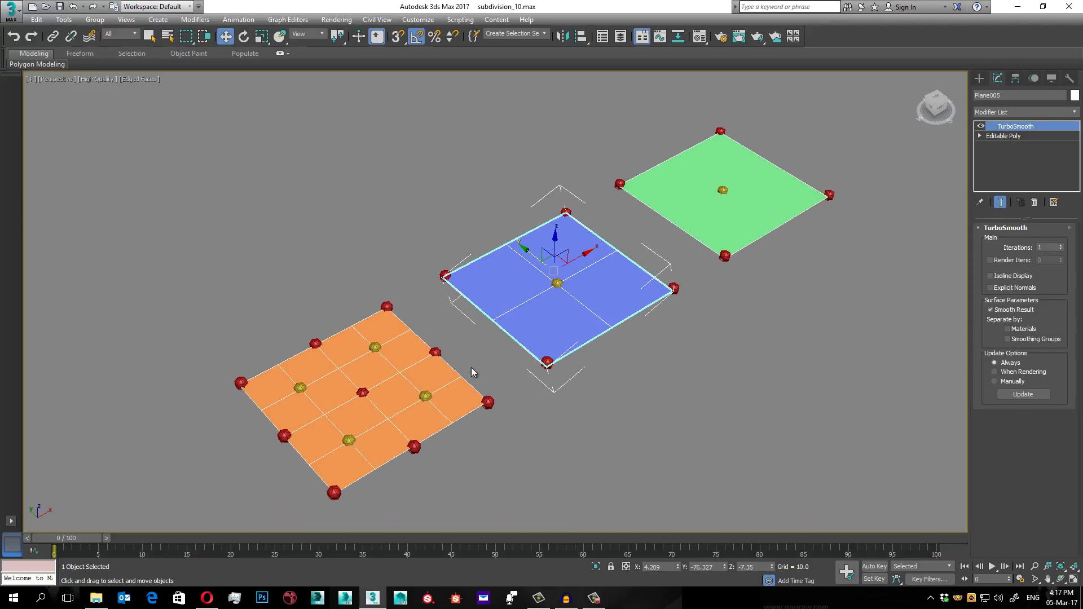
# - Deselect the orange plane in the 3ds Max viewport
pyautogui.click(622, 437)
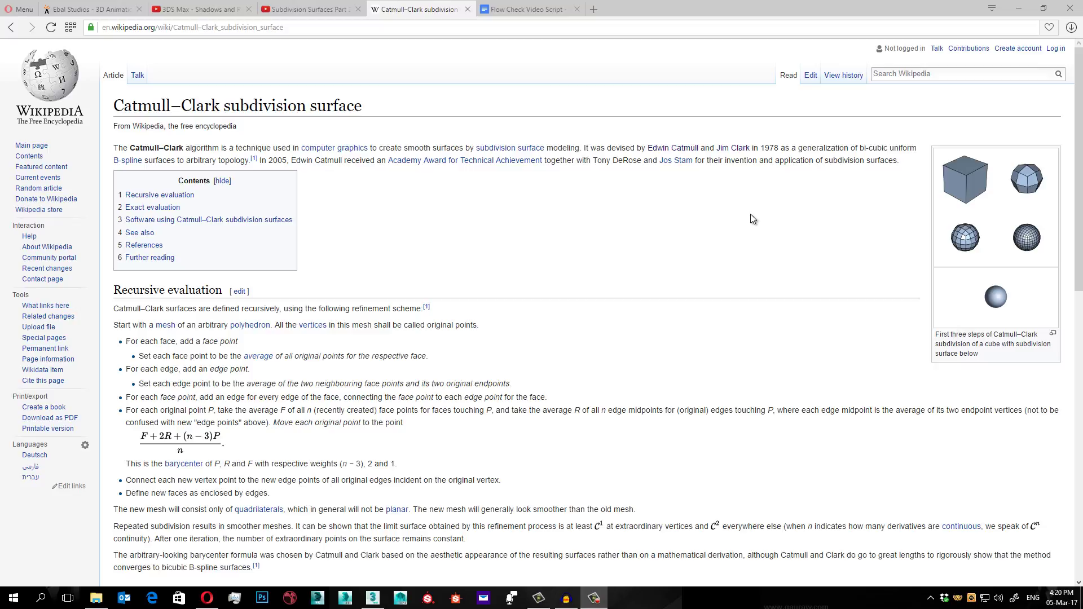
pyautogui.scroll(-1, 751, 219)
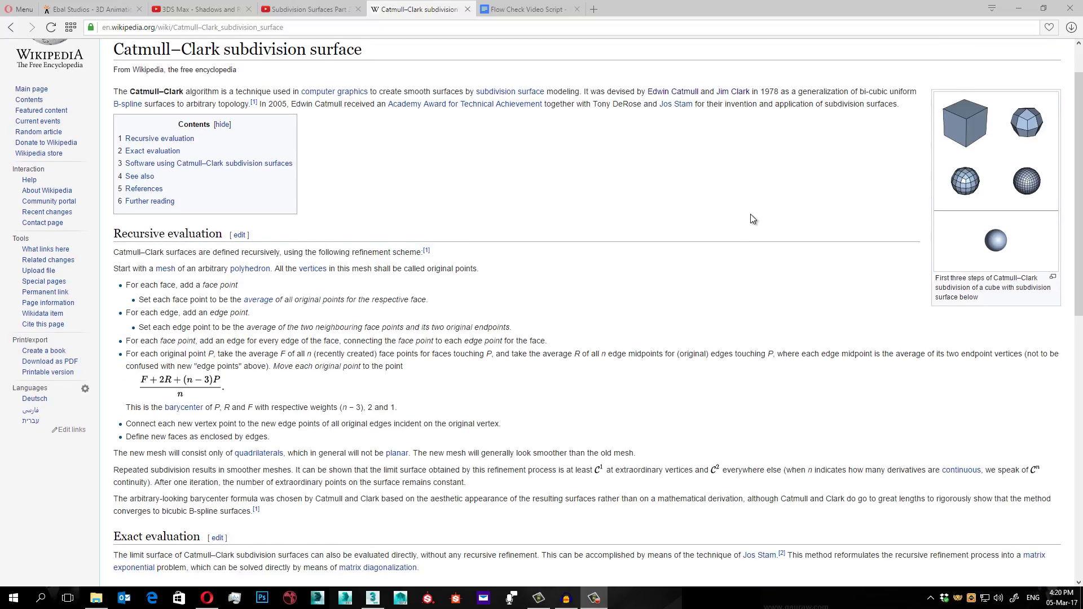
pyautogui.scroll(-1, 751, 219)
pyautogui.scroll(-1, 750, 219)
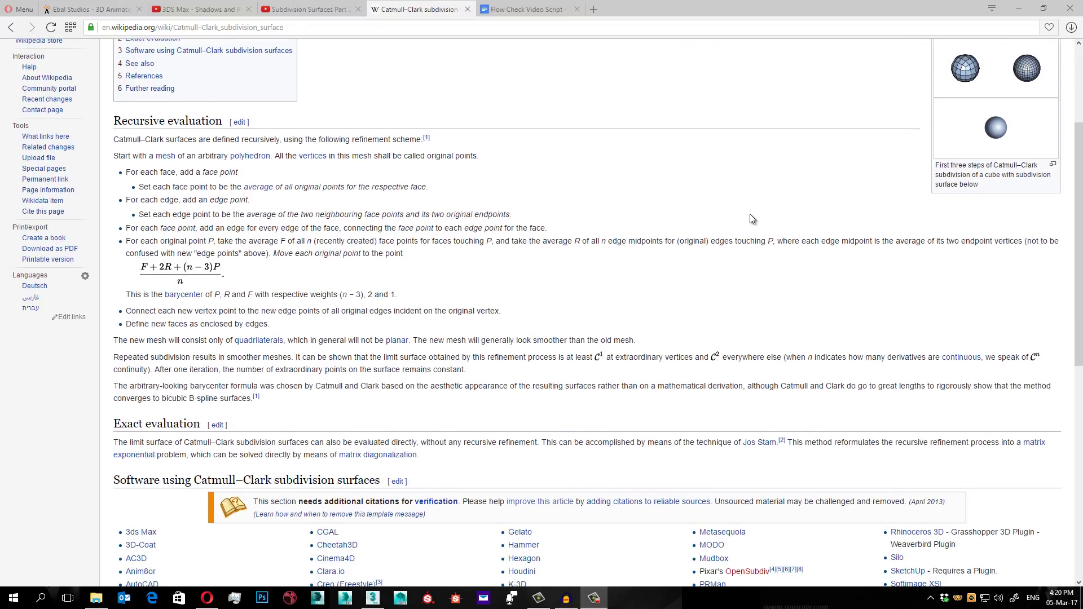
pyautogui.scroll(-1, 751, 219)
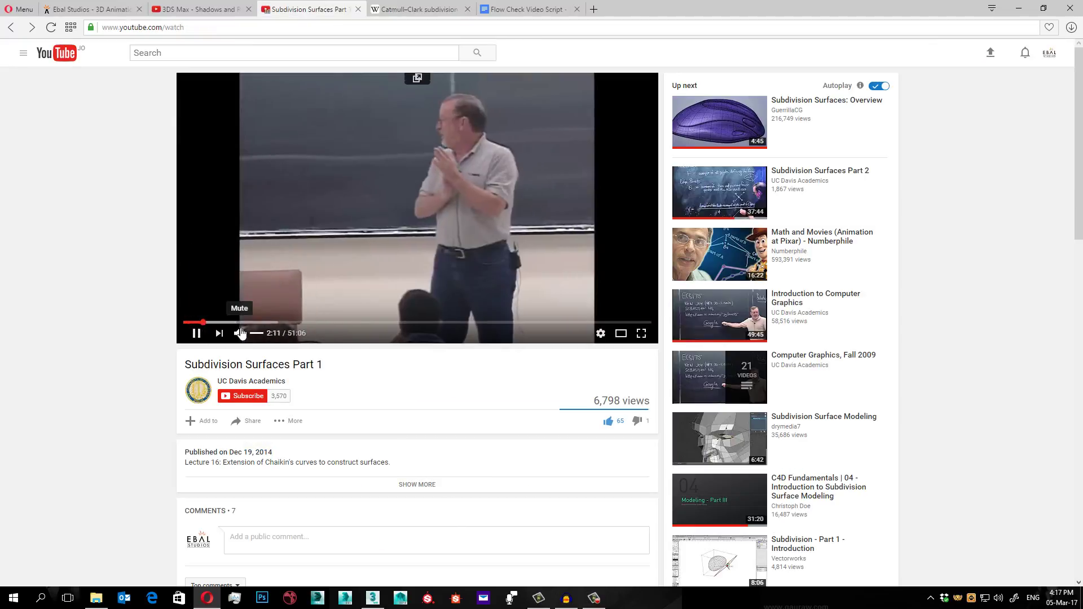
# - Skip Part 1 ahead to about 16, 25, 34 minutes and the end, then start Part 2
pyautogui.click(331, 323)
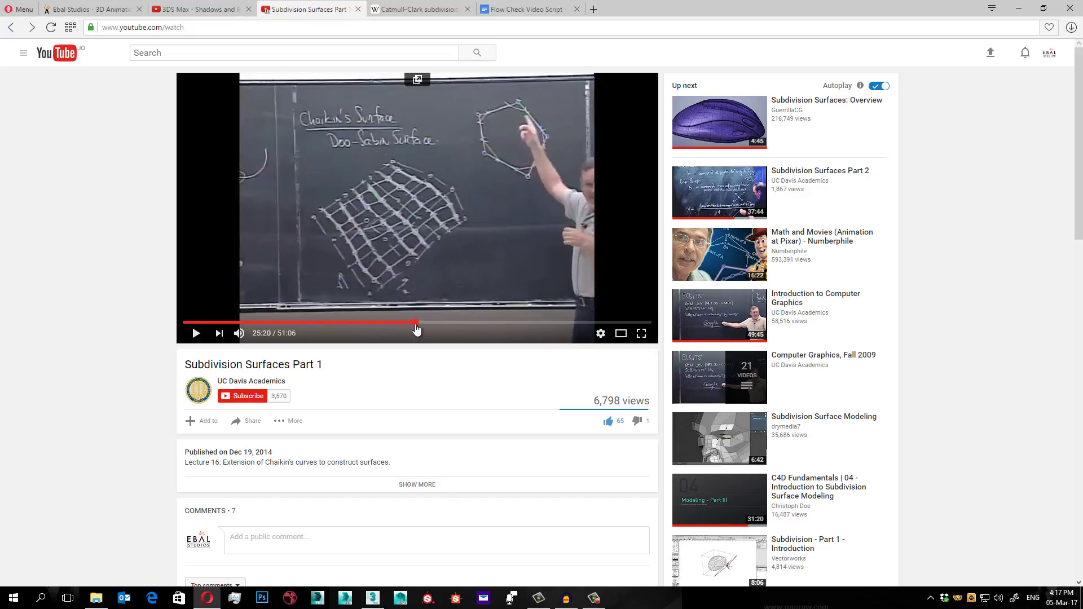
pyautogui.click(416, 324)
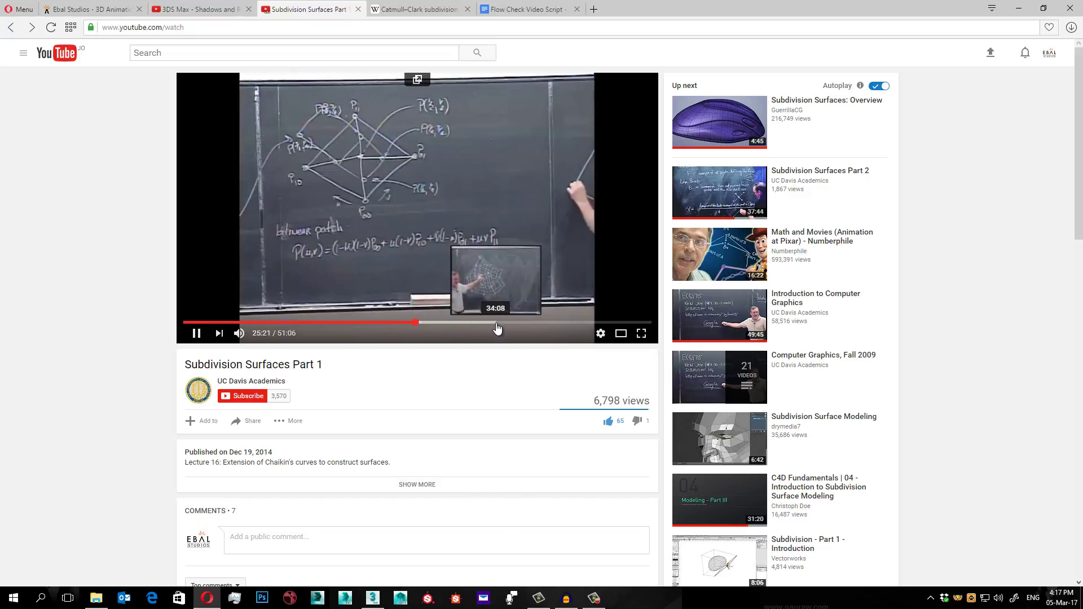
pyautogui.click(497, 325)
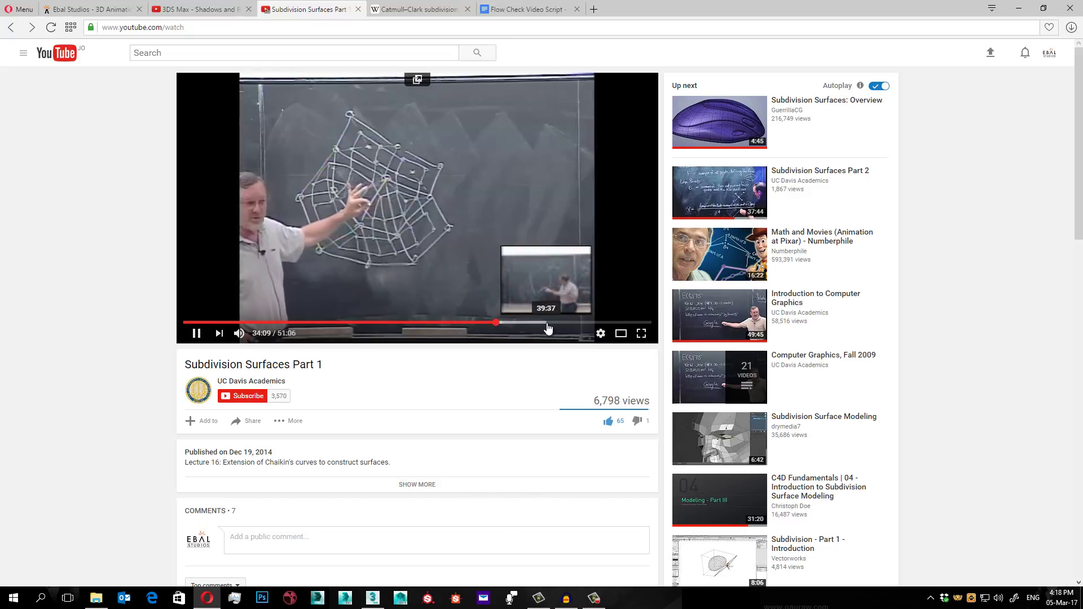
pyautogui.click(549, 328)
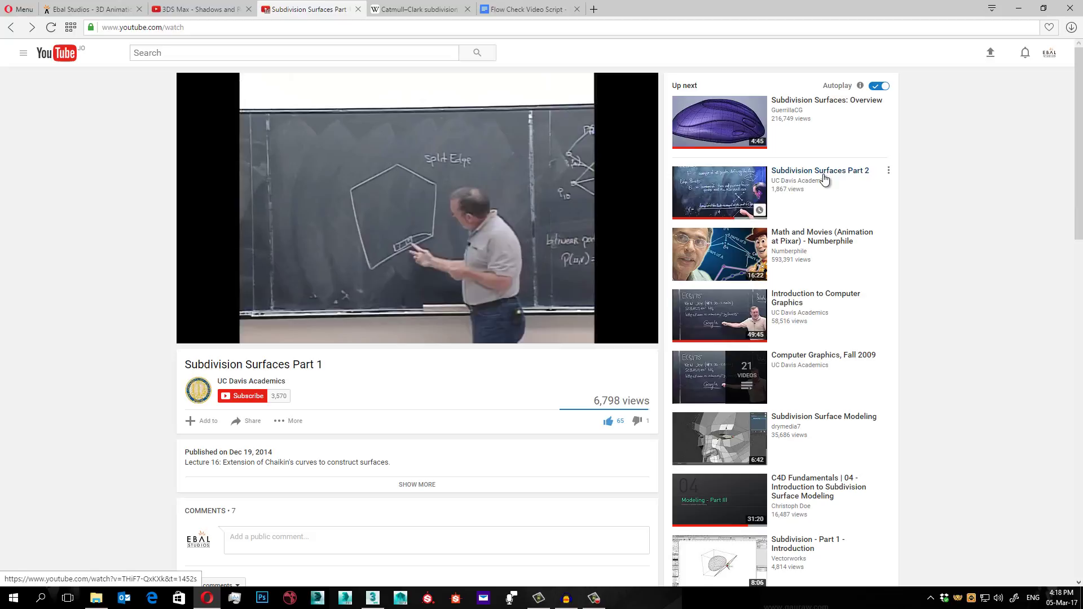
pyautogui.click(763, 173)
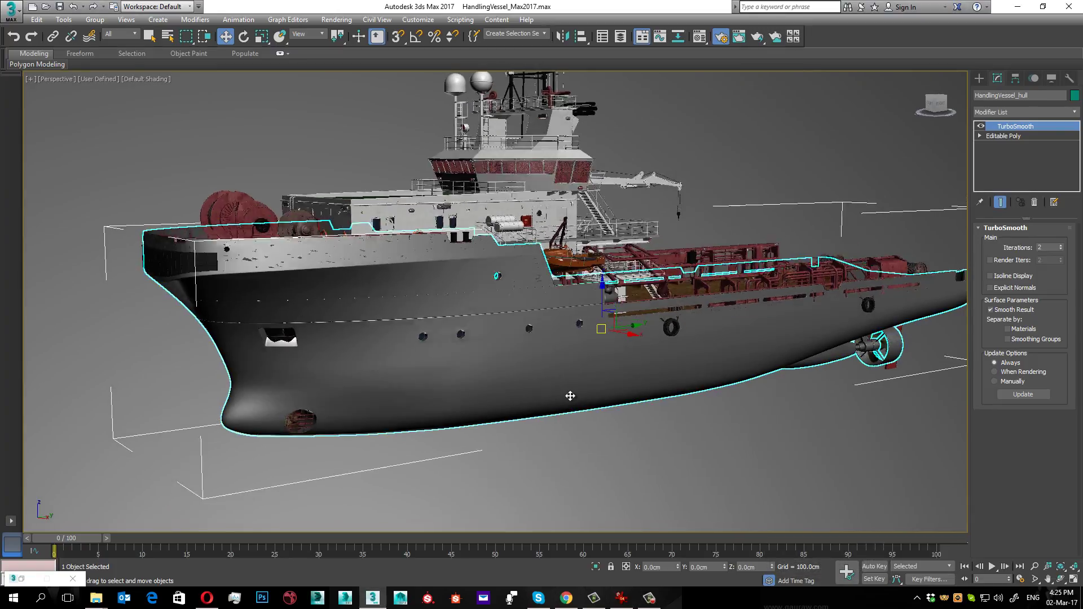
# - Orbit around the ship, view the red reference photo, then return to 3ds Max
pyautogui.keyDown('alt'); pyautogui.moveTo(570, 395); pyautogui.dragTo(580, 379, button='middle'); pyautogui.keyUp('alt')
pyautogui.scroll(5, 520, 327)
pyautogui.scroll(2, 536, 336)
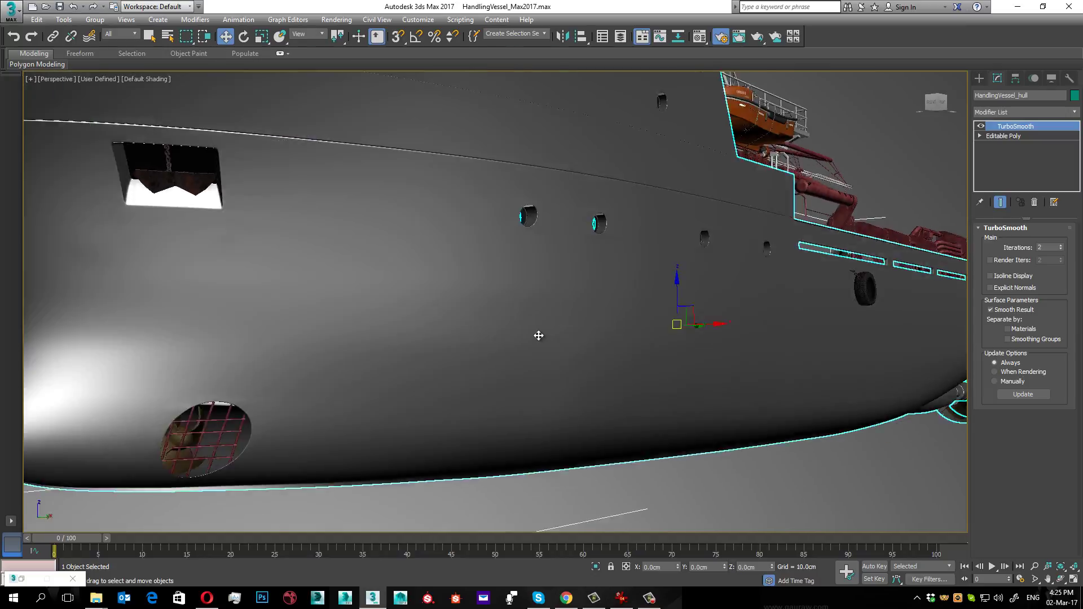
pyautogui.scroll(2, 539, 336)
pyautogui.scroll(-3, 538, 336)
pyautogui.scroll(-3, 516, 335)
pyautogui.scroll(-3, 465, 342)
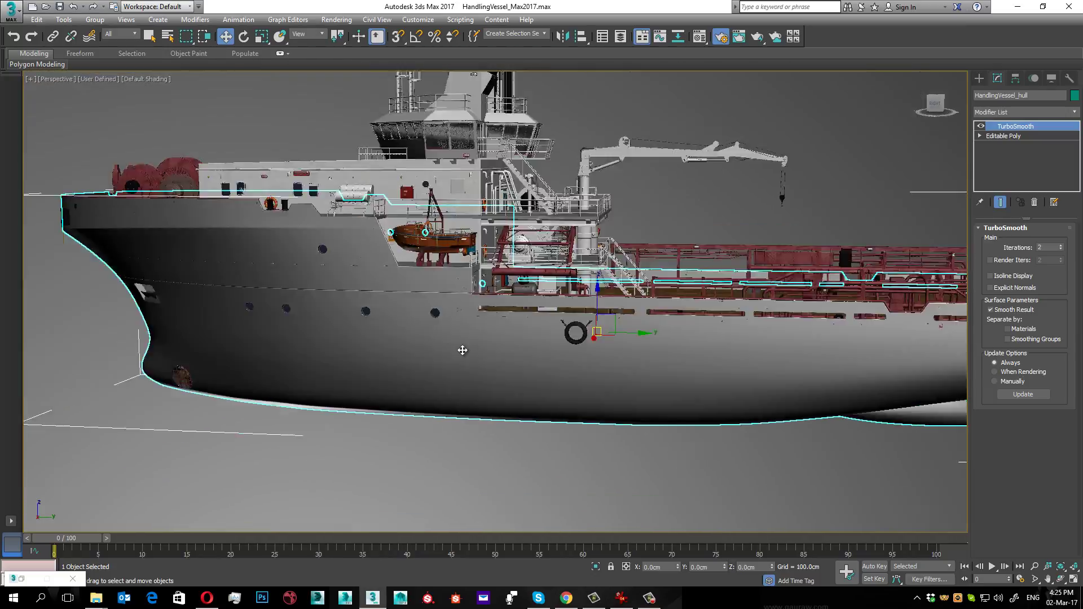
pyautogui.scroll(-3, 459, 342)
pyautogui.moveTo(486, 345)
pyautogui.keyDown('alt'); pyautogui.mouseDown(button='middle')
pyautogui.moveTo(461, 317)
pyautogui.moveTo(430, 362)
pyautogui.moveTo(499, 382)
pyautogui.moveTo(551, 373)
pyautogui.moveTo(534, 386)
pyautogui.mouseUp(button='middle'); pyautogui.keyUp('alt')
pyautogui.scroll(3, 461, 318)
pyautogui.scroll(3, 449, 353)
pyautogui.scroll(2, 499, 382)
pyautogui.scroll(2, 499, 382)
pyautogui.scroll(2, 498, 382)
pyautogui.scroll(-4, 498, 381)
pyautogui.scroll(2, 551, 373)
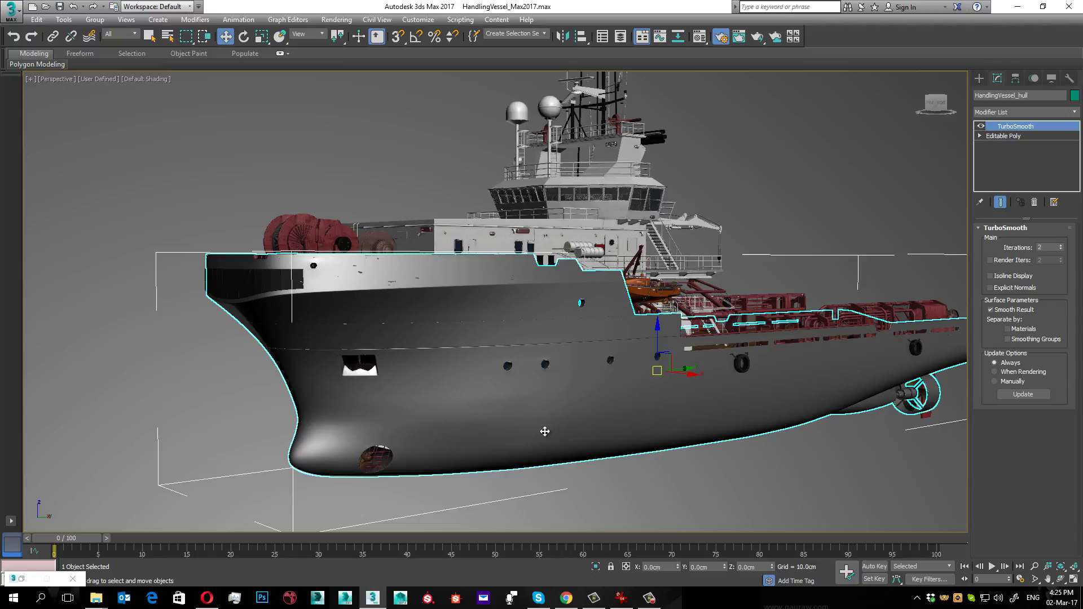
pyautogui.click(621, 600)
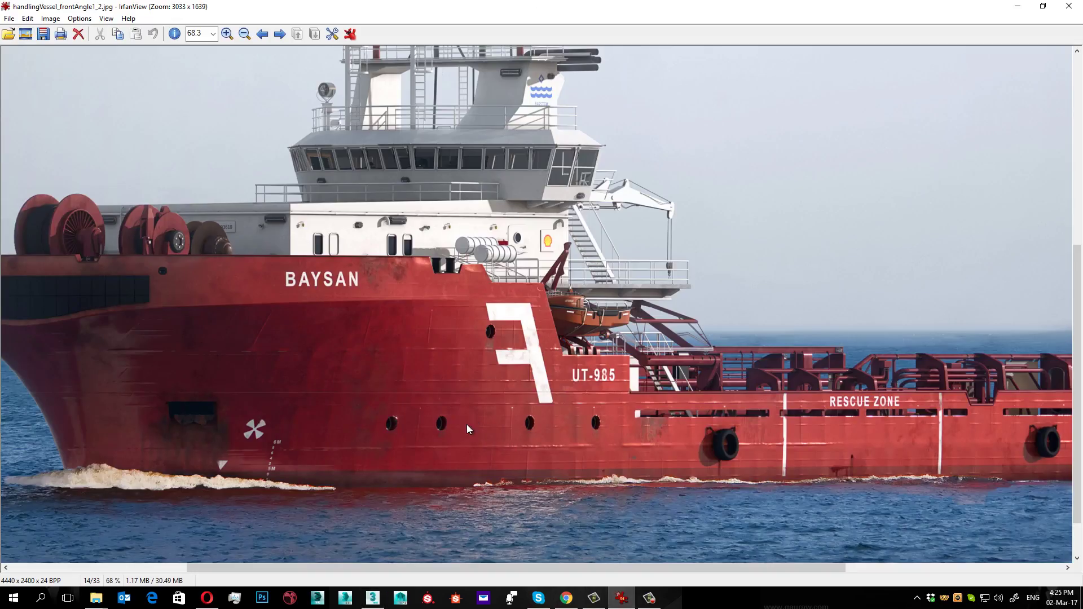
pyautogui.moveTo(467, 430)
pyautogui.mouseDown()
pyautogui.moveTo(587, 431)
pyautogui.moveTo(396, 430)
pyautogui.mouseUp()
pyautogui.hotkey('alt', 'Tab')
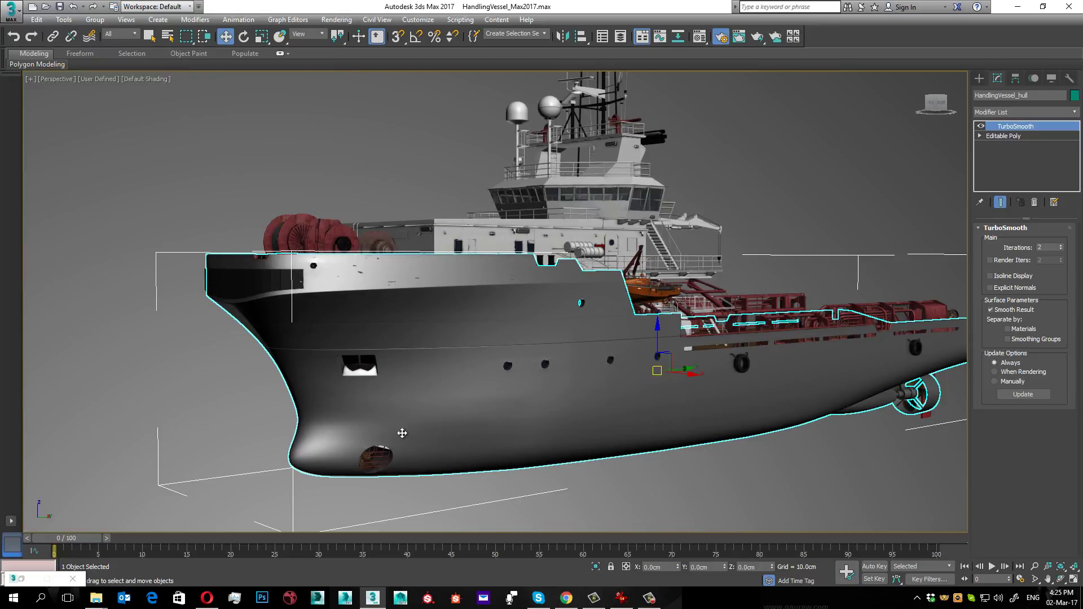
# - Apply the Chrome material to the ship hull and orbit to inspect its striped reflections
pyautogui.press('m')
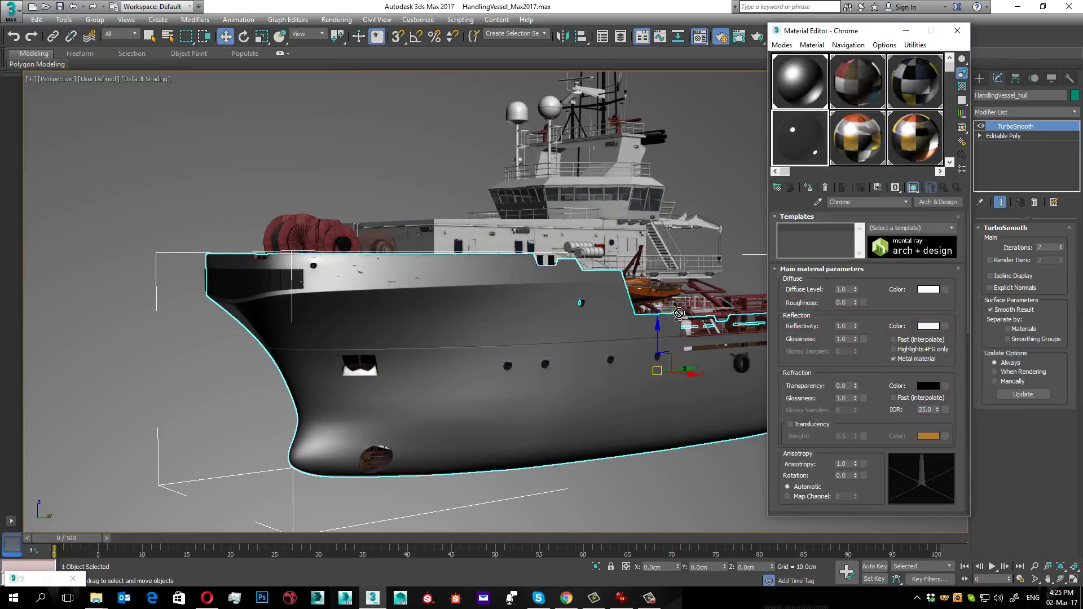
pyautogui.moveTo(678, 314); pyautogui.dragTo(559, 397)
pyautogui.keyDown('alt'); pyautogui.moveTo(573, 374); pyautogui.dragTo(506, 378, button='middle'); pyautogui.keyUp('alt')
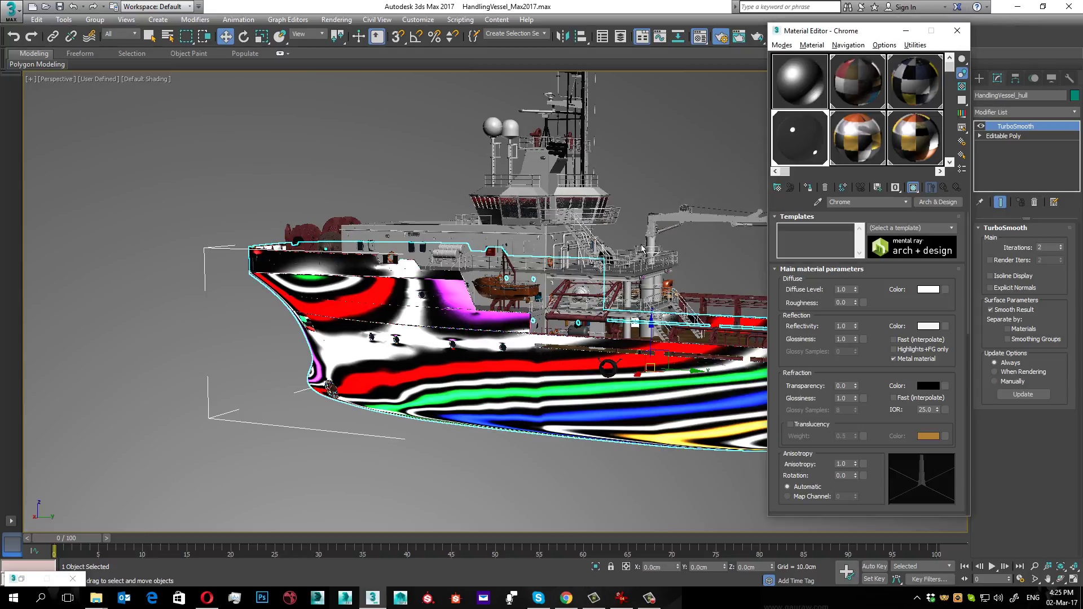
pyautogui.keyDown('alt'); pyautogui.moveTo(533, 374); pyautogui.dragTo(604, 320, button='middle'); pyautogui.keyUp('alt')
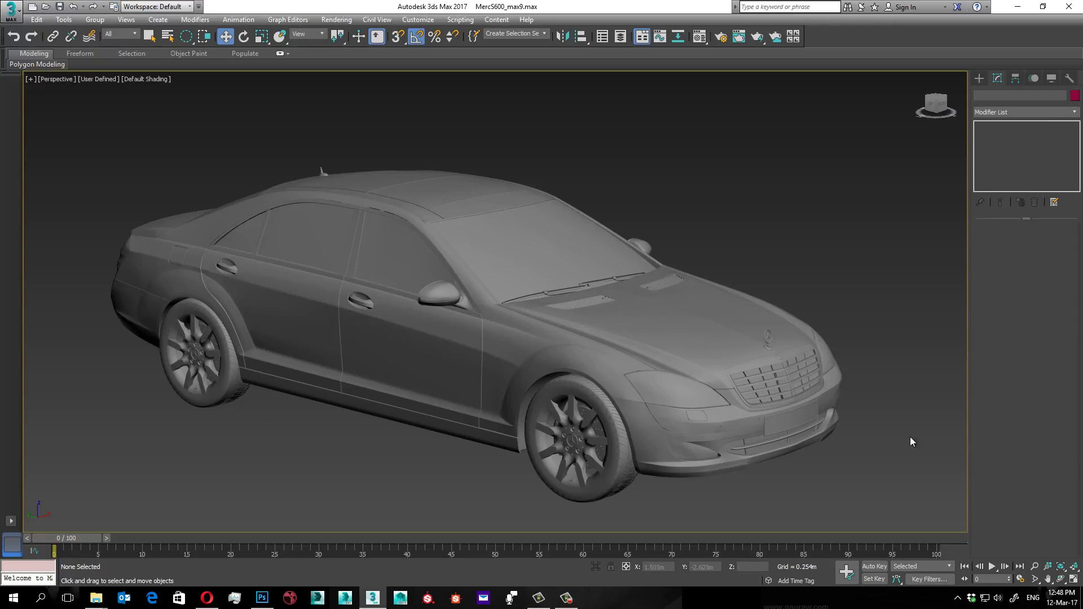
# - Show Edged Faces, select the car body, and inspect the fender, headlight and grille
pyautogui.keyDown('alt'); pyautogui.moveTo(797, 412); pyautogui.dragTo(765, 403, button='middle'); pyautogui.keyUp('alt')
pyautogui.scroll(5, 765, 403)
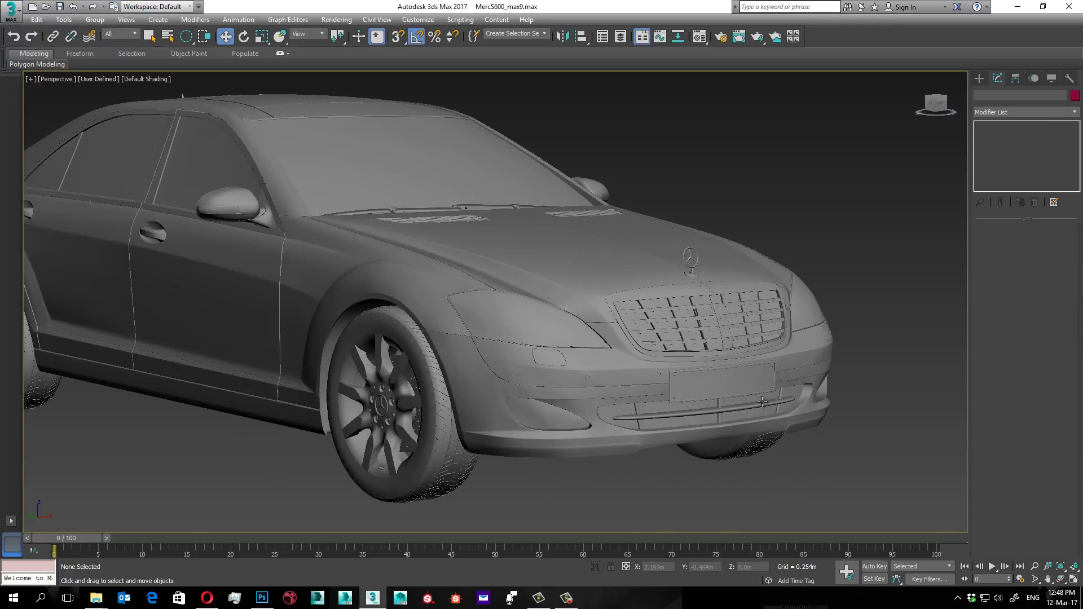
pyautogui.scroll(-2, 723, 407)
pyautogui.scroll(3, 593, 339)
pyautogui.scroll(3, 542, 305)
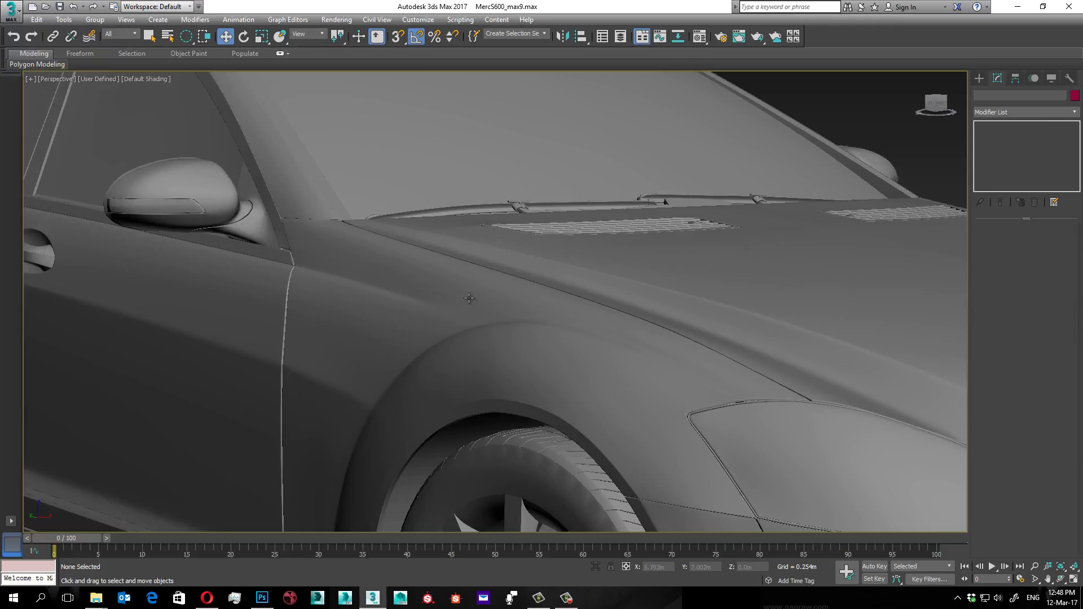
pyautogui.scroll(3, 530, 292)
pyautogui.press('F4')
pyautogui.scroll(3, 525, 279)
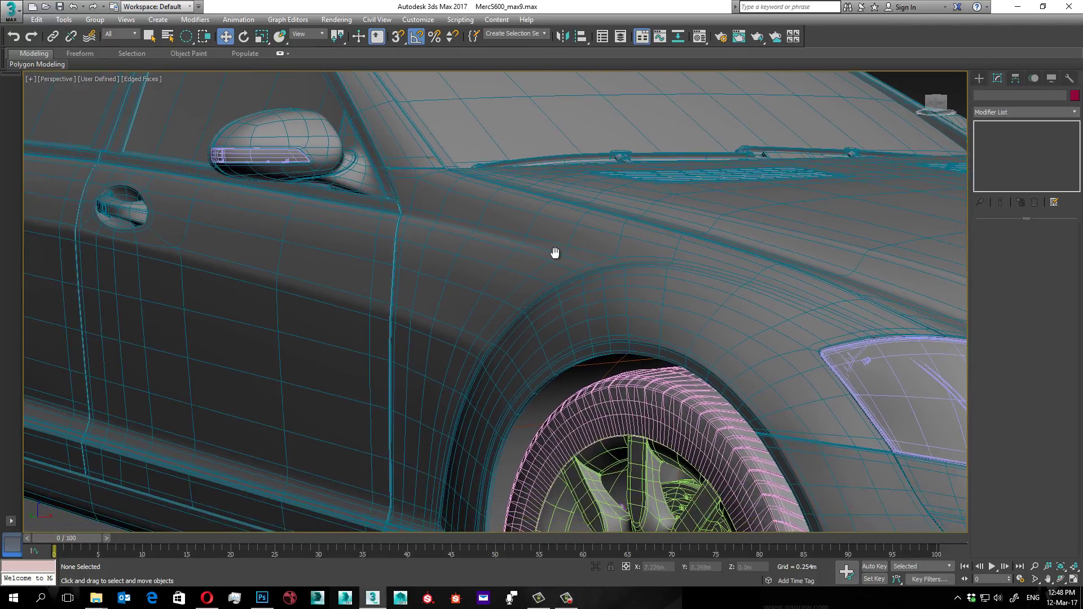
pyautogui.scroll(2, 572, 267)
pyautogui.click(555, 279)
pyautogui.scroll(-3, 572, 308)
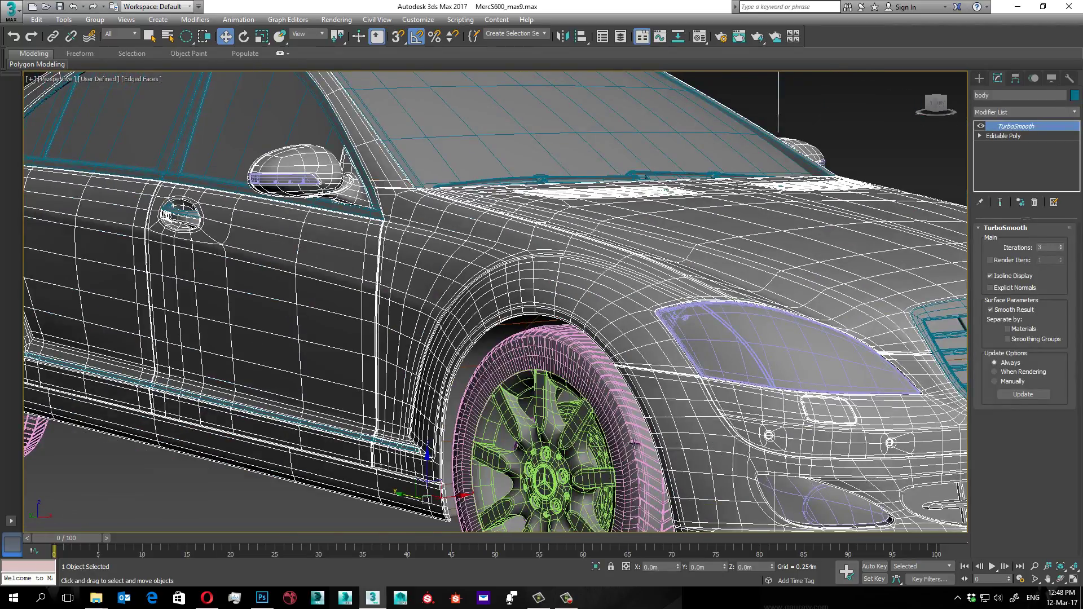
pyautogui.moveTo(572, 309)
pyautogui.mouseDown(button='middle')
pyautogui.moveTo(498, 401)
pyautogui.moveTo(654, 401)
pyautogui.moveTo(639, 370)
pyautogui.mouseUp(button='middle')
pyautogui.scroll(-3, 575, 398)
pyautogui.scroll(4, 655, 401)
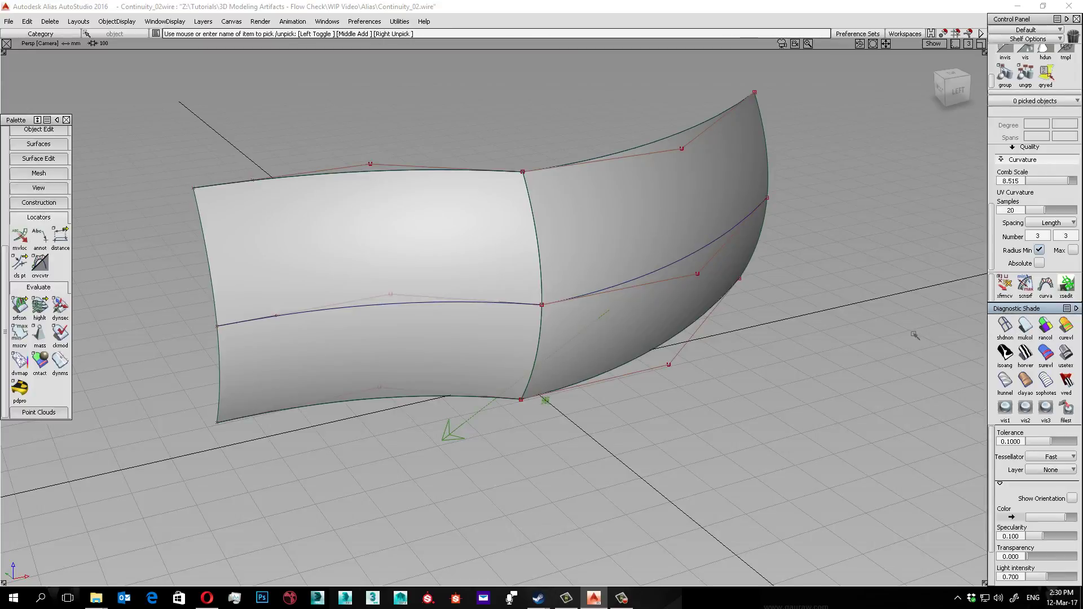
# - Try horizontal zebra and isoangle shading, then return the surfaces to plain grey shading
pyautogui.click(1025, 351)
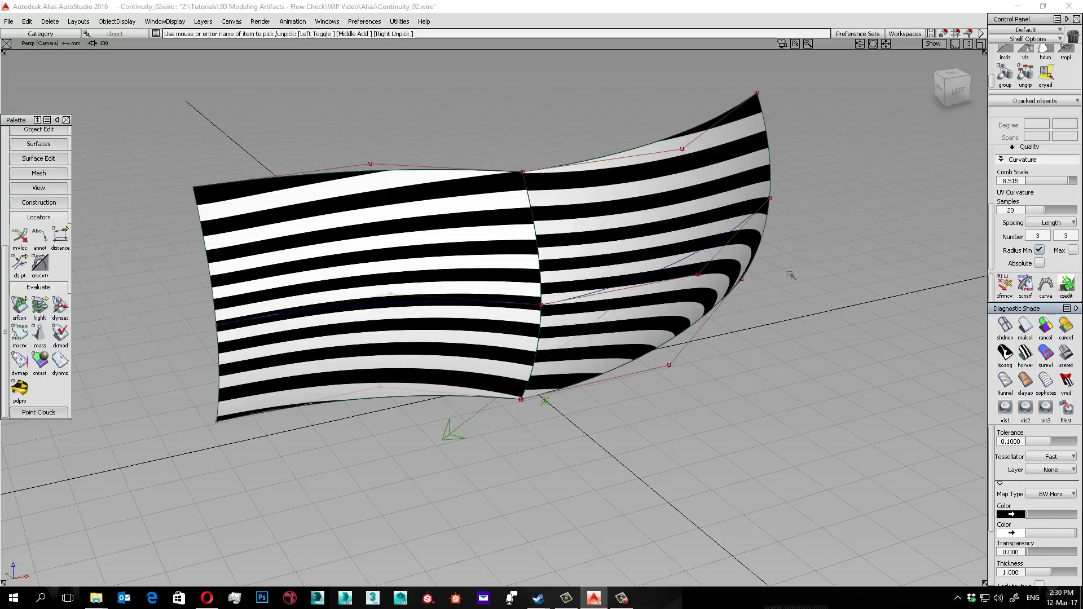
pyautogui.moveTo(813, 280)
pyautogui.keyDown('alt'); pyautogui.keyDown('shift'); pyautogui.mouseDown()
pyautogui.moveTo(811, 324)
pyautogui.moveTo(793, 304)
pyautogui.moveTo(786, 251)
pyautogui.moveTo(773, 257)
pyautogui.mouseUp(); pyautogui.keyUp('shift'); pyautogui.keyUp('alt')
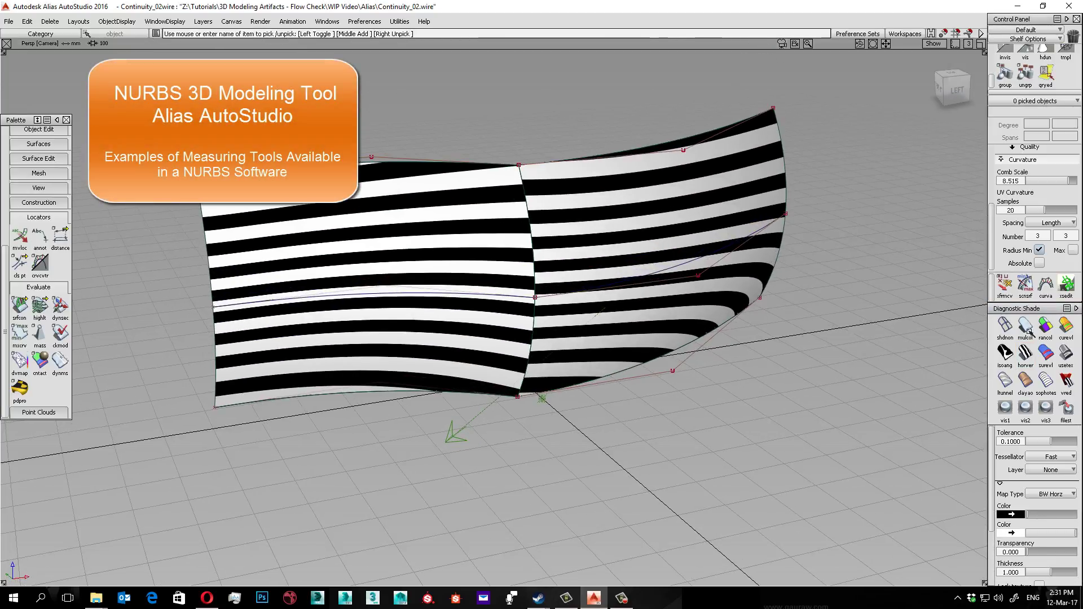
pyautogui.click(1005, 351)
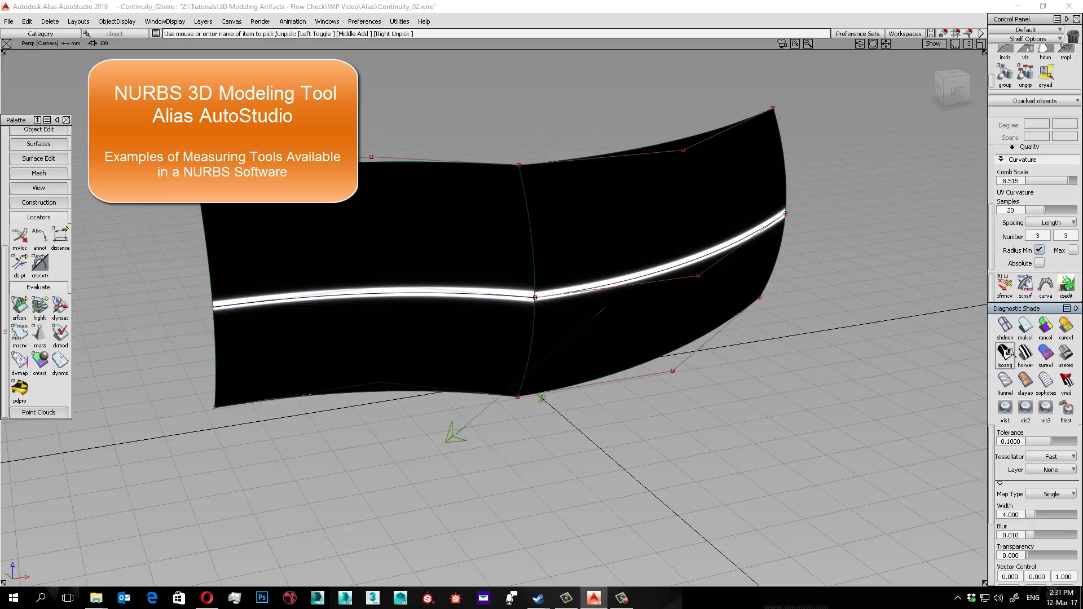
pyautogui.click(1025, 329)
pyautogui.keyDown('alt'); pyautogui.keyDown('shift'); pyautogui.moveTo(891, 311); pyautogui.dragTo(508, 244); pyautogui.keyUp('shift'); pyautogui.keyUp('alt')
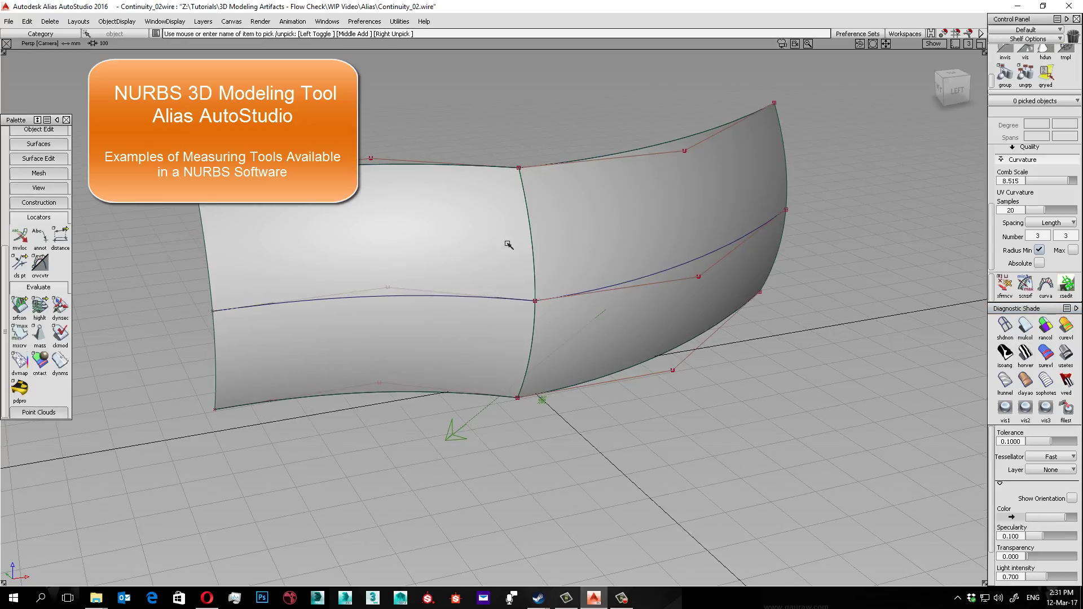
pyautogui.scroll(2, 40, 151)
pyautogui.scroll(2, 35, 157)
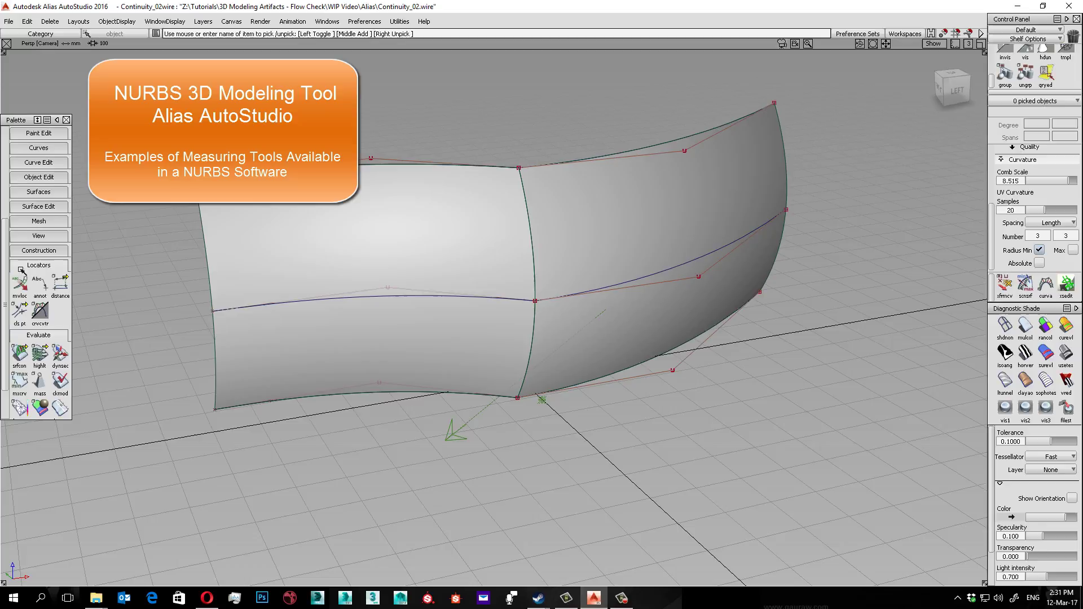
# - Show a curvature comb on the top edge and check continuity along the vertical boundary
pyautogui.click(38, 315)
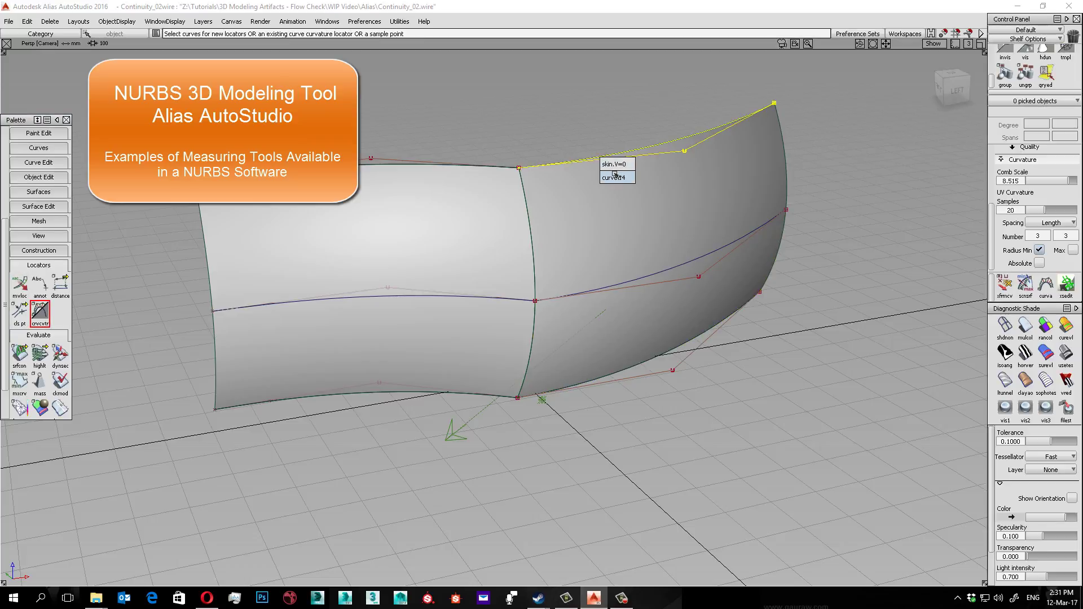
pyautogui.click(648, 160)
pyautogui.doubleClick(20, 354)
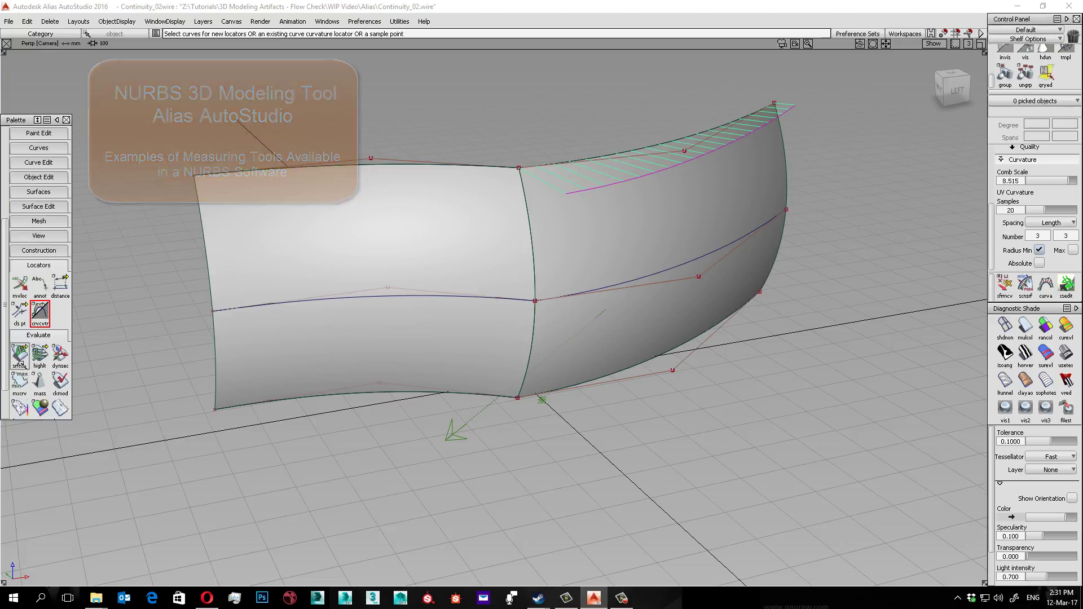
pyautogui.moveTo(811, 51); pyautogui.dragTo(747, 157)
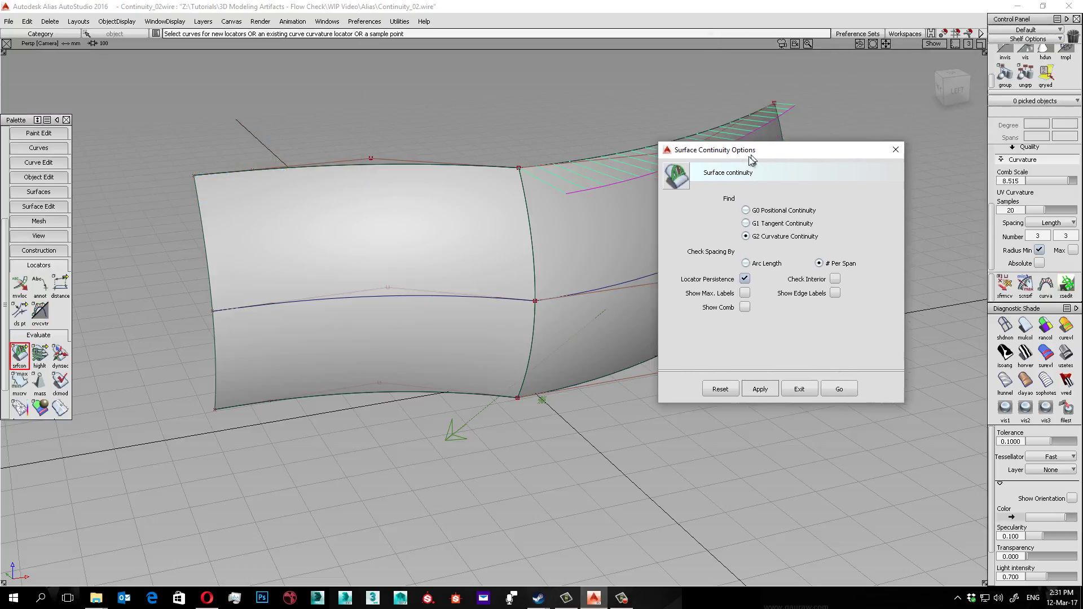
pyautogui.click(834, 389)
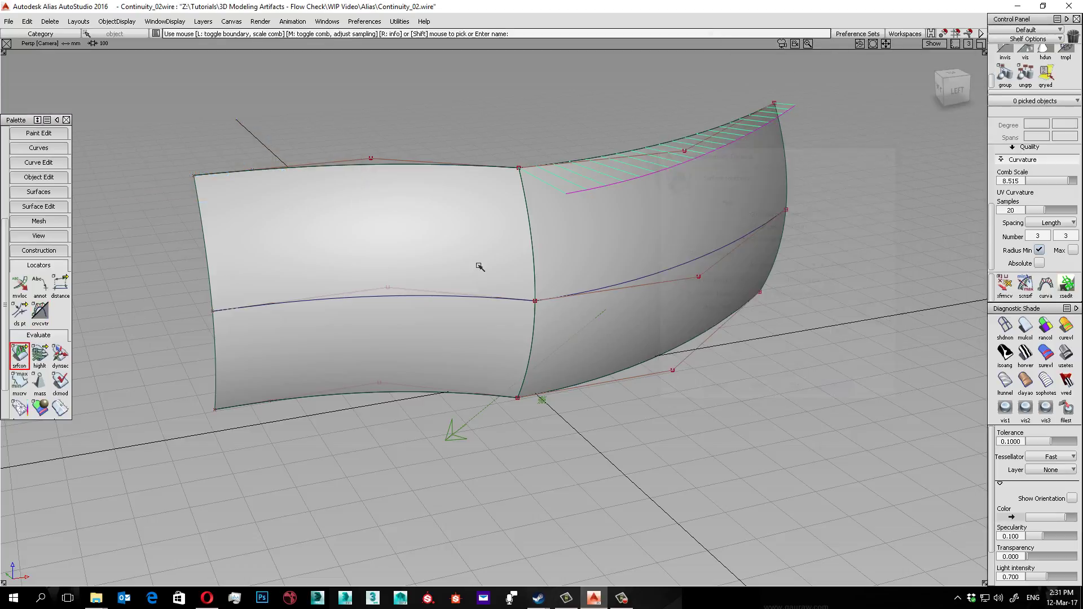
pyautogui.click(535, 271)
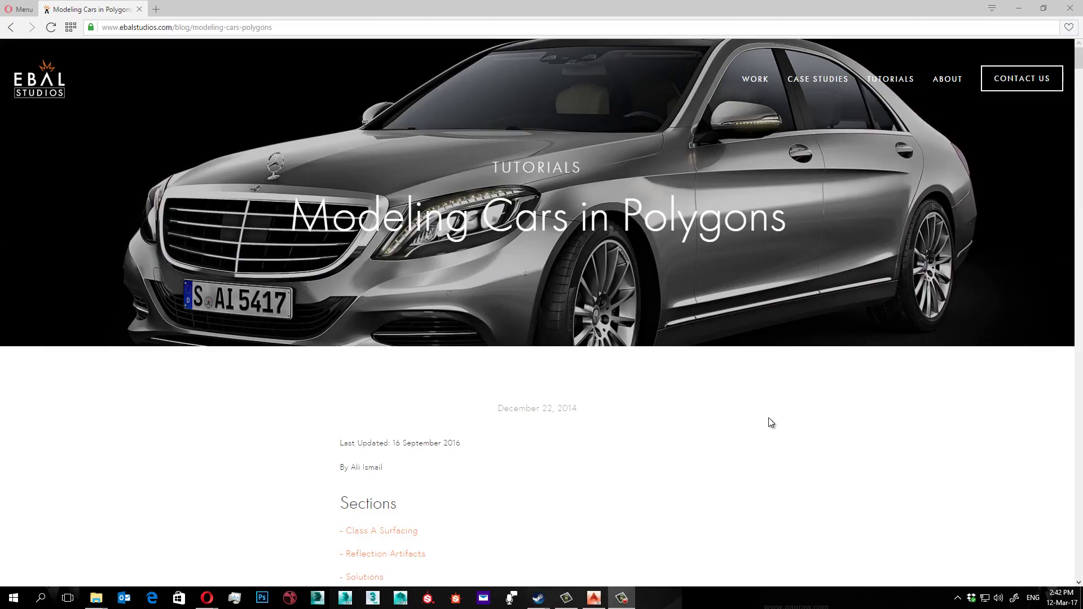
pyautogui.scroll(-1, 769, 422)
pyautogui.scroll(-3, 770, 423)
pyautogui.scroll(-4, 756, 409)
pyautogui.scroll(-3, 753, 405)
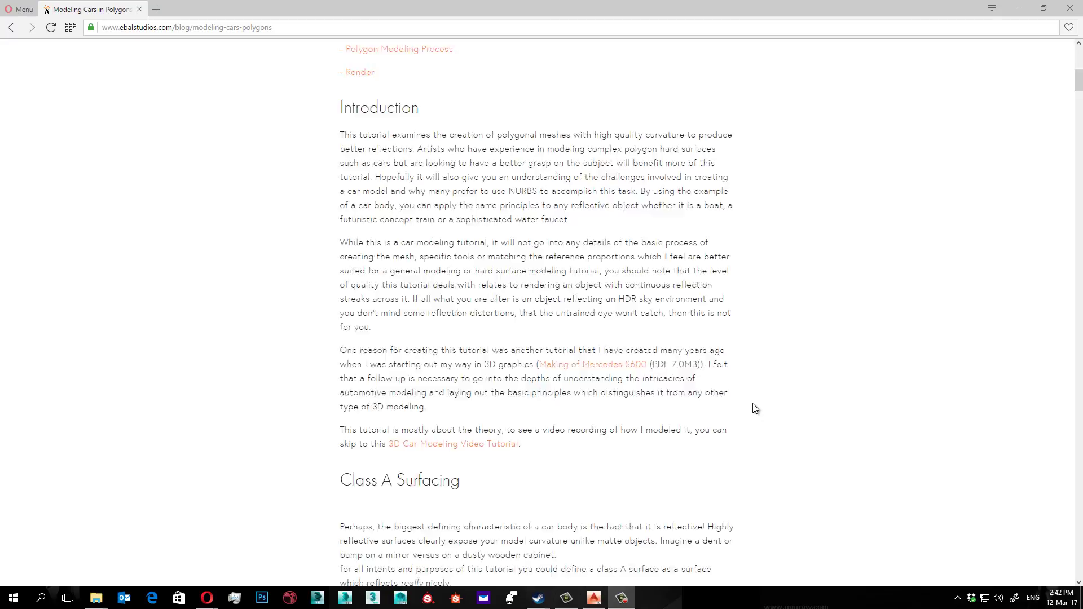
pyautogui.scroll(-4, 752, 405)
pyautogui.scroll(-1, 752, 405)
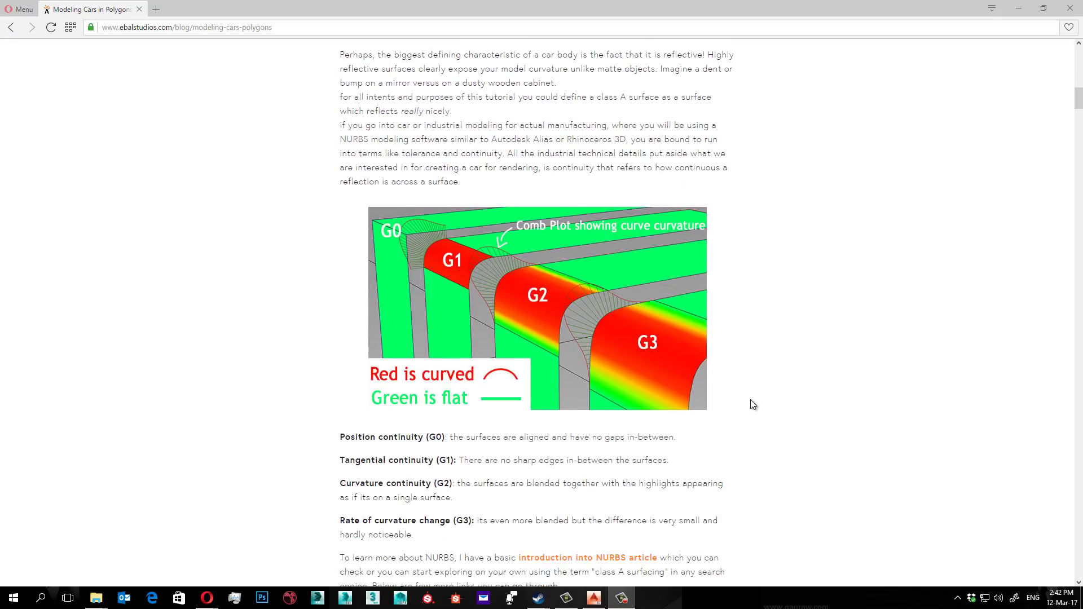
pyautogui.scroll(-3, 751, 405)
pyautogui.scroll(-2, 751, 405)
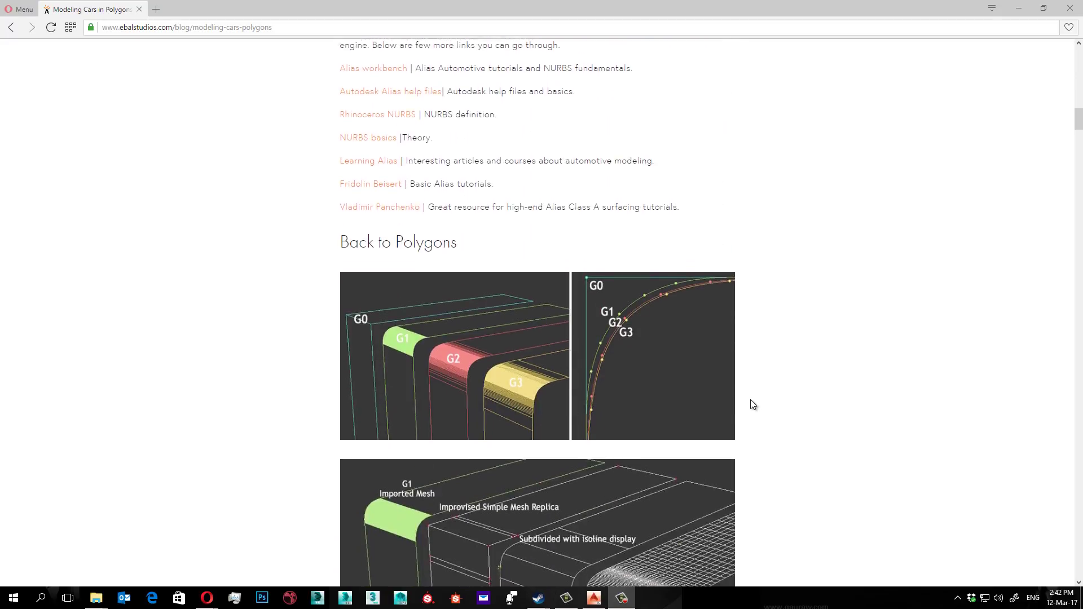
pyautogui.scroll(-2, 751, 404)
pyautogui.scroll(-2, 751, 406)
pyautogui.scroll(-2, 751, 405)
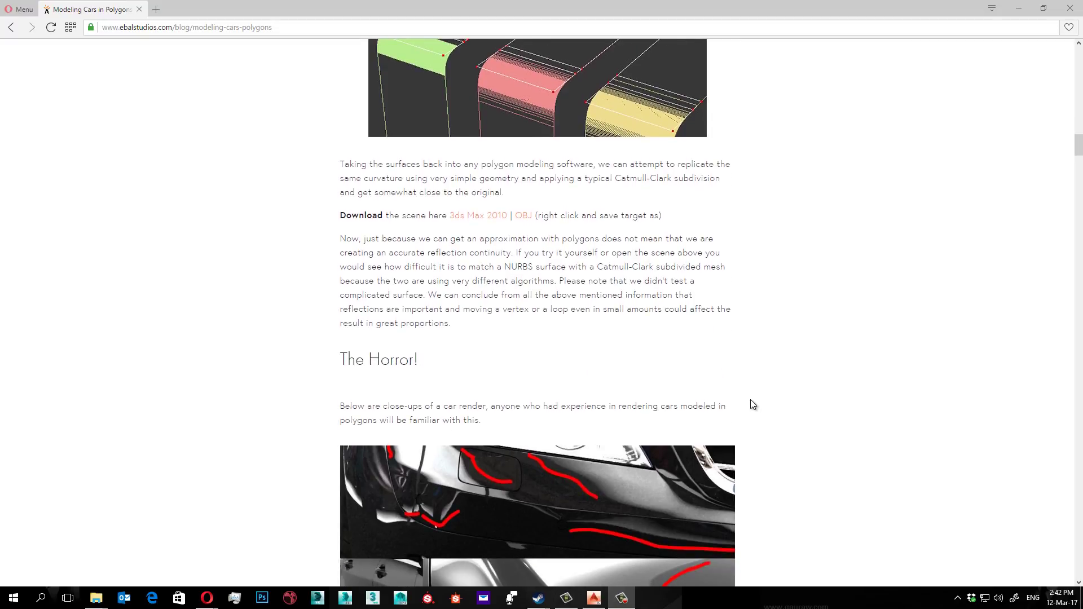
pyautogui.scroll(-2, 751, 404)
pyautogui.scroll(-1, 751, 404)
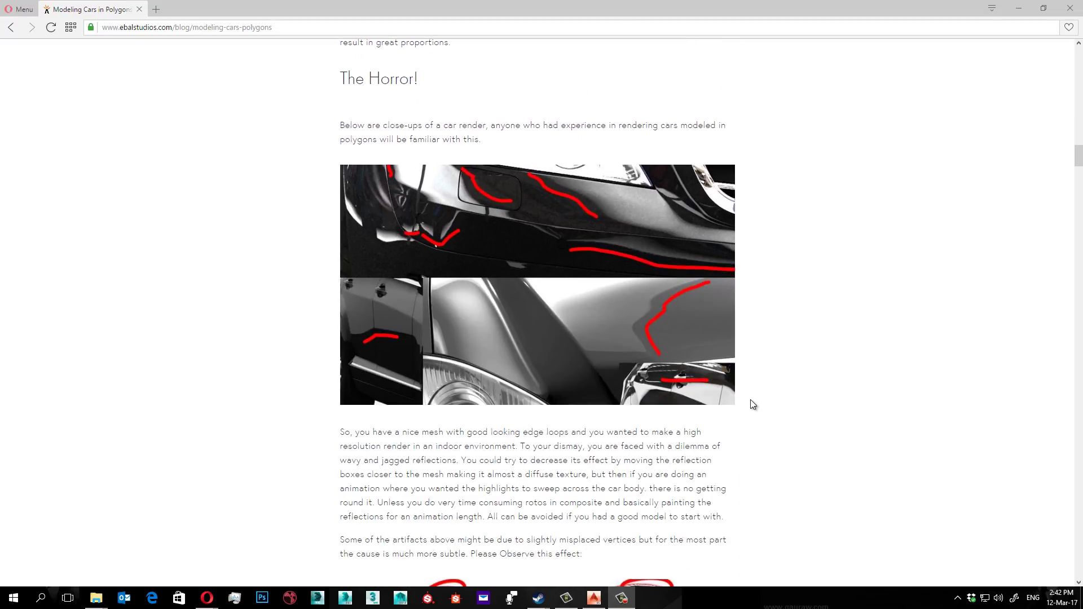
pyautogui.scroll(-2, 751, 400)
pyautogui.scroll(-2, 751, 400)
pyautogui.scroll(-3, 750, 400)
pyautogui.scroll(-3, 750, 404)
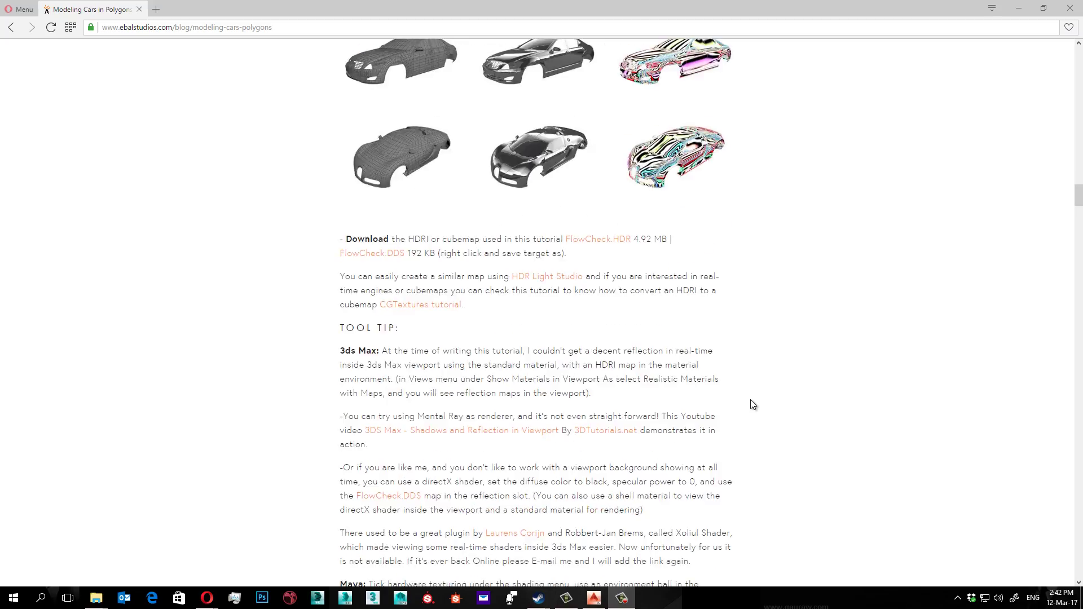
pyautogui.scroll(-2, 751, 404)
pyautogui.scroll(-4, 750, 404)
pyautogui.scroll(-2, 750, 404)
pyautogui.scroll(-5, 751, 404)
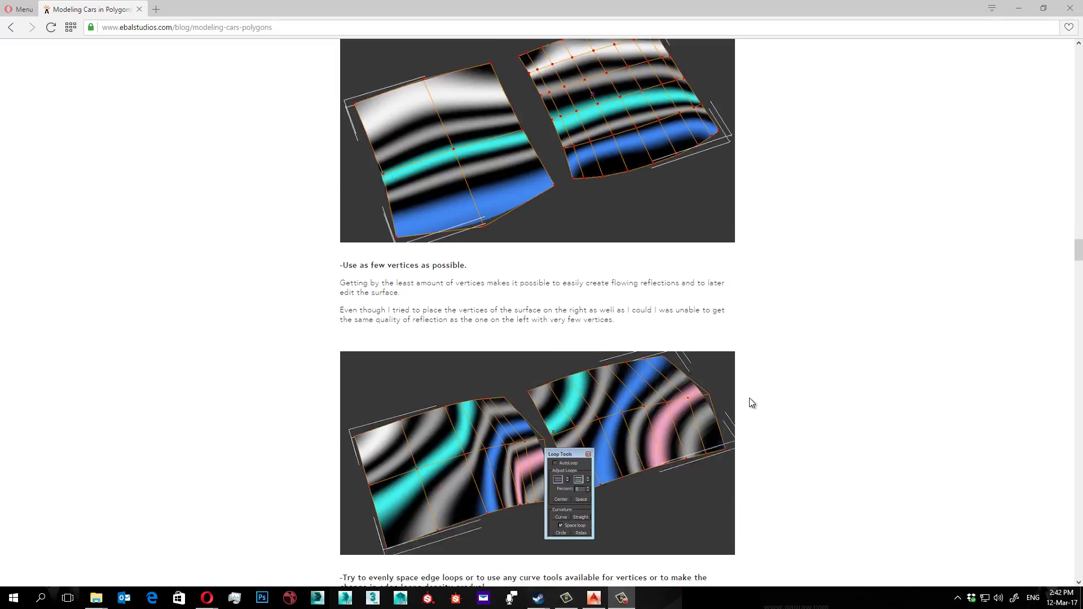
pyautogui.scroll(1, 745, 401)
pyautogui.scroll(1, 741, 399)
pyautogui.scroll(1, 738, 394)
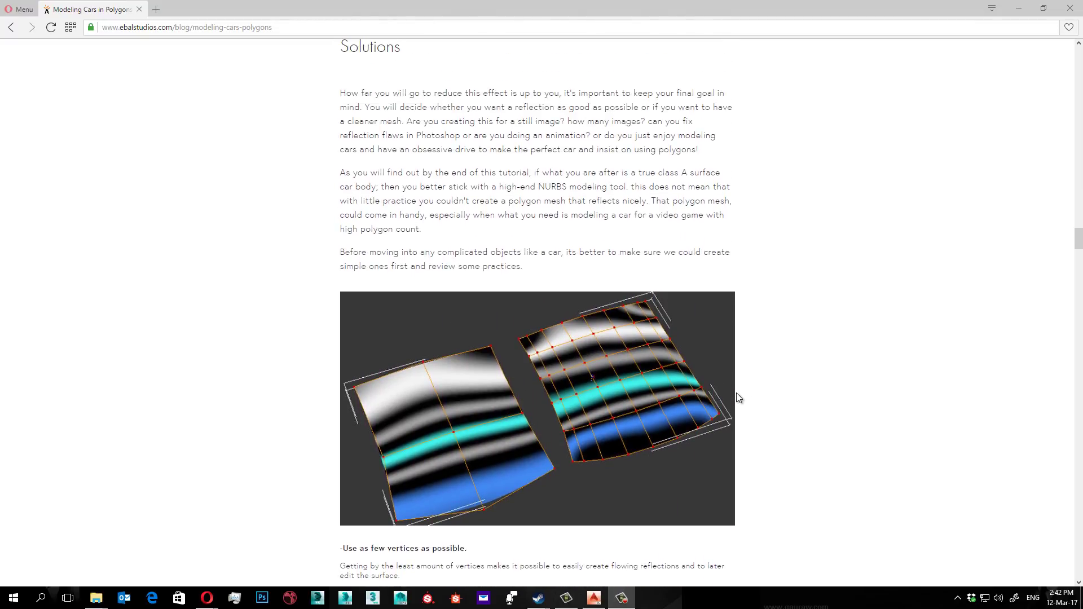
pyautogui.scroll(1, 736, 392)
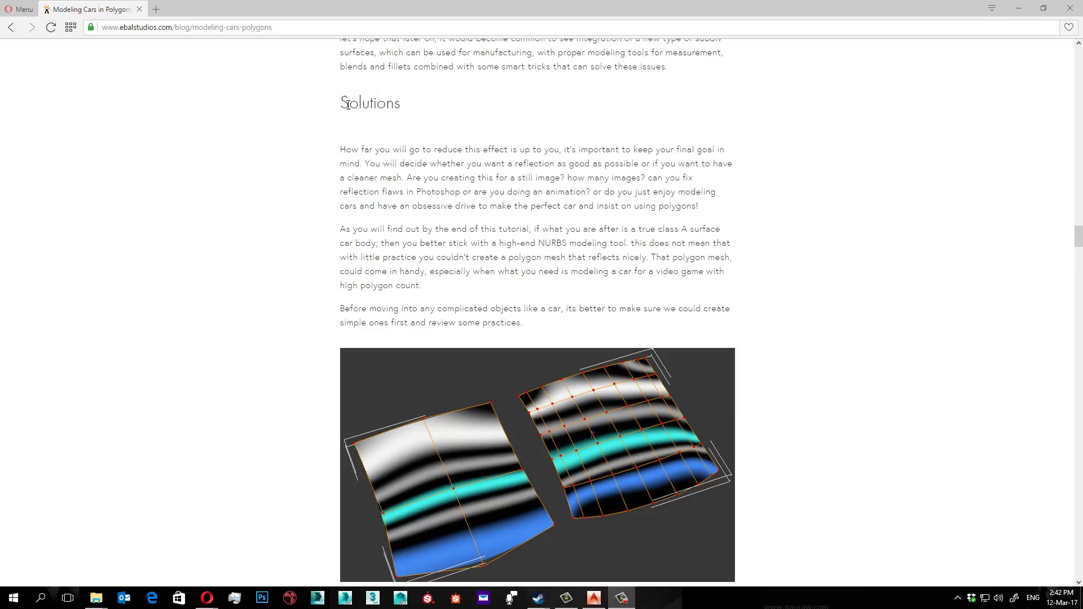
pyautogui.scroll(-1, 444, 188)
pyautogui.scroll(-2, 521, 269)
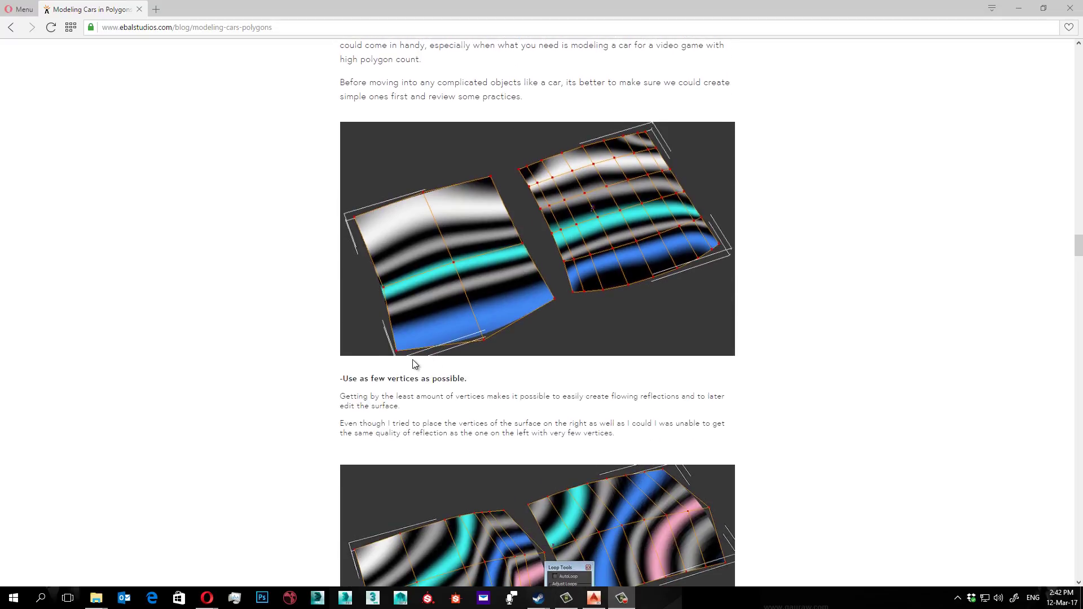
pyautogui.scroll(-3, 413, 359)
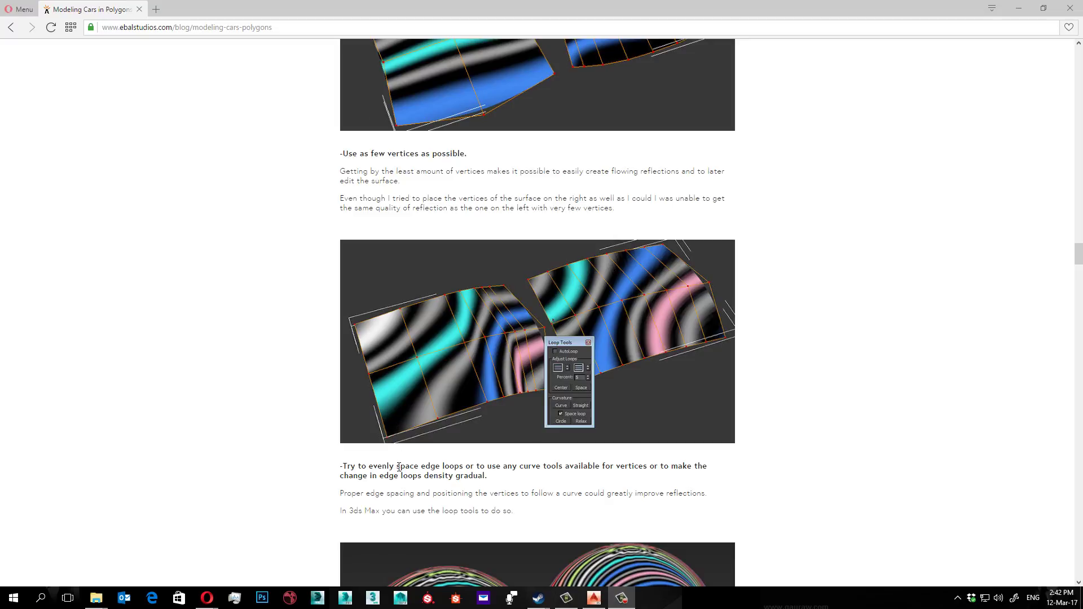
pyautogui.scroll(-2, 398, 468)
pyautogui.scroll(-3, 398, 467)
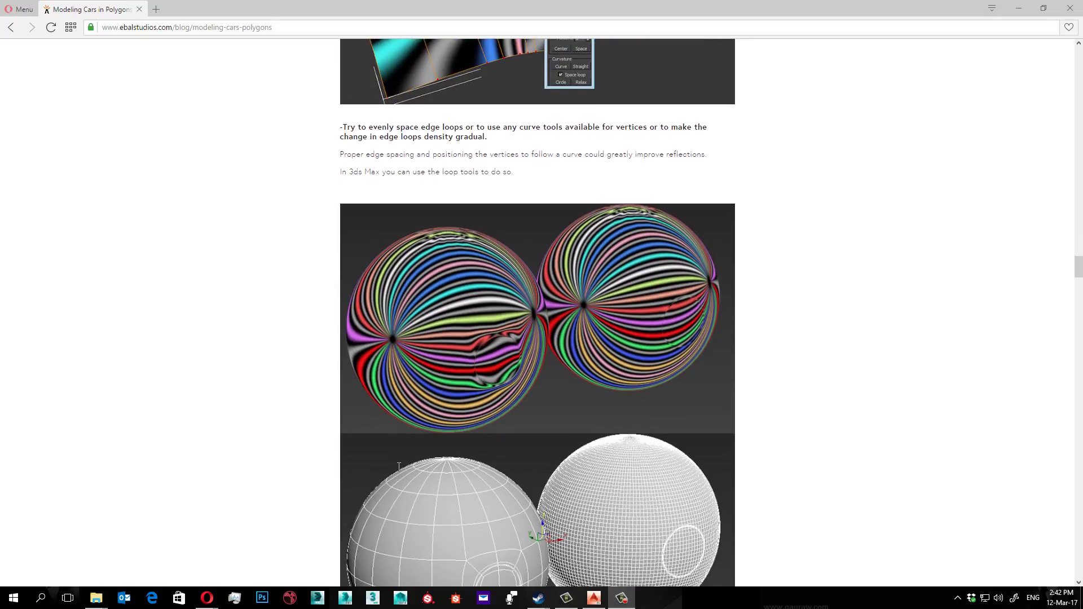
pyautogui.scroll(-2, 398, 466)
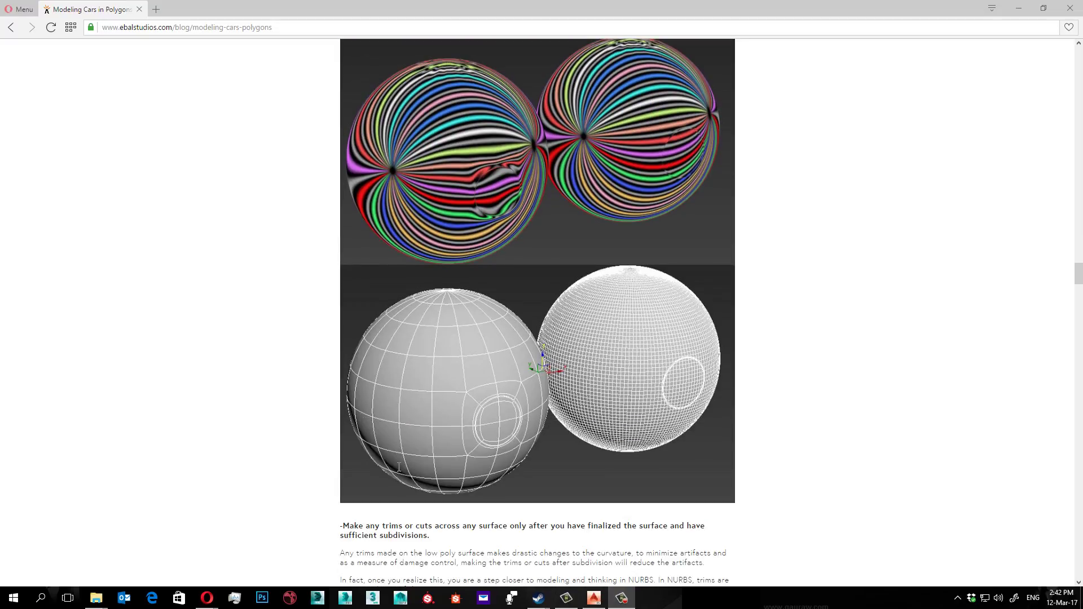
pyautogui.scroll(-3, 398, 467)
pyautogui.scroll(-3, 398, 467)
pyautogui.scroll(-2, 399, 468)
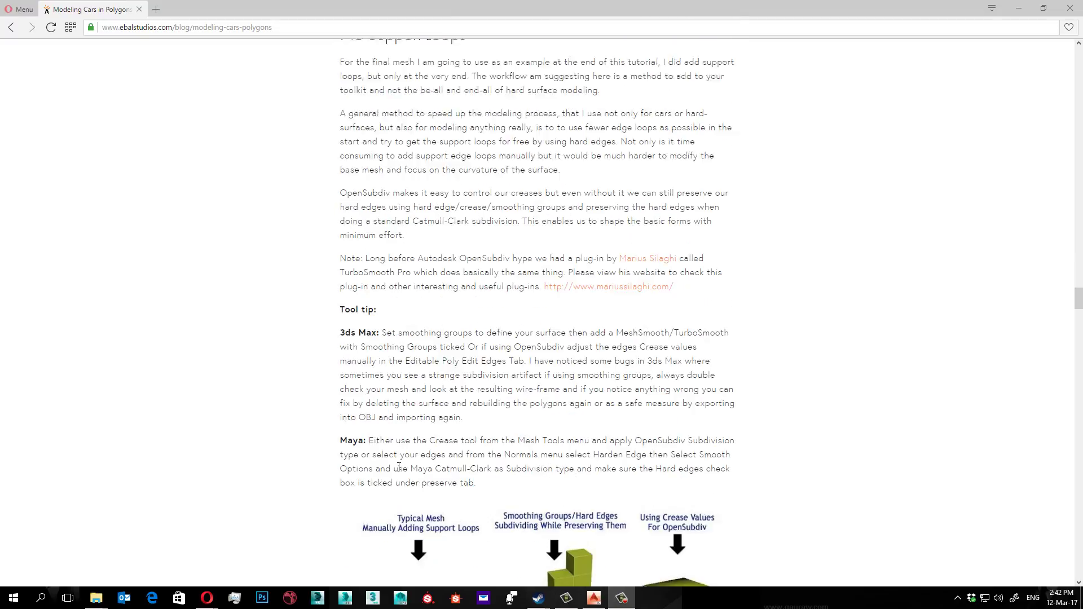
pyautogui.scroll(-4, 400, 472)
pyautogui.scroll(-2, 401, 472)
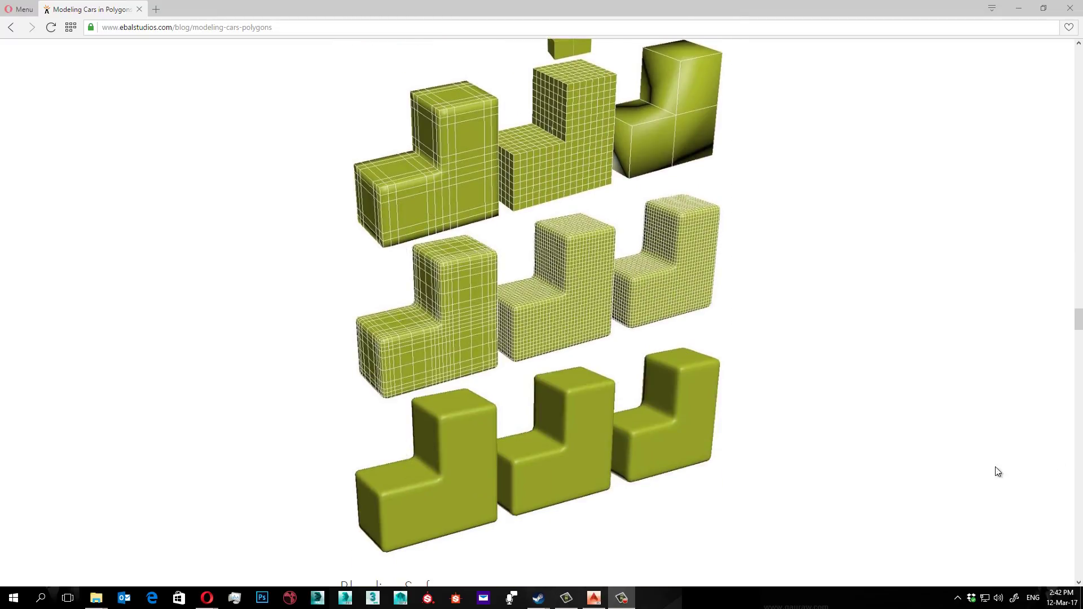
pyautogui.scroll(-2, 999, 472)
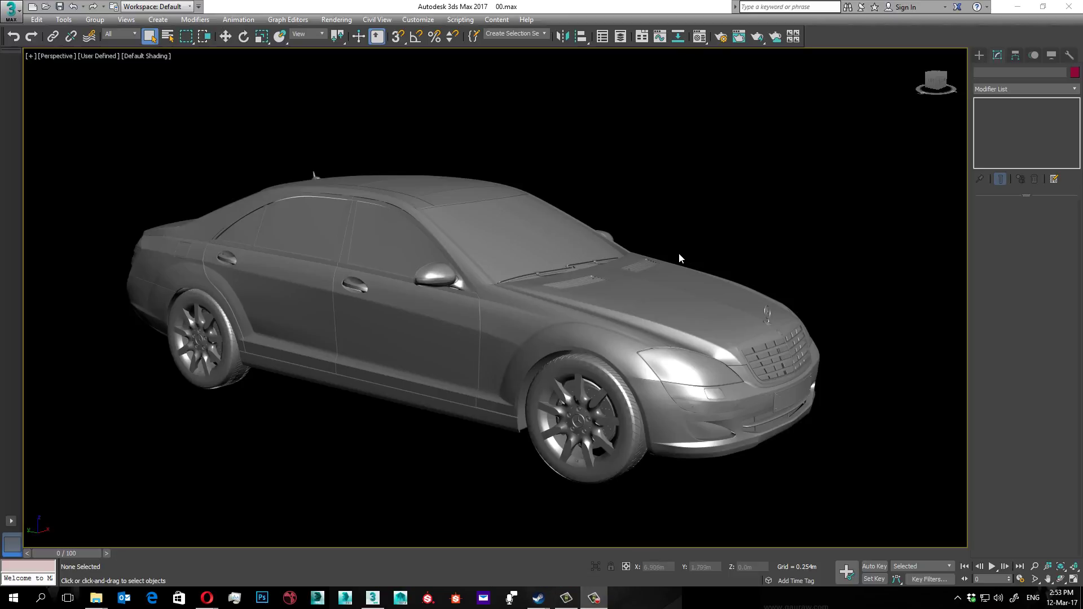
# - Apply the 03 - Default material to the car body, then select the car in wireframe view
pyautogui.keyDown('alt'); pyautogui.moveTo(679, 253); pyautogui.dragTo(756, 256, button='middle'); pyautogui.keyUp('alt')
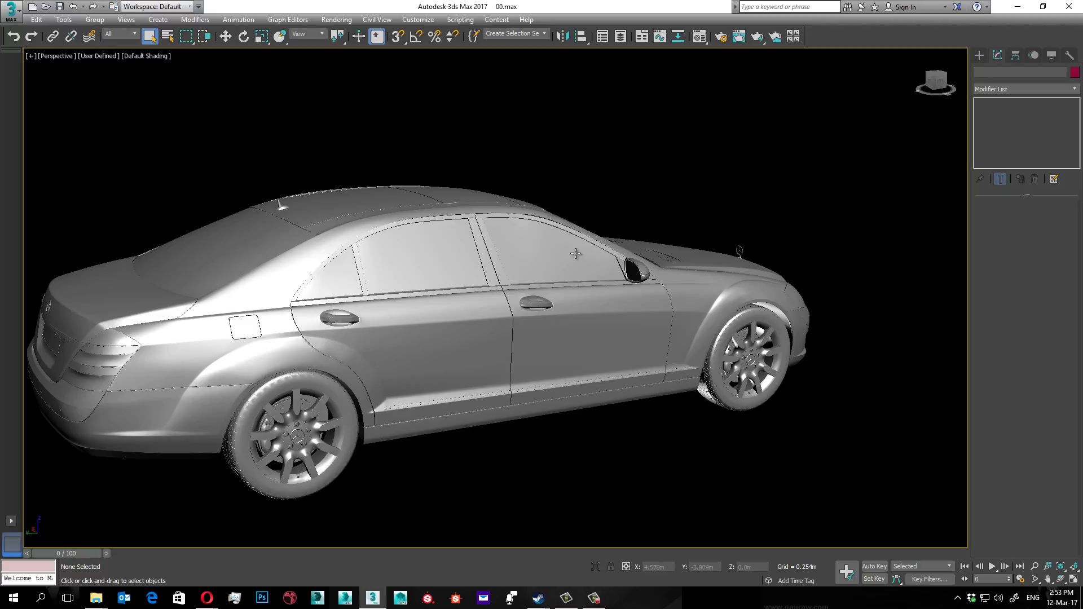
pyautogui.press('m')
pyautogui.click(110, 132)
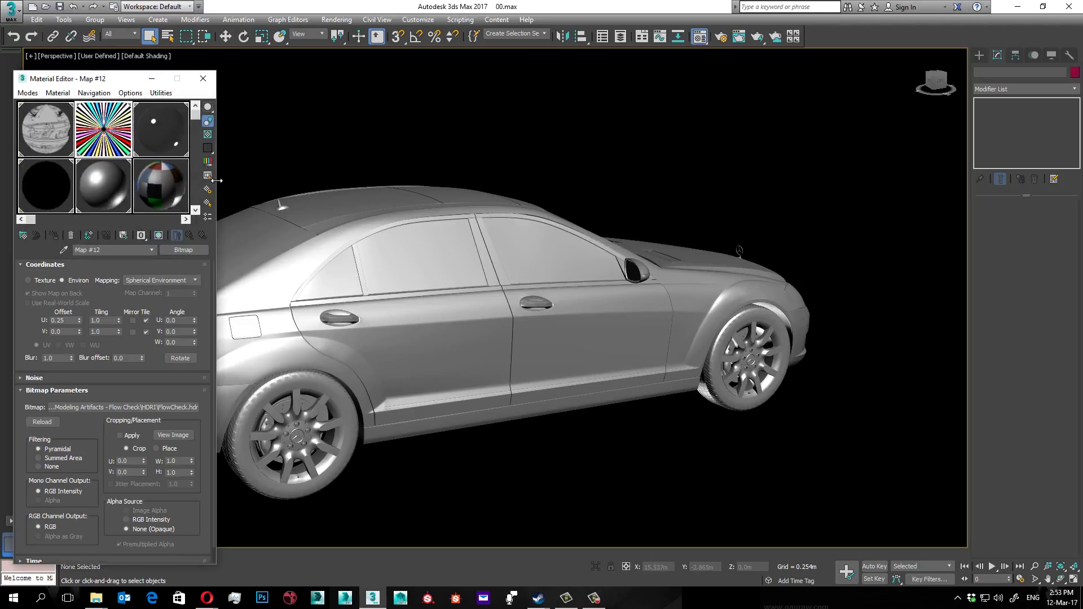
pyautogui.moveTo(153, 133); pyautogui.dragTo(474, 314)
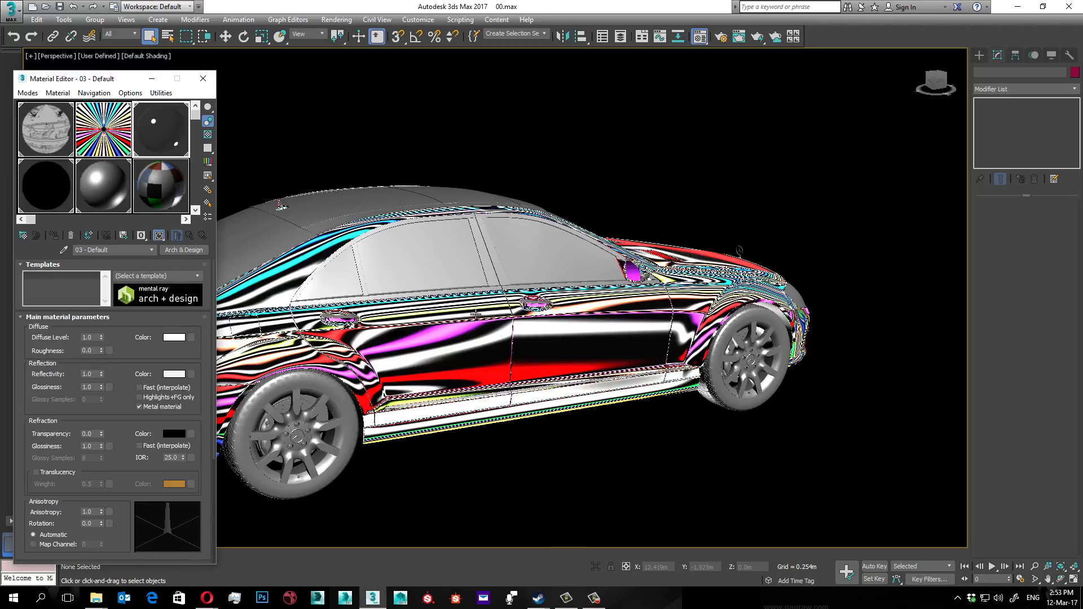
pyautogui.moveTo(821, 159); pyautogui.dragTo(93, 518)
pyautogui.press('F3')
pyautogui.press('F3')
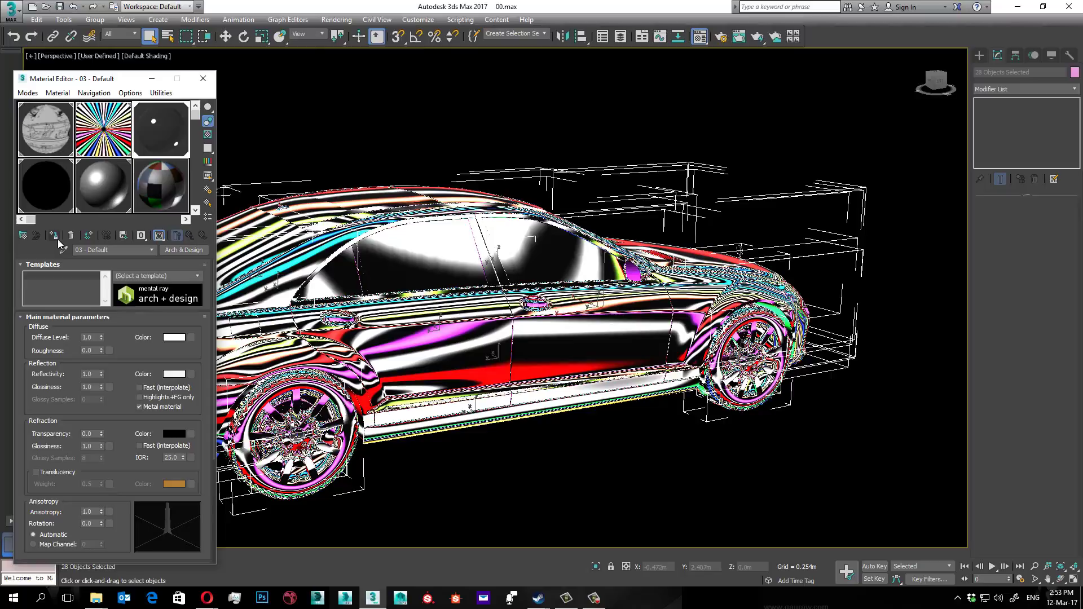
pyautogui.click(202, 78)
pyautogui.keyDown('alt'); pyautogui.moveTo(474, 297); pyautogui.dragTo(693, 188, button='middle'); pyautogui.keyUp('alt')
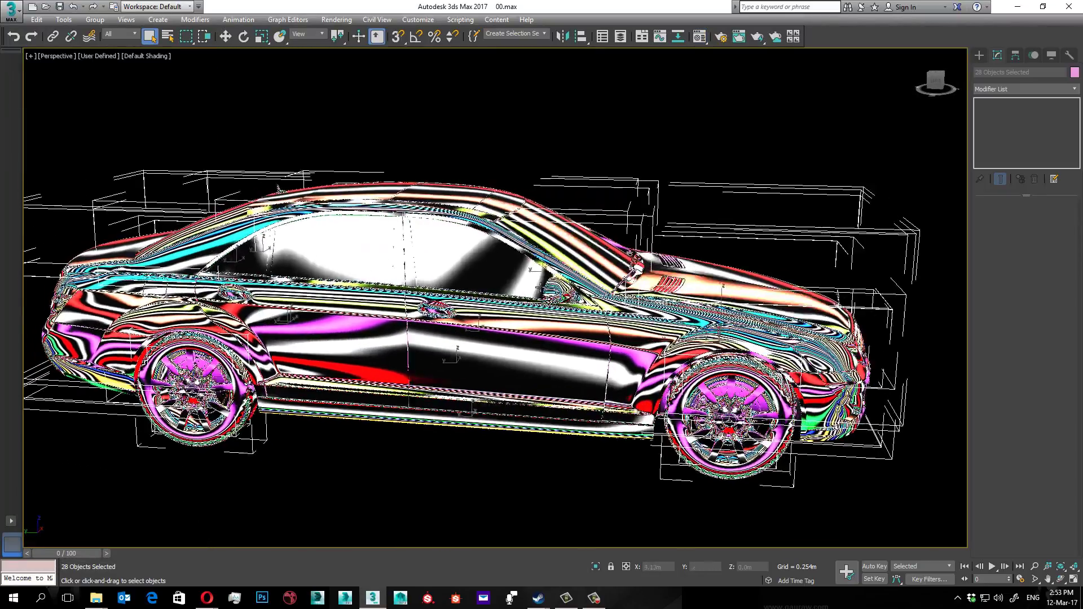
pyautogui.click(693, 188)
pyautogui.click(462, 353)
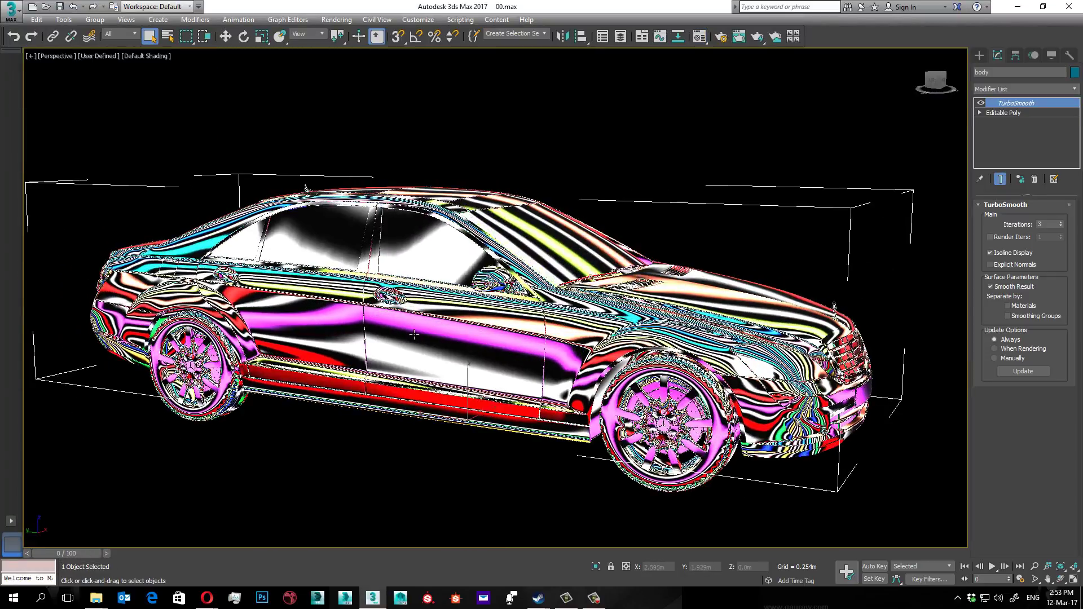
pyautogui.scroll(5, 364, 341)
pyautogui.scroll(2, 364, 341)
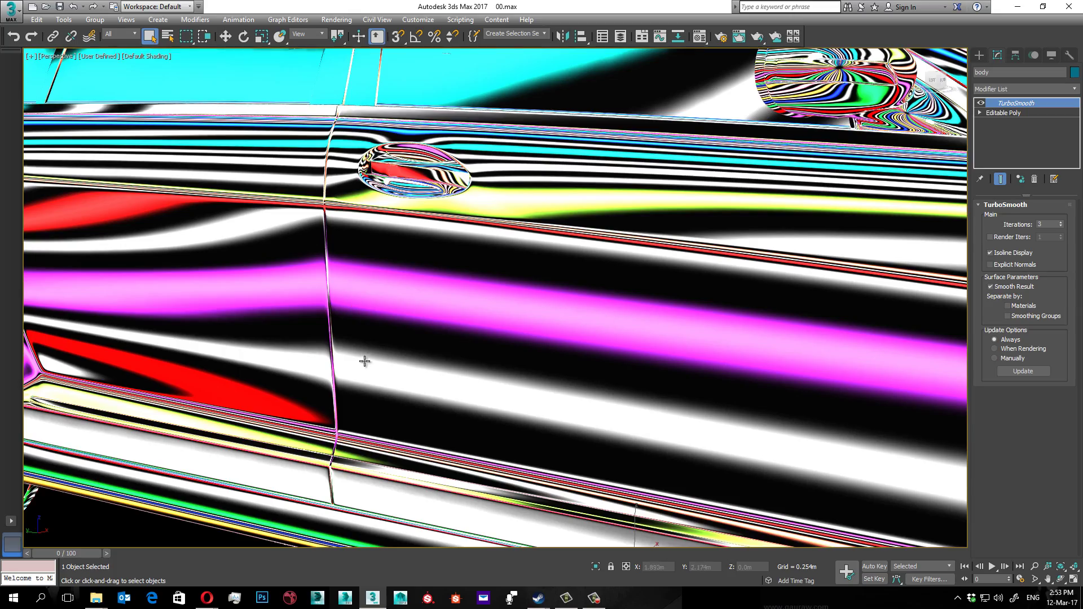
pyautogui.keyDown('alt'); pyautogui.moveTo(365, 362); pyautogui.dragTo(363, 356, button='middle'); pyautogui.keyUp('alt')
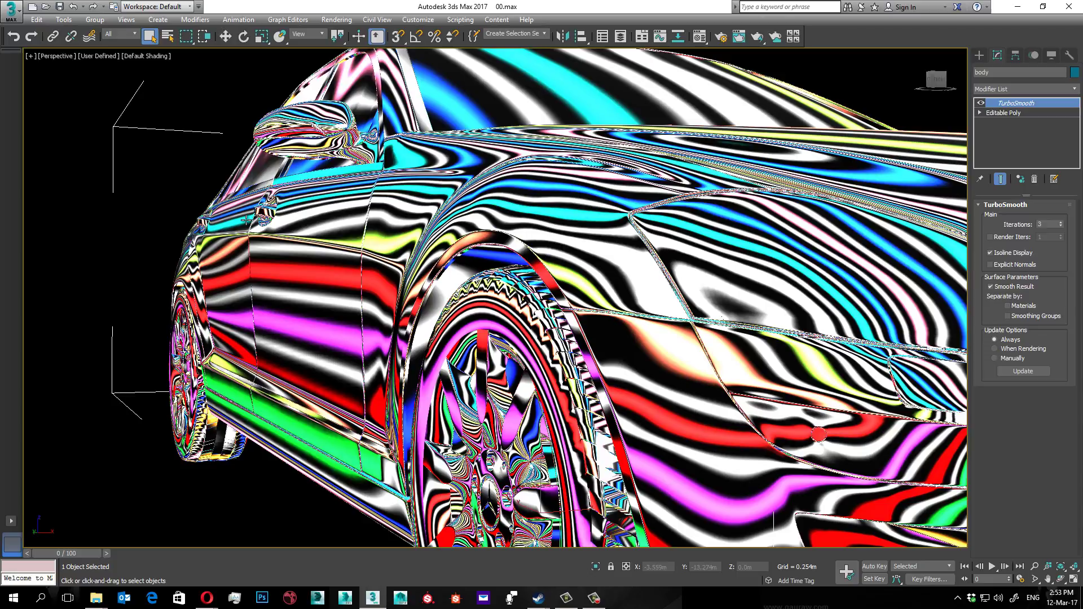
pyautogui.keyDown('alt'); pyautogui.moveTo(434, 246); pyautogui.dragTo(436, 246, button='middle'); pyautogui.keyUp('alt')
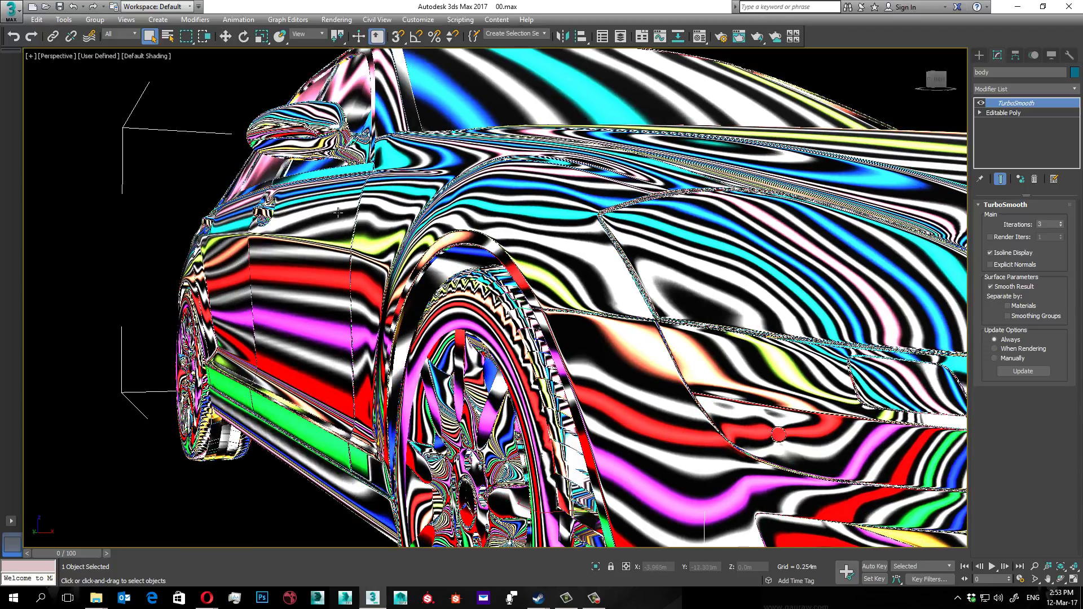
pyautogui.keyDown('alt'); pyautogui.moveTo(517, 232); pyautogui.dragTo(594, 254, button='middle'); pyautogui.keyUp('alt')
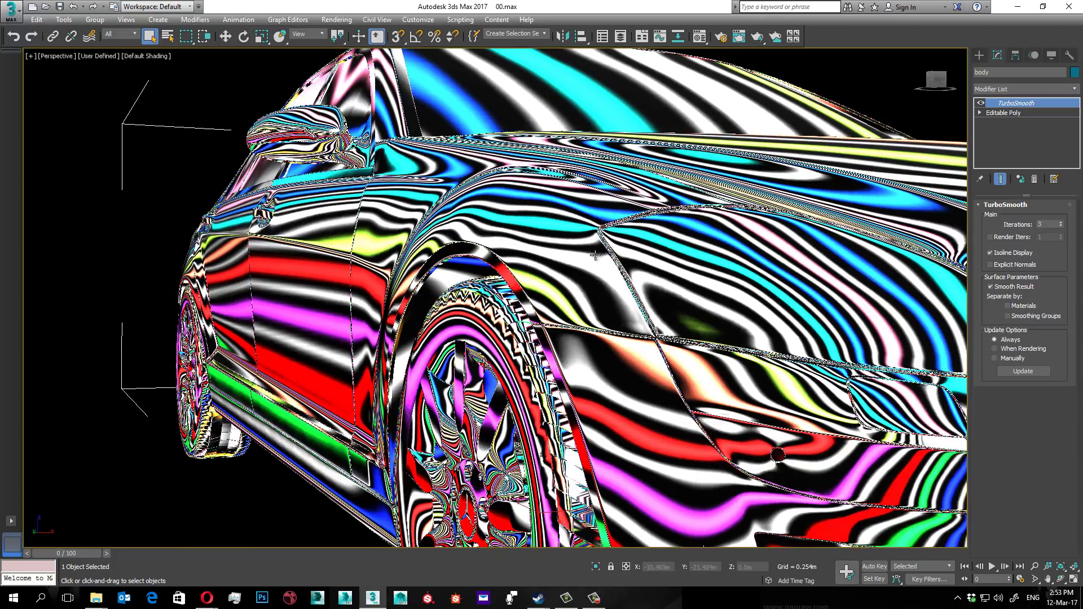
pyautogui.keyDown('alt'); pyautogui.moveTo(517, 224); pyautogui.dragTo(512, 235, button='middle'); pyautogui.keyUp('alt')
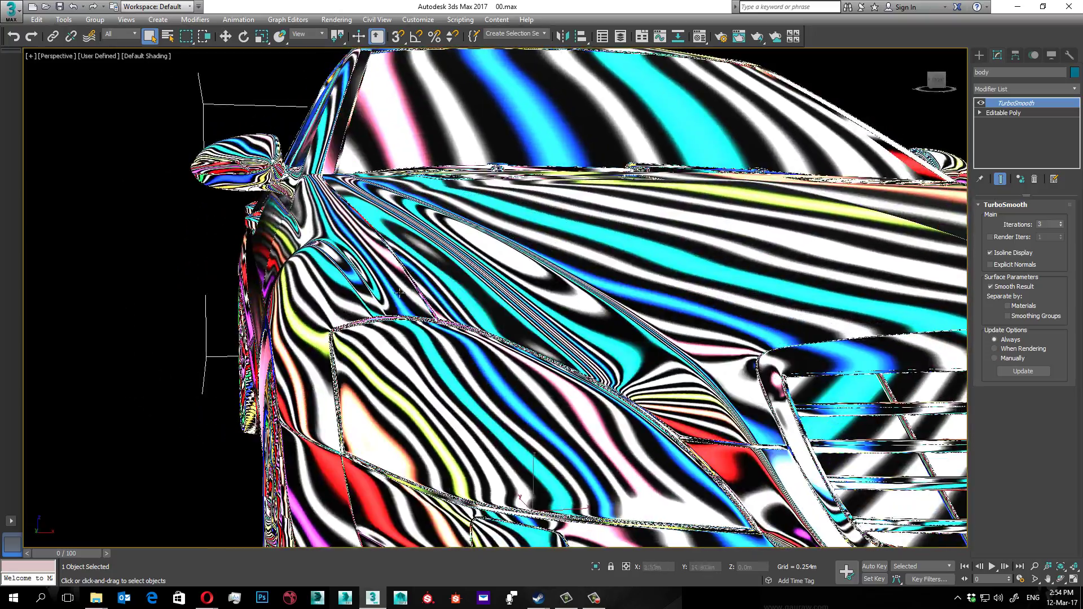
pyautogui.keyDown('alt'); pyautogui.moveTo(399, 291); pyautogui.dragTo(464, 337, button='middle'); pyautogui.keyUp('alt')
pyautogui.moveTo(418, 307)
pyautogui.keyDown('alt'); pyautogui.mouseDown(button='middle')
pyautogui.moveTo(414, 259)
pyautogui.moveTo(466, 241)
pyautogui.mouseUp(button='middle'); pyautogui.keyUp('alt')
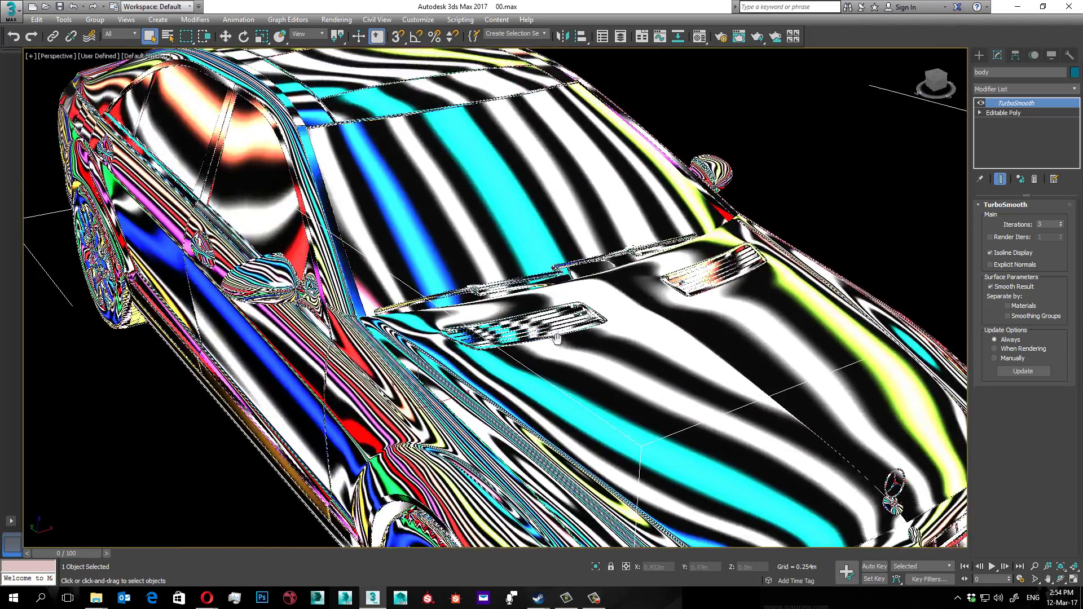
pyautogui.scroll(3, 466, 241)
pyautogui.scroll(-2, 466, 241)
pyautogui.scroll(-4, 467, 242)
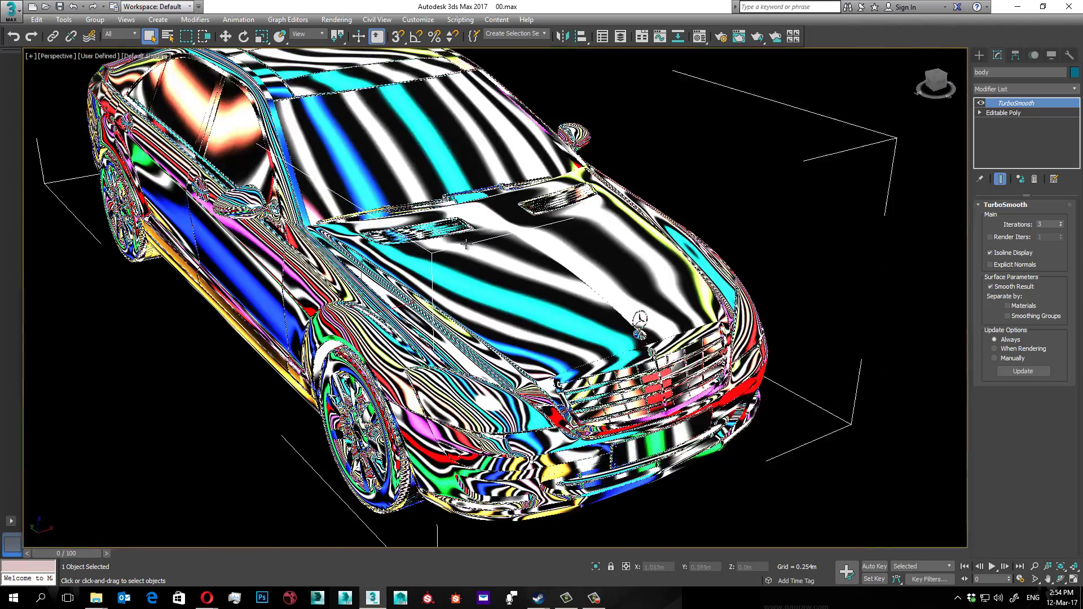
pyautogui.scroll(5, 531, 332)
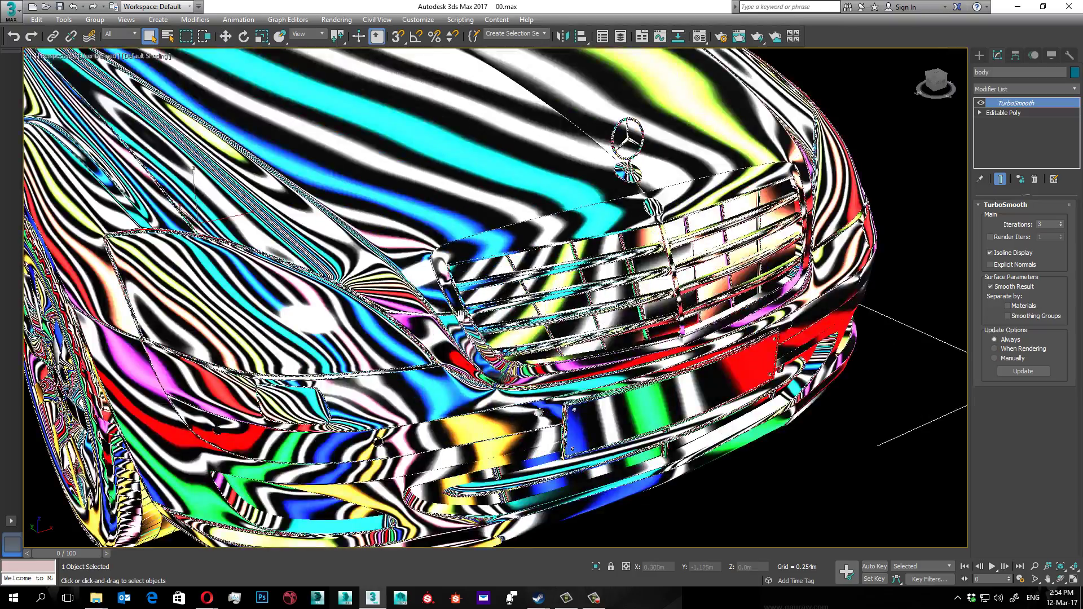
pyautogui.keyDown('alt'); pyautogui.moveTo(531, 332); pyautogui.dragTo(439, 319, button='middle'); pyautogui.keyUp('alt')
pyautogui.scroll(3, 441, 319)
pyautogui.scroll(2, 436, 356)
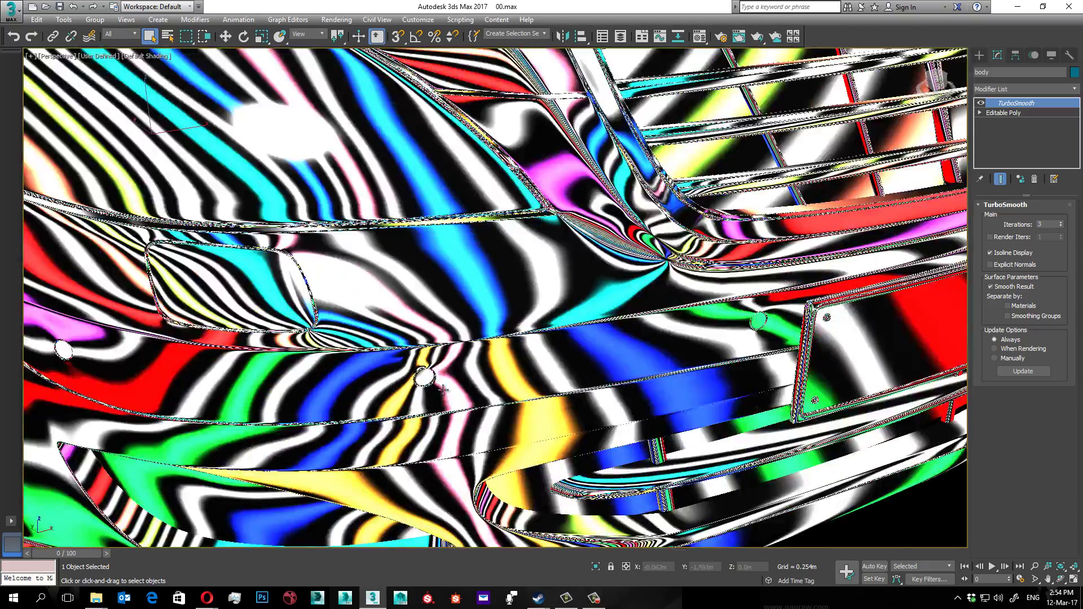
pyautogui.scroll(2, 434, 394)
pyautogui.scroll(-3, 433, 393)
pyautogui.scroll(-1, 434, 394)
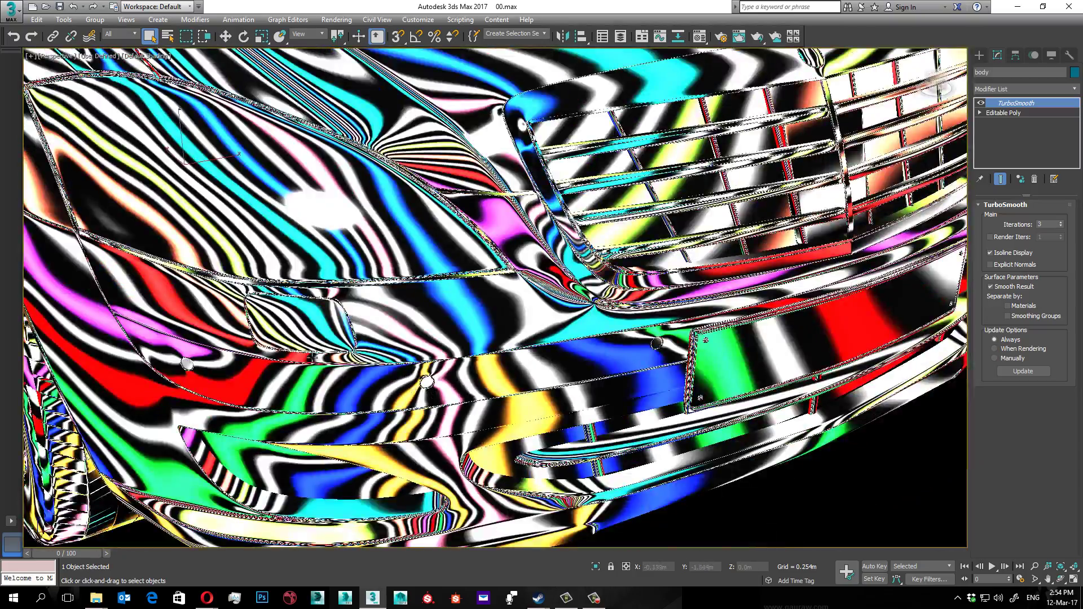
pyautogui.scroll(-2, 684, 294)
pyautogui.keyDown('alt'); pyautogui.moveTo(684, 293); pyautogui.dragTo(332, 297, button='middle'); pyautogui.keyUp('alt')
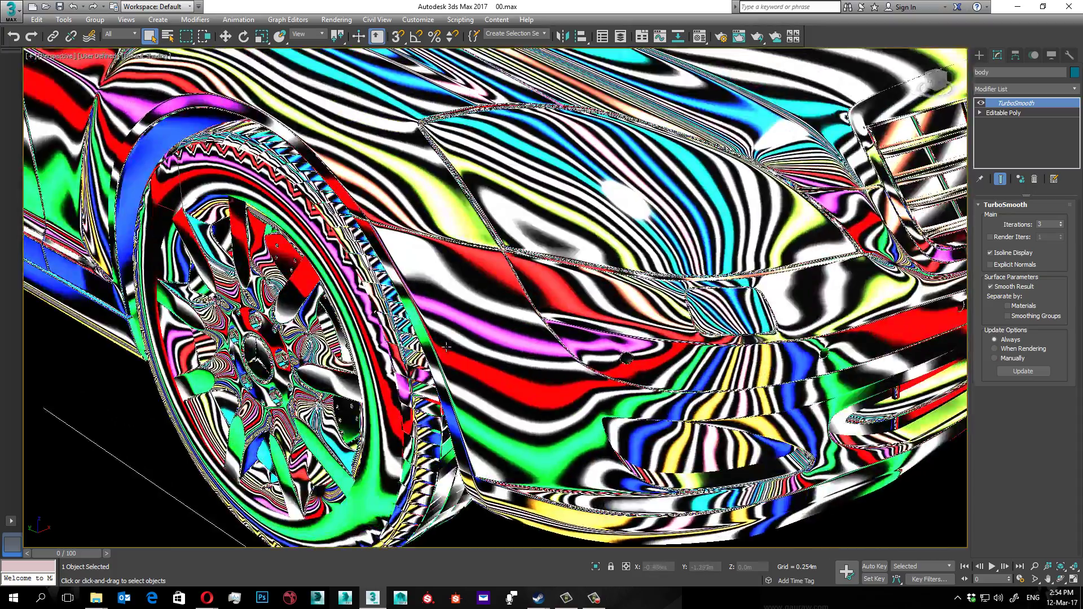
pyautogui.scroll(-5, 332, 297)
pyautogui.scroll(-3, 314, 293)
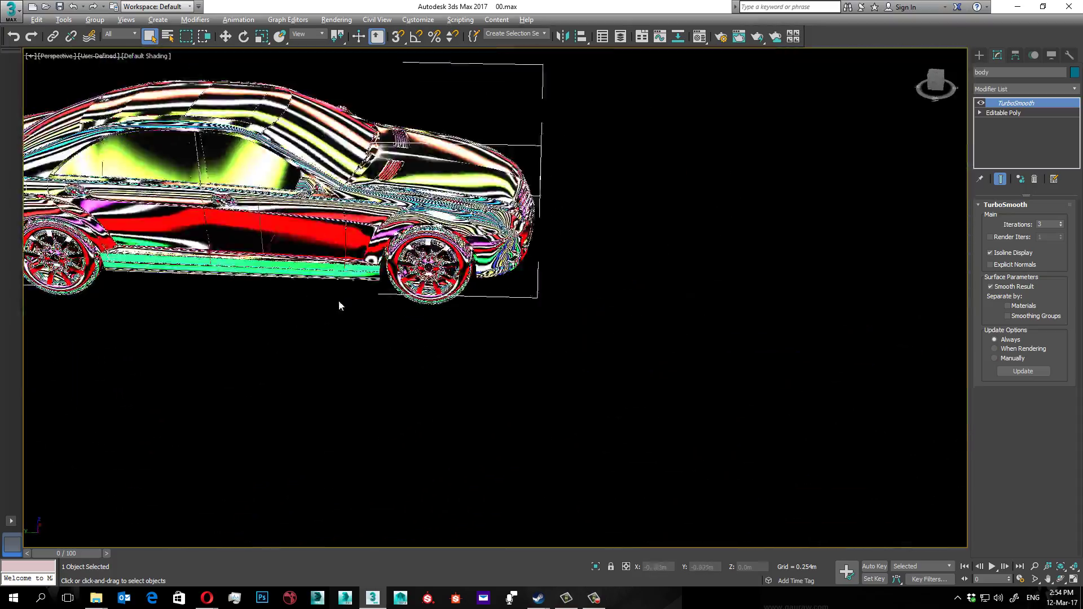
pyautogui.scroll(-1, 339, 300)
pyautogui.press('z')
pyautogui.scroll(1, 349, 303)
pyautogui.scroll(3, 364, 301)
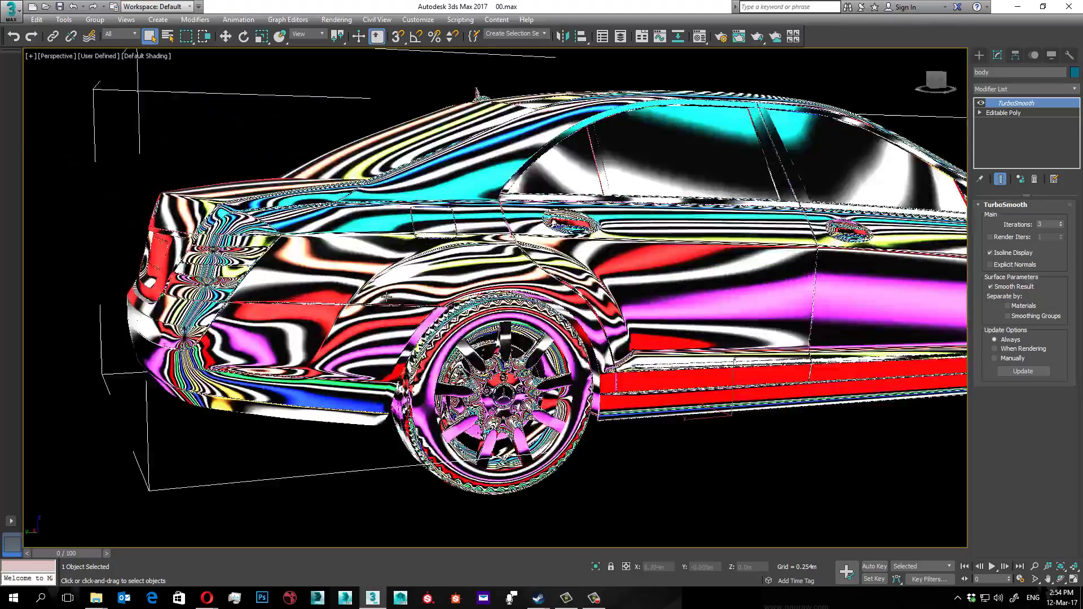
pyautogui.scroll(2, 381, 298)
pyautogui.scroll(2, 395, 297)
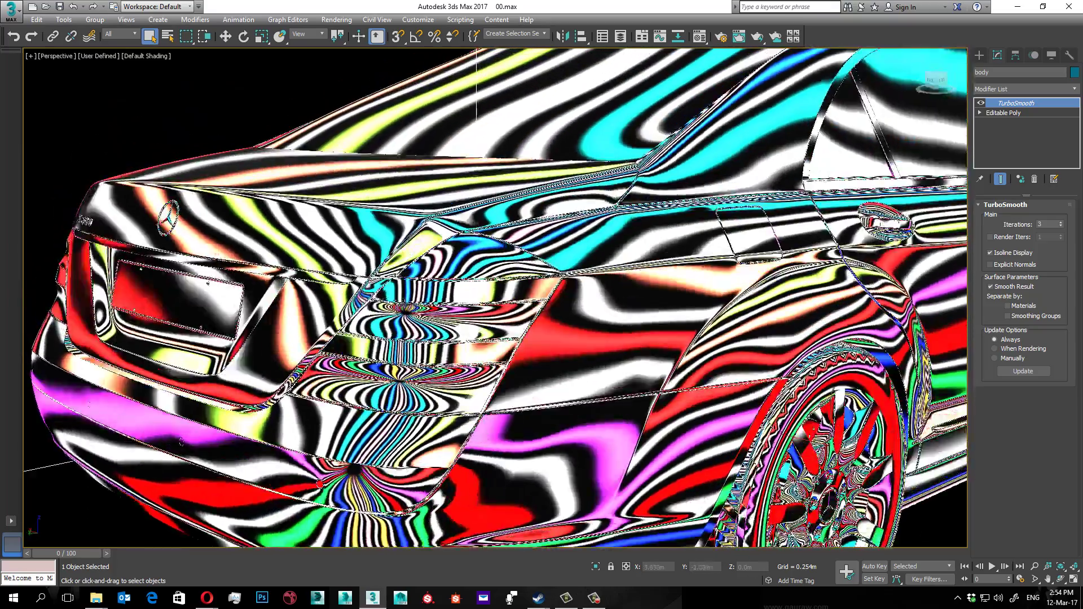
pyautogui.keyDown('alt'); pyautogui.moveTo(396, 296); pyautogui.dragTo(398, 381, button='middle'); pyautogui.keyUp('alt')
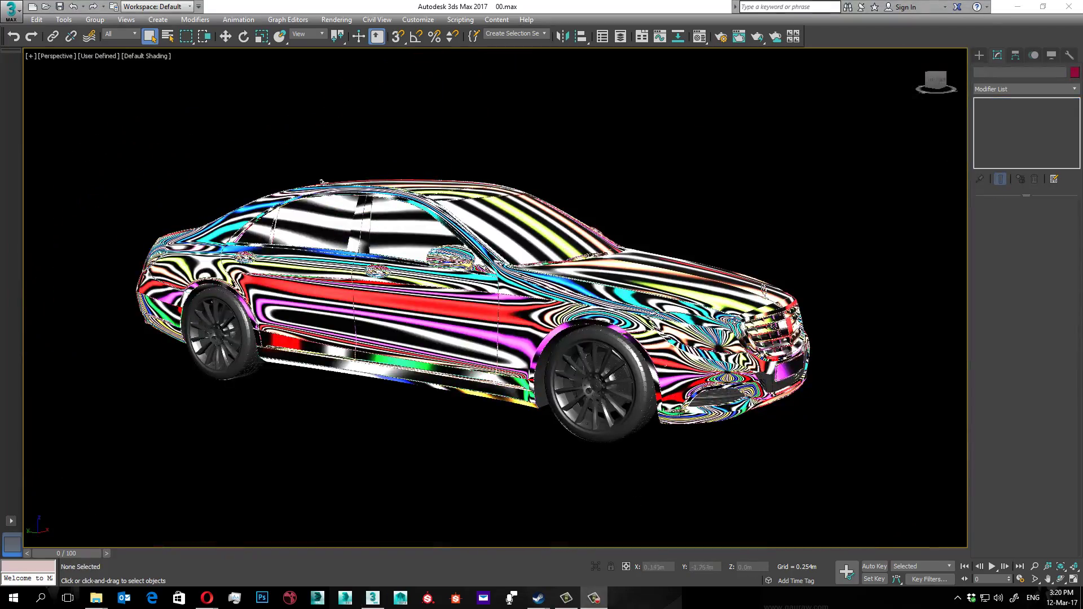
pyautogui.keyDown('alt'); pyautogui.moveTo(834, 457); pyautogui.dragTo(851, 465, button='middle'); pyautogui.keyUp('alt')
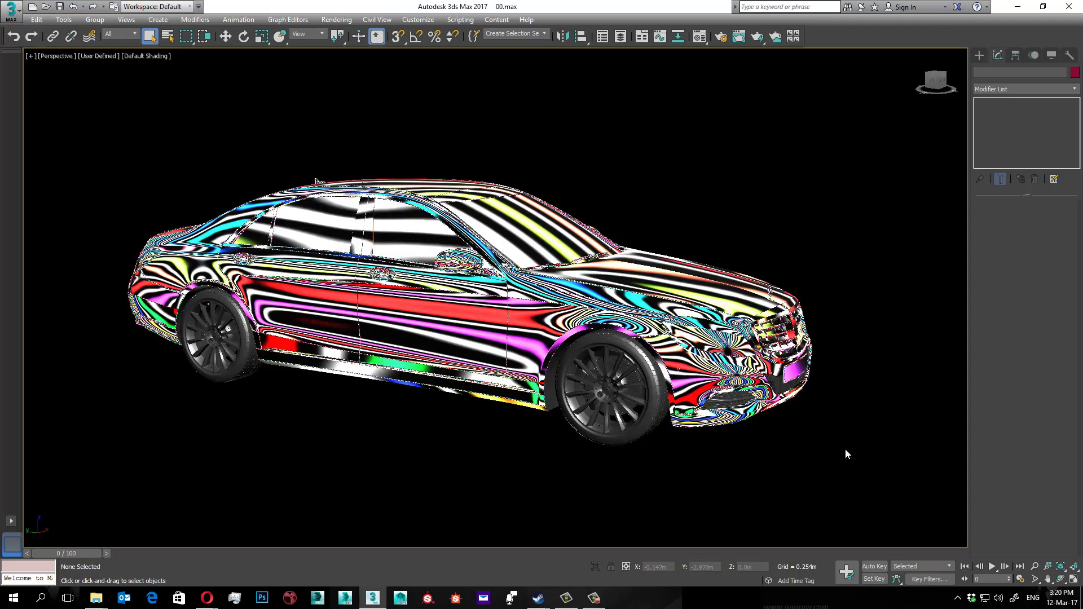
pyautogui.scroll(1, 846, 455)
pyautogui.scroll(2, 839, 449)
pyautogui.scroll(2, 497, 379)
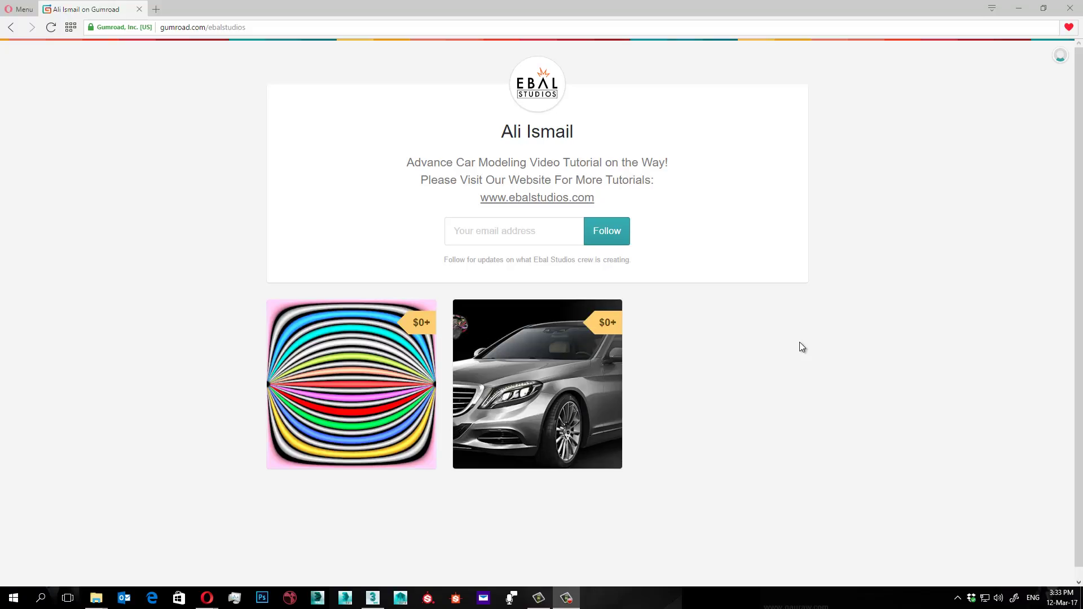
pyautogui.scroll(-1, 801, 319)
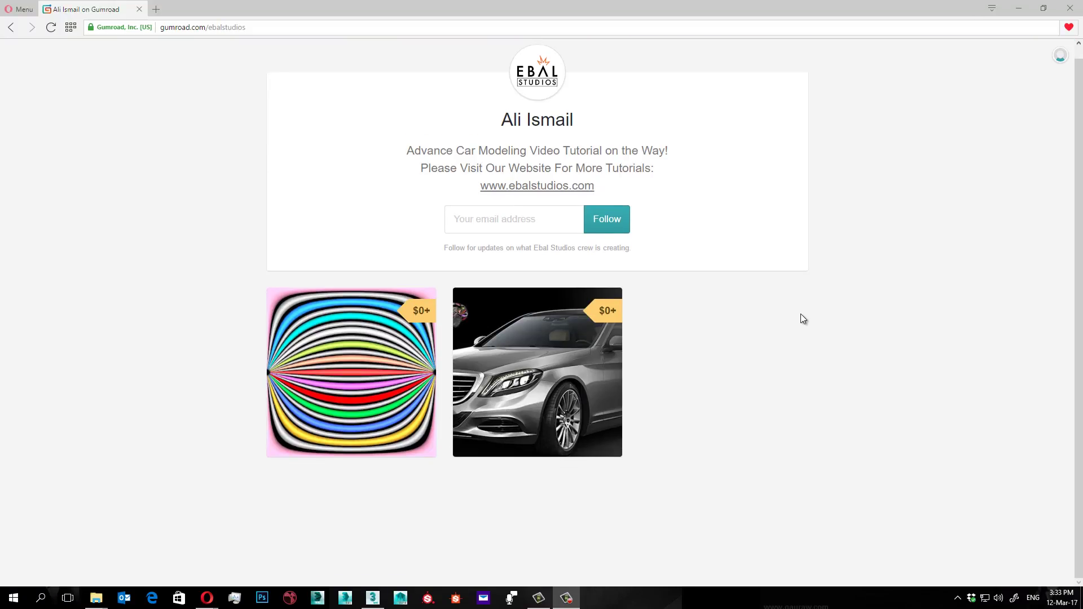
# - Open the Flow Check HDRI product page on Gumroad, then draw a sphere at the scene centre
pyautogui.click(392, 332)
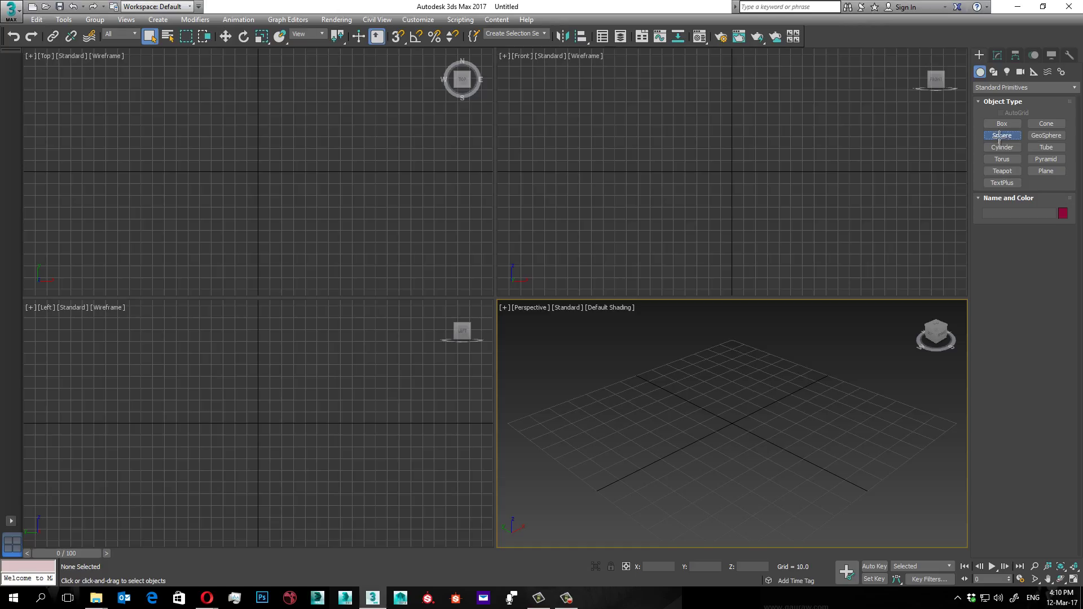
pyautogui.click(1003, 135)
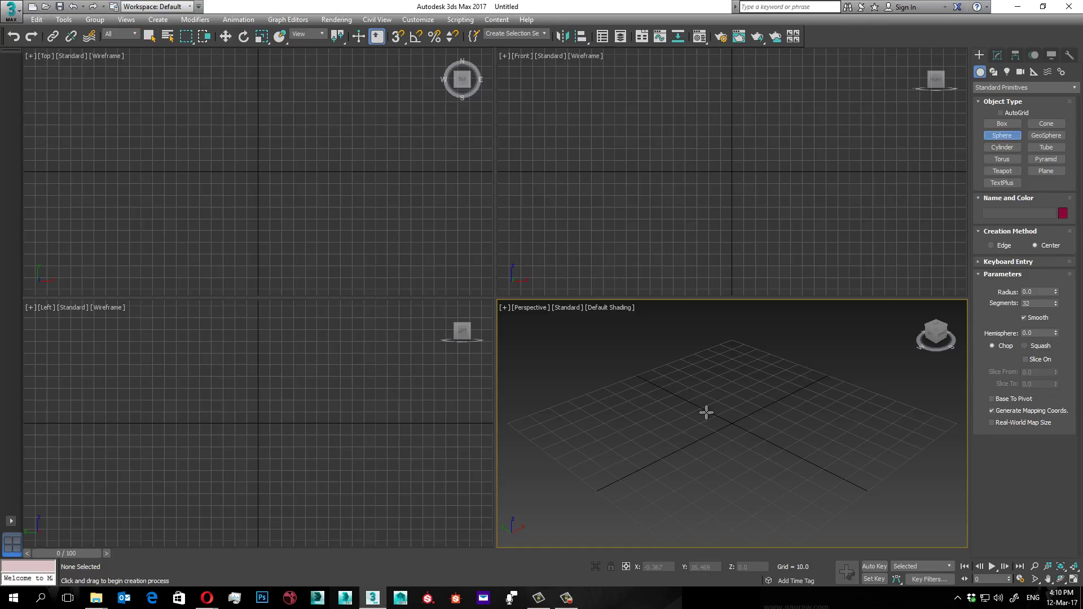
pyautogui.moveTo(723, 431)
pyautogui.mouseDown()
pyautogui.moveTo(729, 460)
pyautogui.moveTo(754, 429)
pyautogui.mouseUp()
pyautogui.rightClick(754, 429)
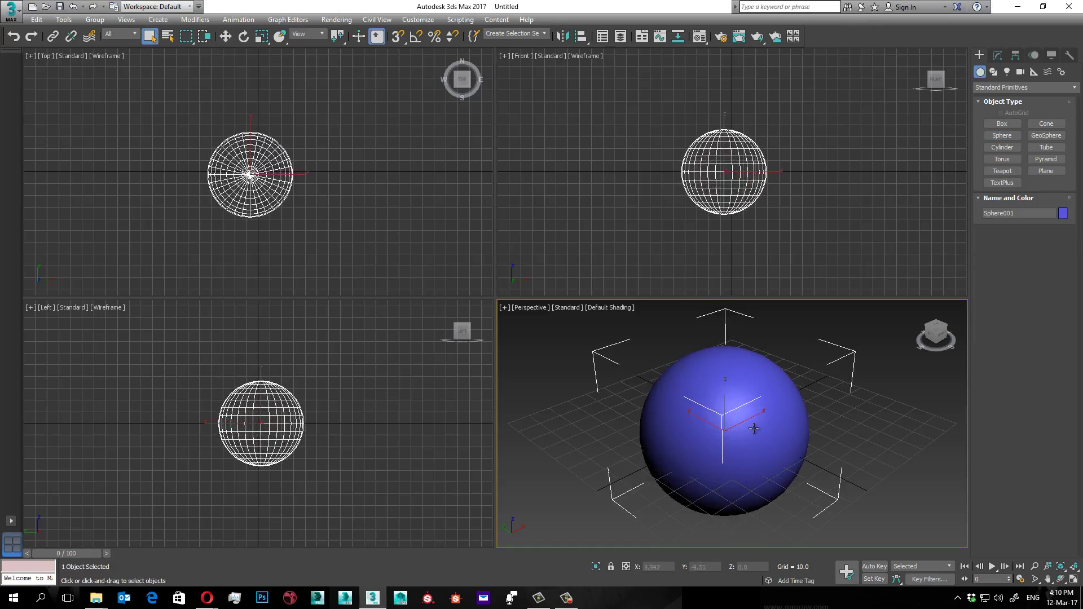
# - Set the Render Setup renderer to NVIDIA mental ray and close the dialog
pyautogui.click(726, 39)
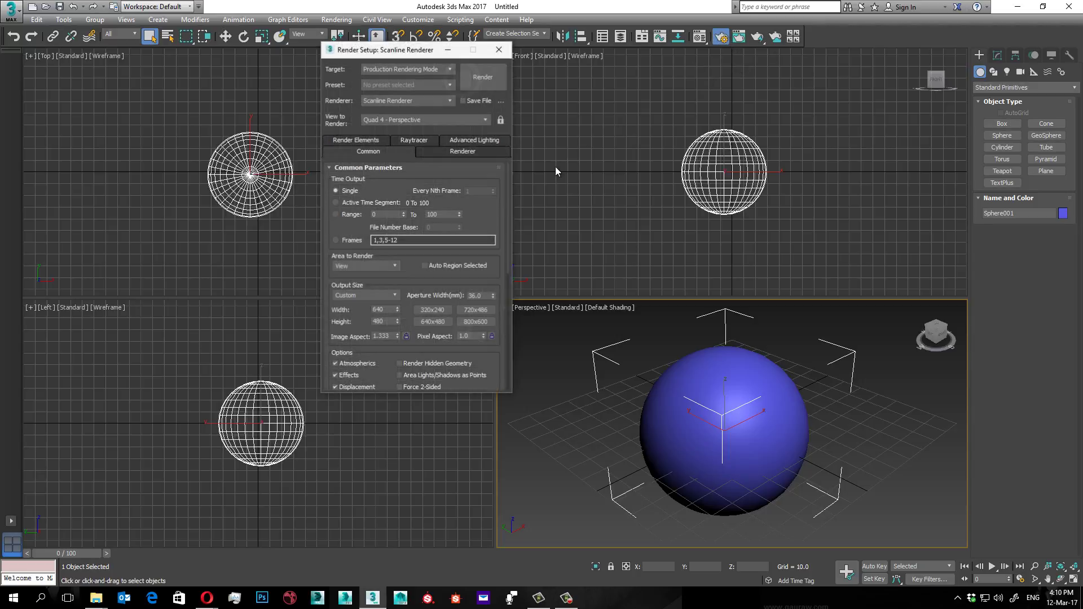
pyautogui.click(450, 101)
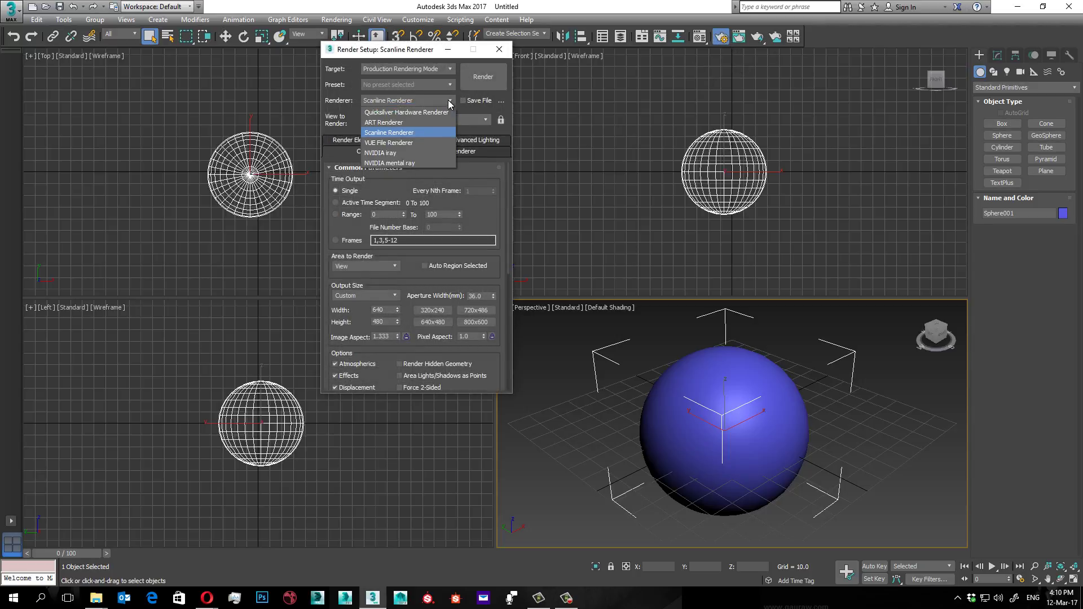
pyautogui.click(396, 163)
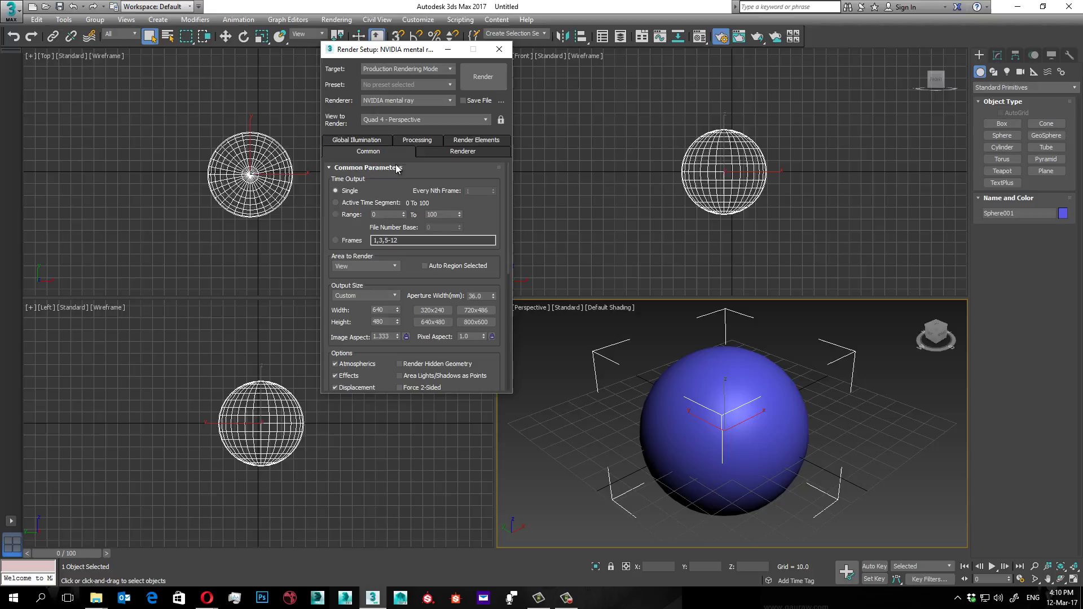
pyautogui.click(499, 49)
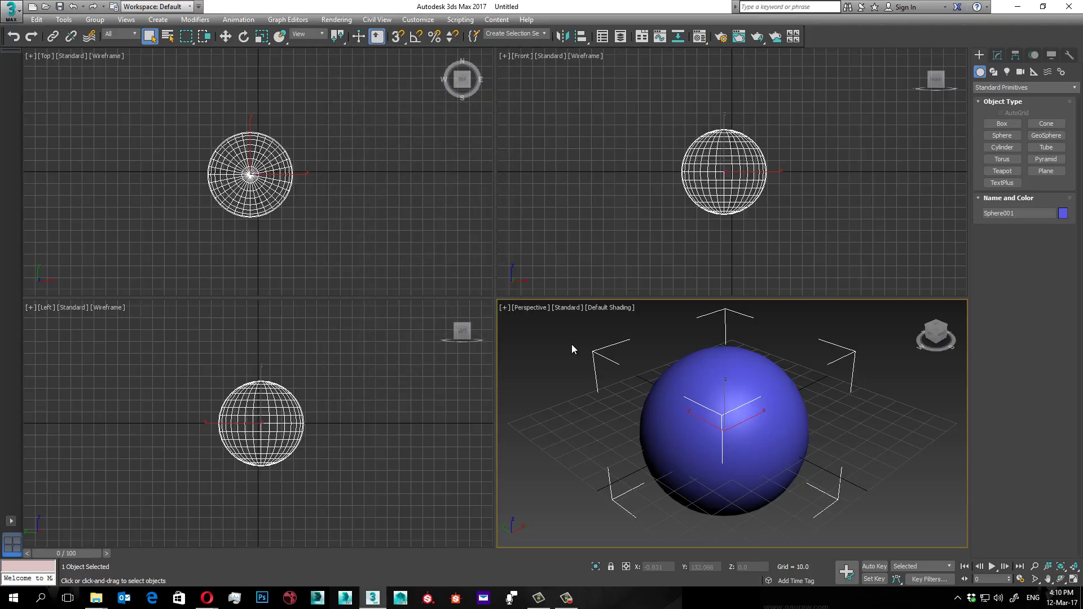
# - Assign a Bitmap environment map loaded from FlowCheck.hdr, accepting the HDRI load settings
pyautogui.press('8')
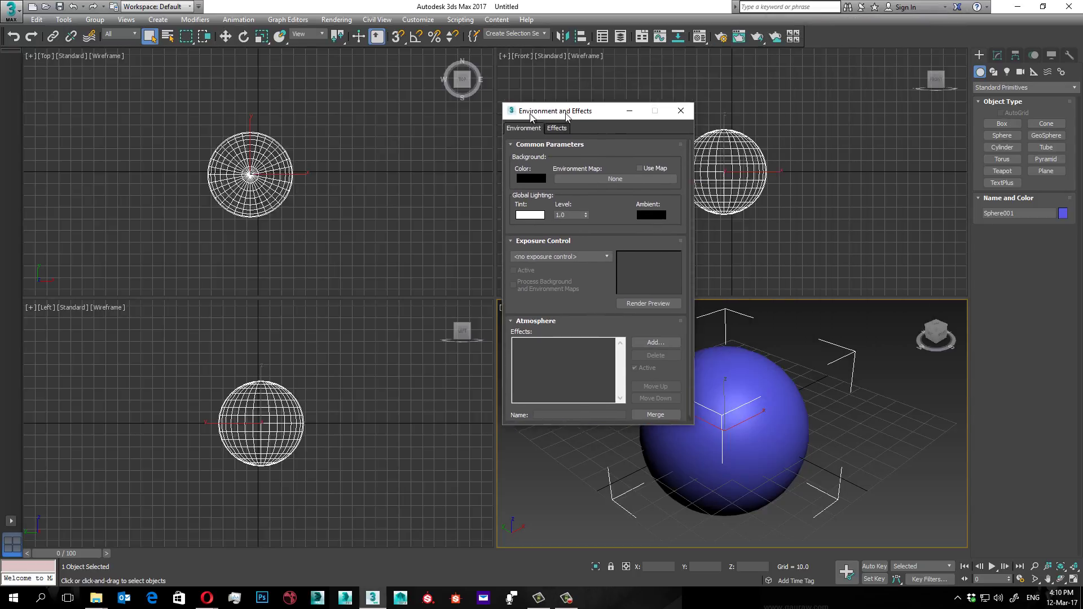
pyautogui.moveTo(834, 31); pyautogui.dragTo(472, 118)
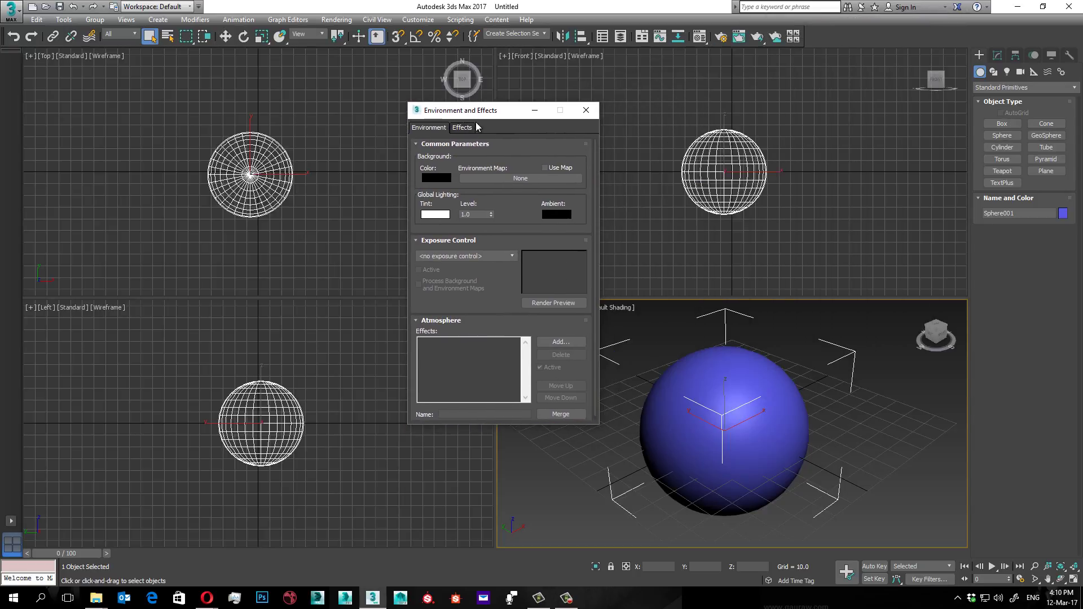
pyautogui.click(537, 178)
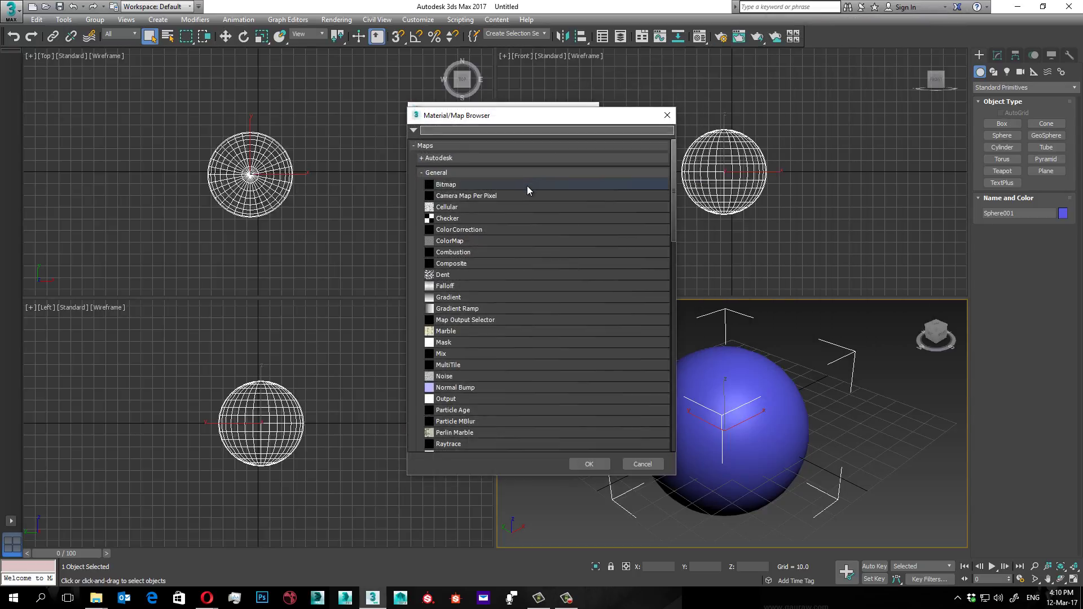
pyautogui.doubleClick(527, 185)
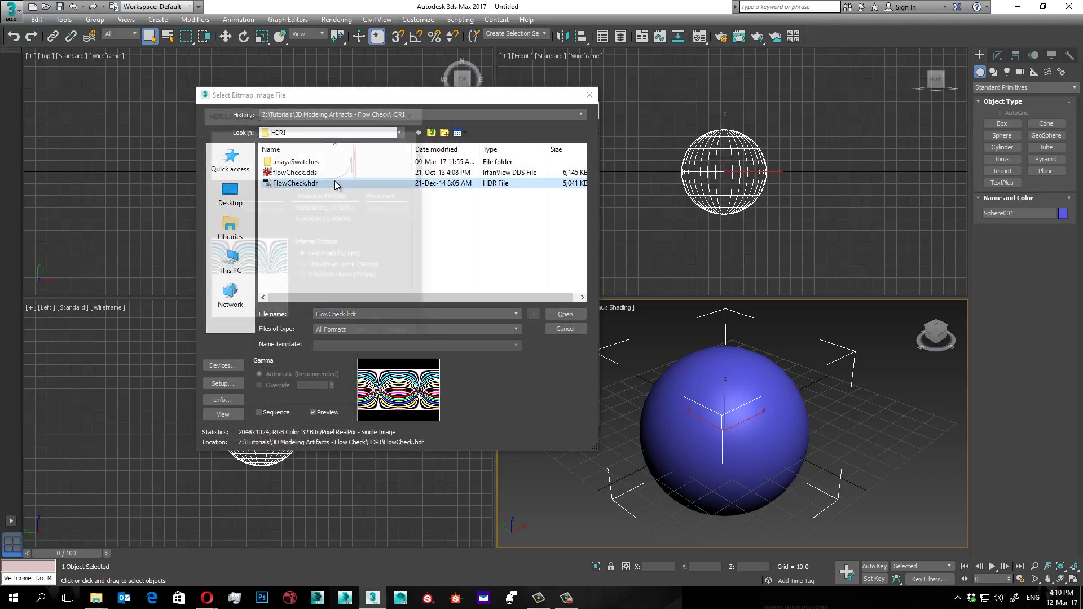
pyautogui.doubleClick(335, 183)
pyautogui.click(354, 337)
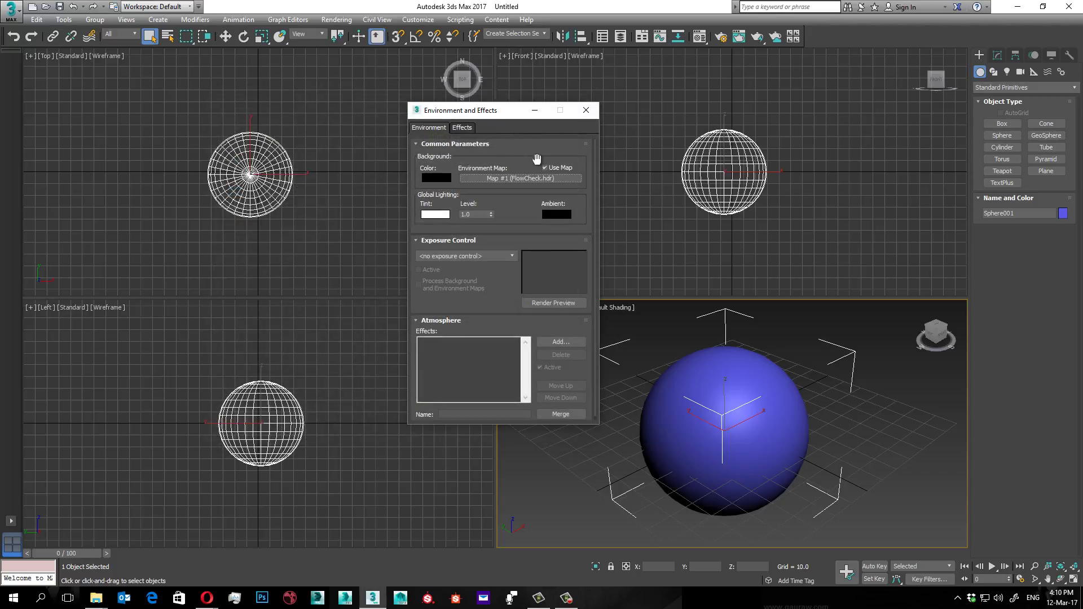
pyautogui.click(589, 113)
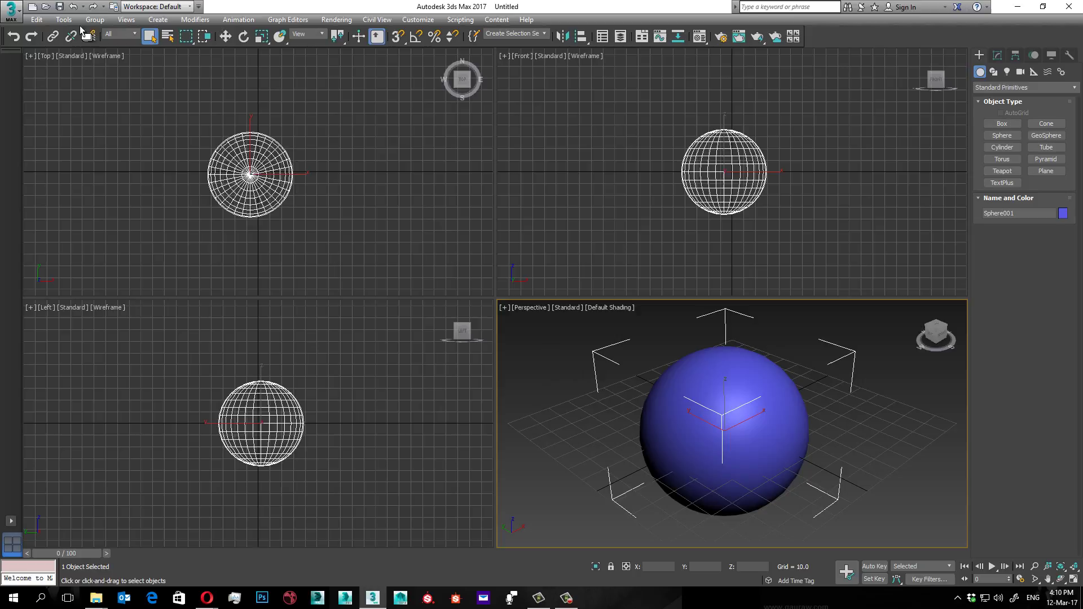
# - Show the environment background in the perspective view and open the material type browser
pyautogui.click(126, 20)
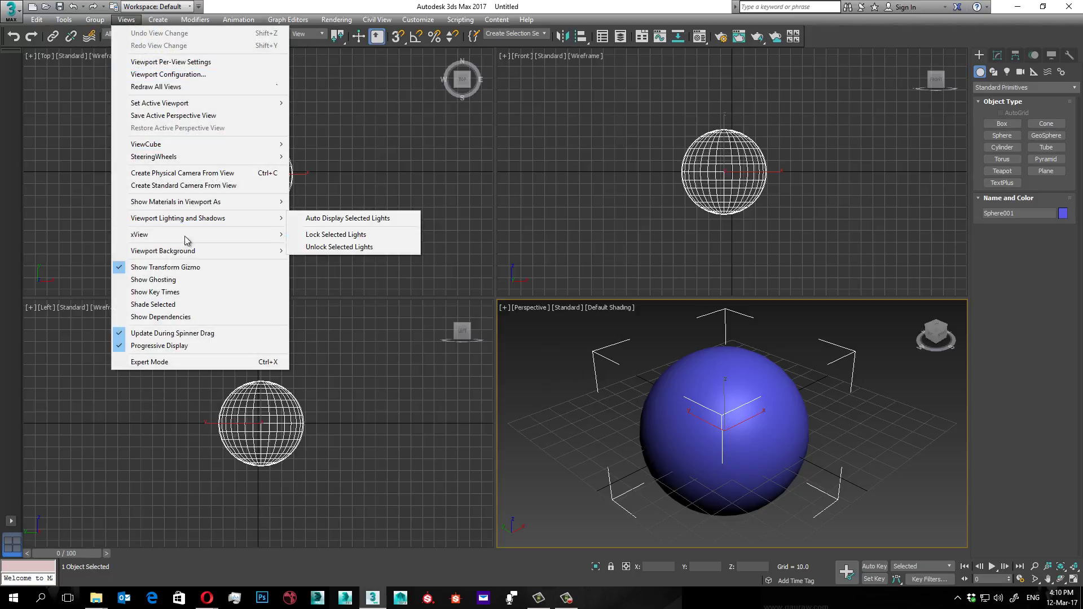
pyautogui.moveTo(162, 251)
pyautogui.click(331, 280)
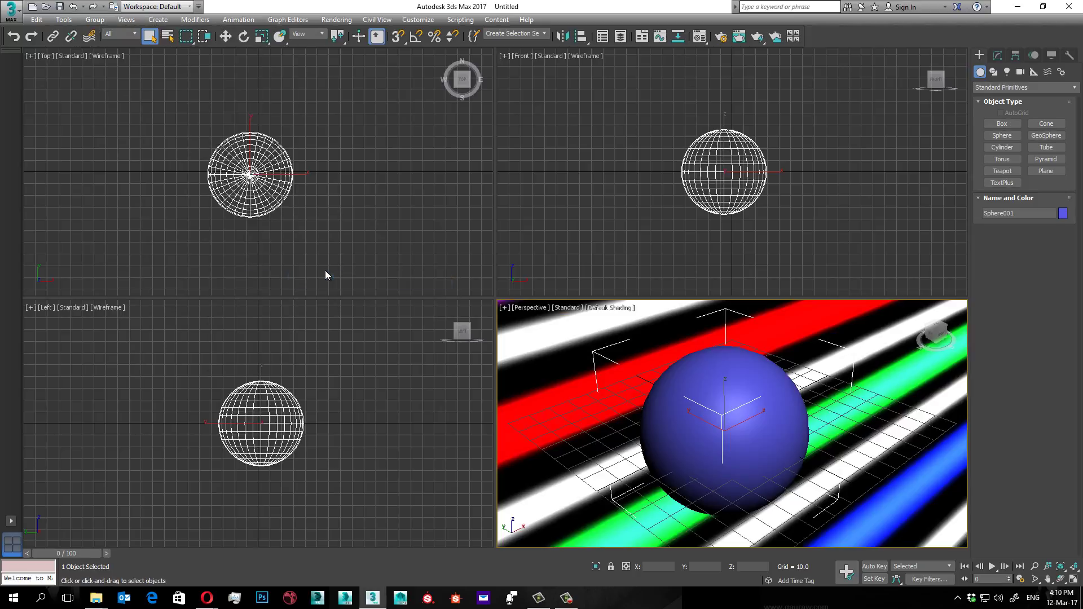
pyautogui.click(615, 353)
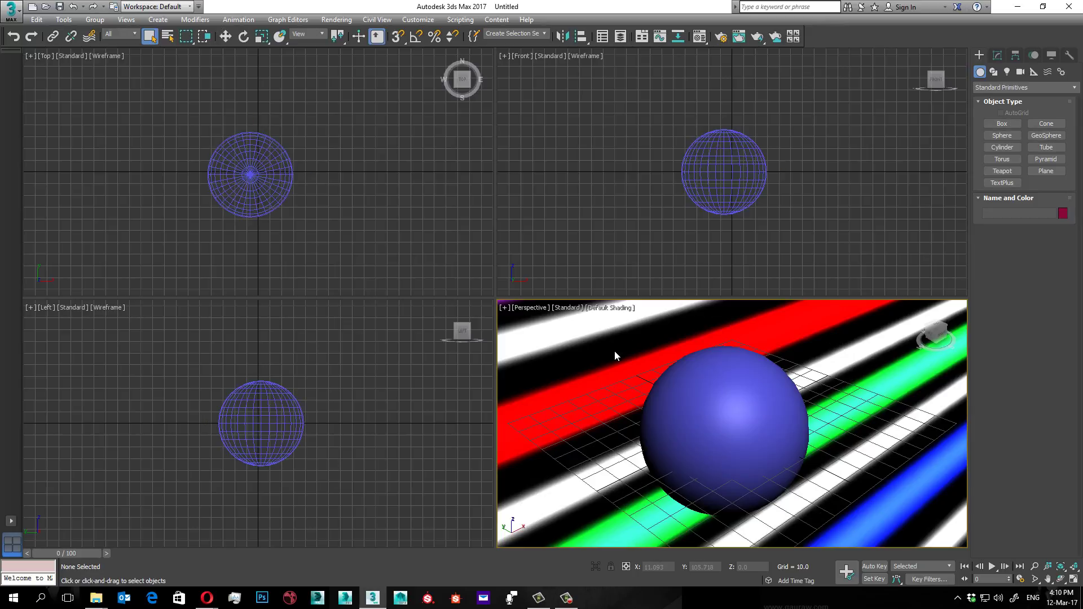
pyautogui.press('m')
pyautogui.click(495, 229)
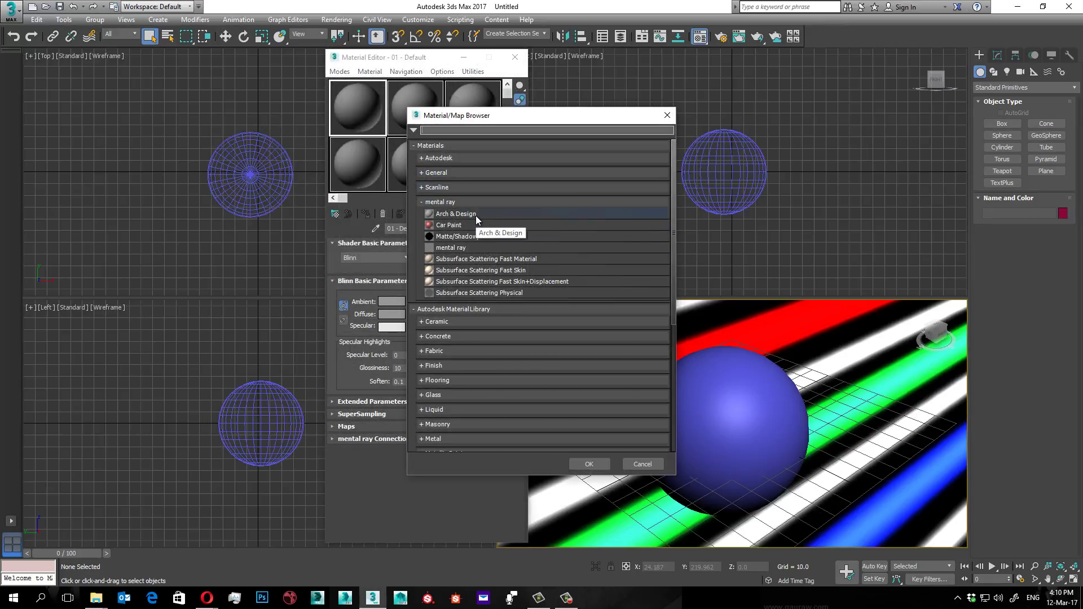
# - Assign the sphere a mental ray Arch & Design material using the Chrome template
pyautogui.doubleClick(476, 216)
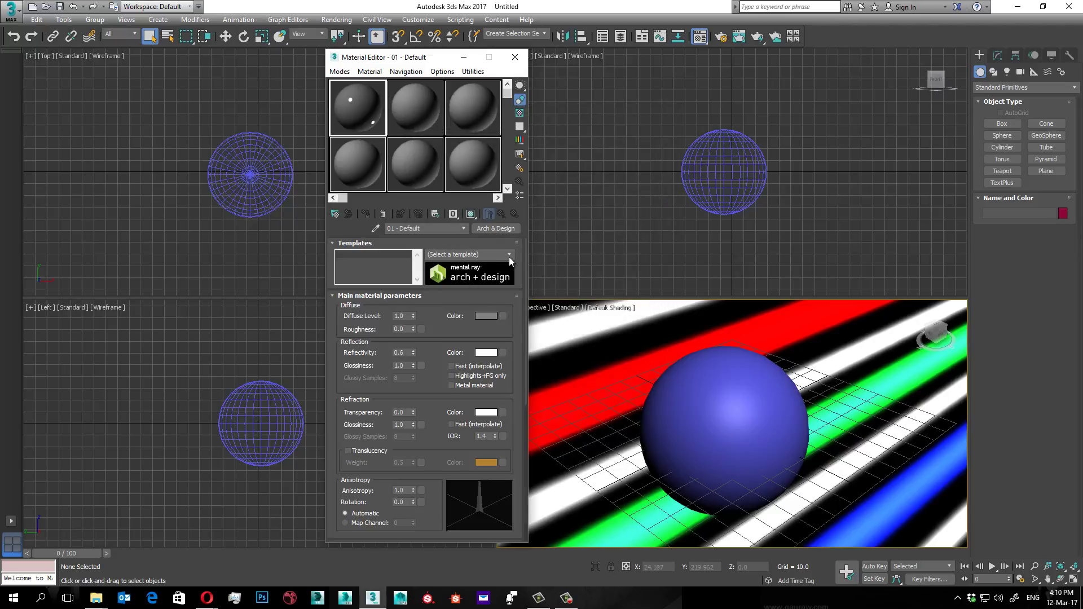
pyautogui.click(509, 255)
pyautogui.click(448, 451)
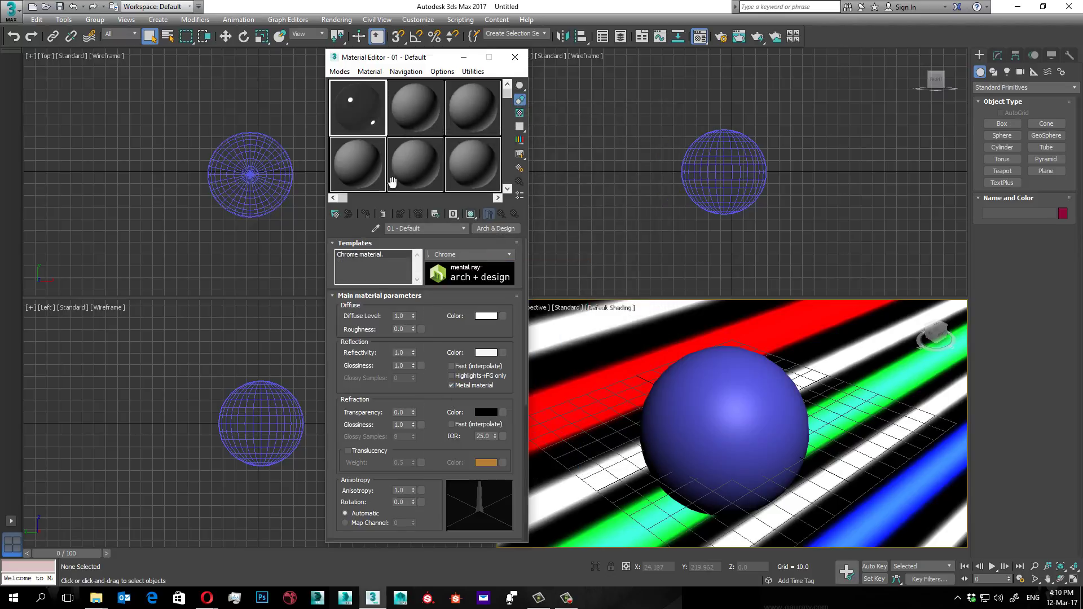
pyautogui.moveTo(359, 109); pyautogui.dragTo(718, 400)
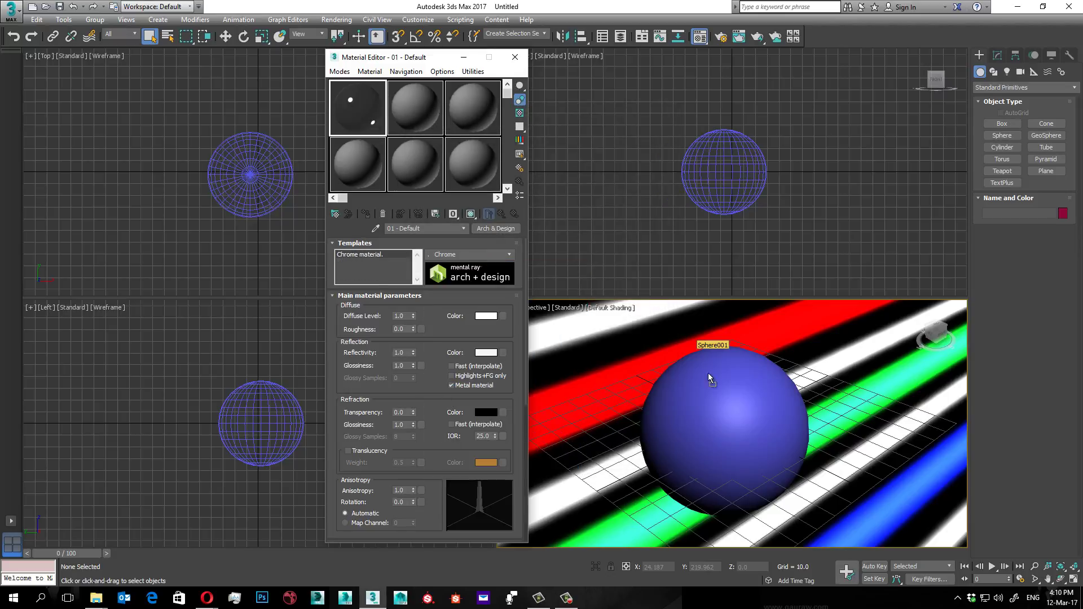
pyautogui.click(515, 57)
pyautogui.click(126, 19)
pyautogui.moveTo(176, 201)
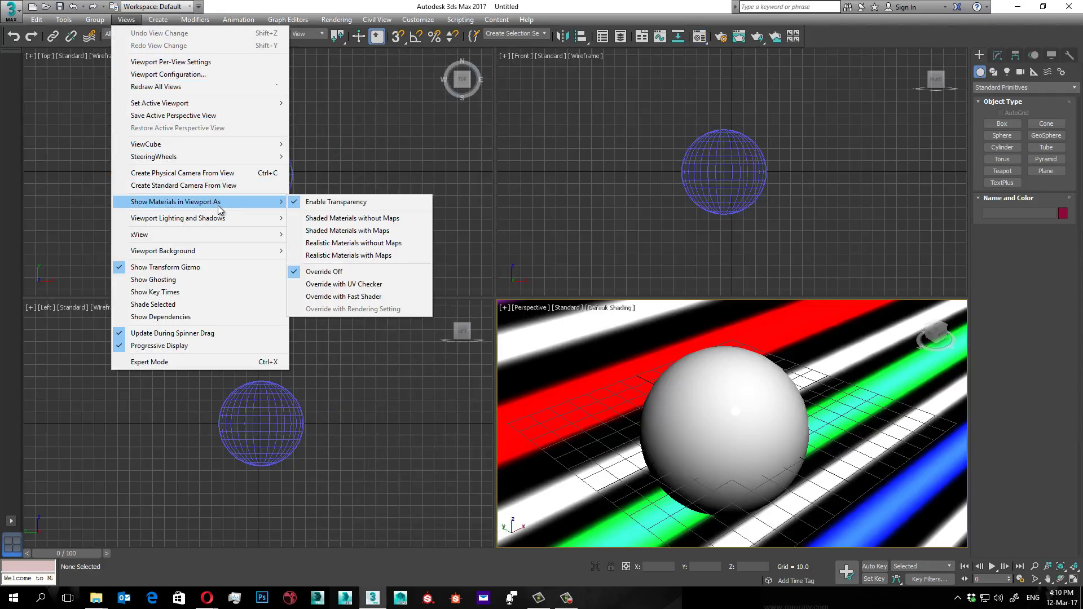
# - Show realistic materials with maps, maximize the perspective view with Alt+W, and orbit the sphere
pyautogui.click(375, 256)
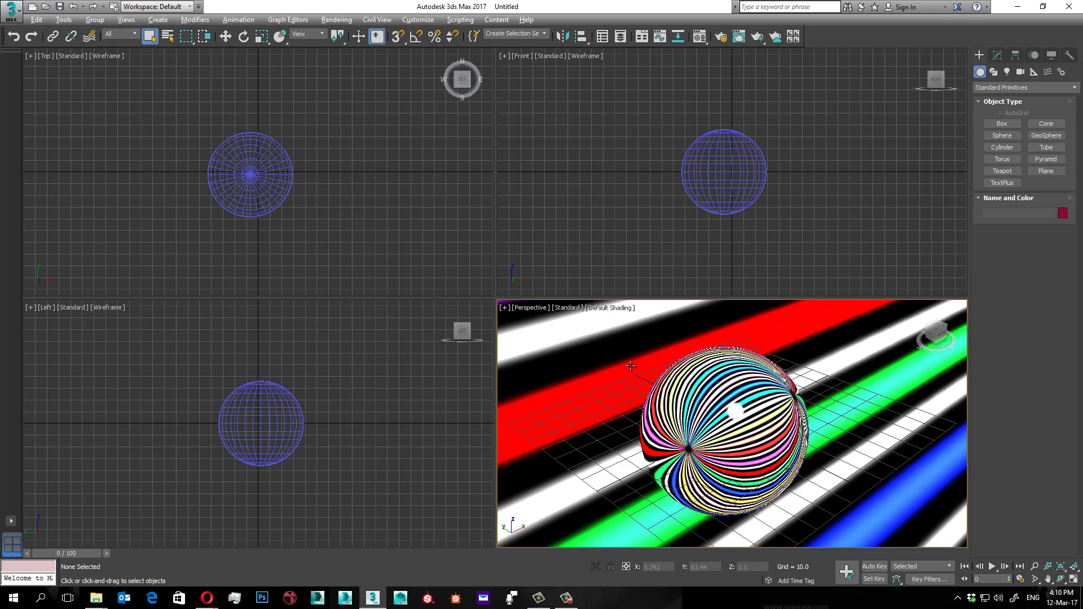
pyautogui.hotkey('alt', 'w')
pyautogui.moveTo(629, 365)
pyautogui.keyDown('alt'); pyautogui.mouseDown(button='middle')
pyautogui.moveTo(610, 342)
pyautogui.moveTo(700, 352)
pyautogui.mouseUp(button='middle'); pyautogui.keyUp('alt')
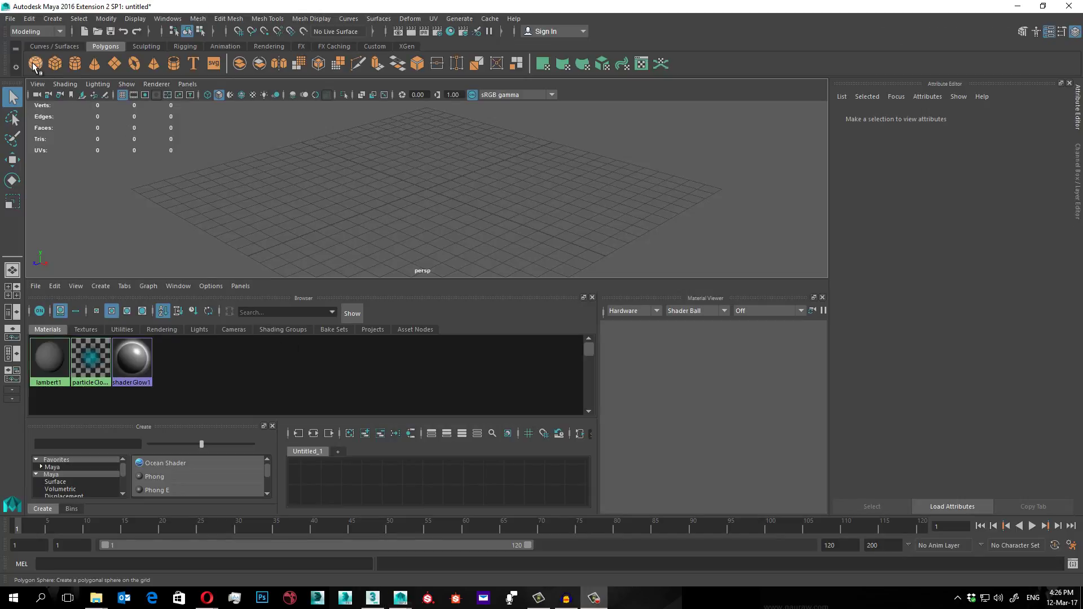
# - Create a polygon sphere and a new Phong material with its colour set to black
pyautogui.click(35, 68)
pyautogui.click(479, 187)
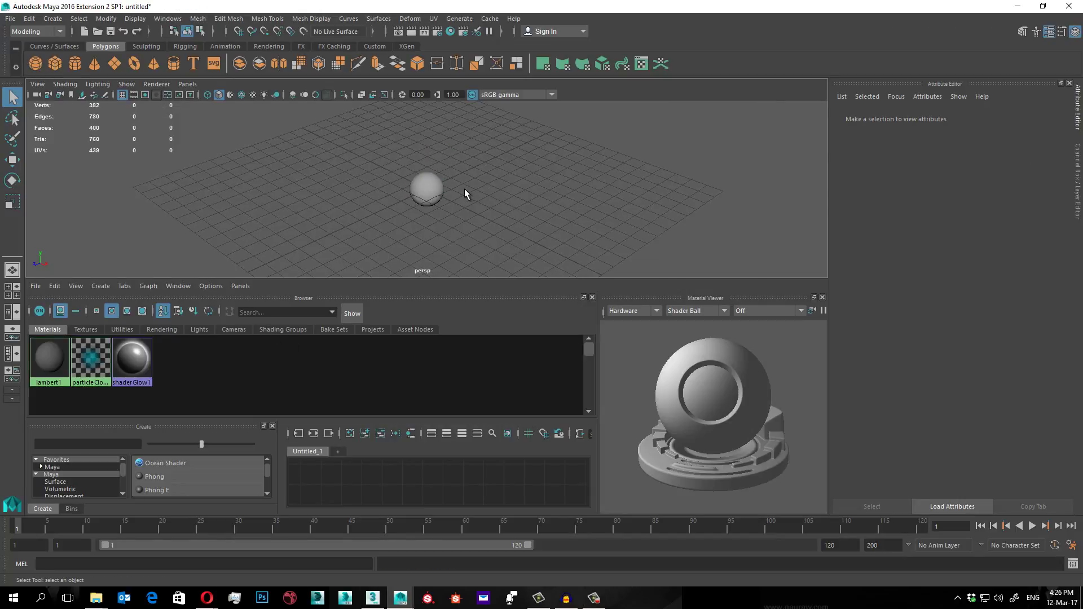
pyautogui.scroll(5, 465, 195)
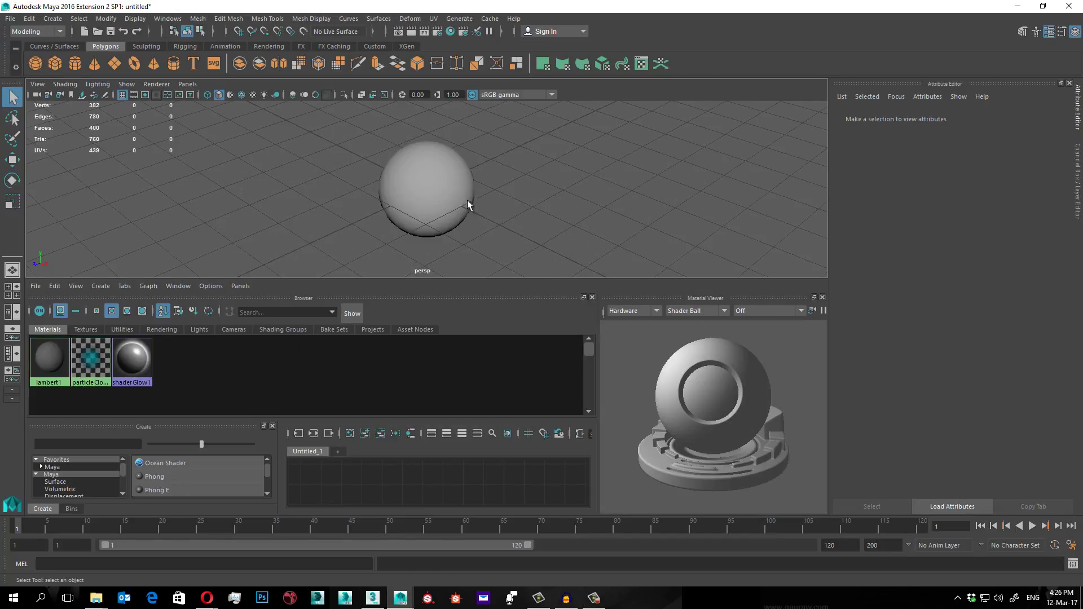
pyautogui.click(153, 479)
pyautogui.scroll(1, 968, 274)
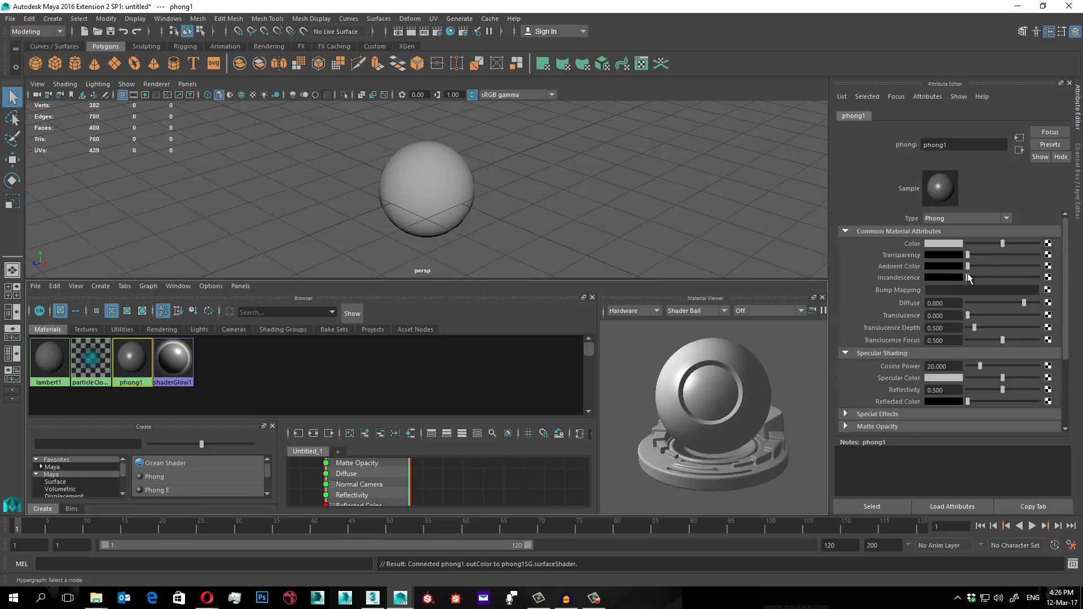
pyautogui.moveTo(1003, 244); pyautogui.dragTo(959, 248)
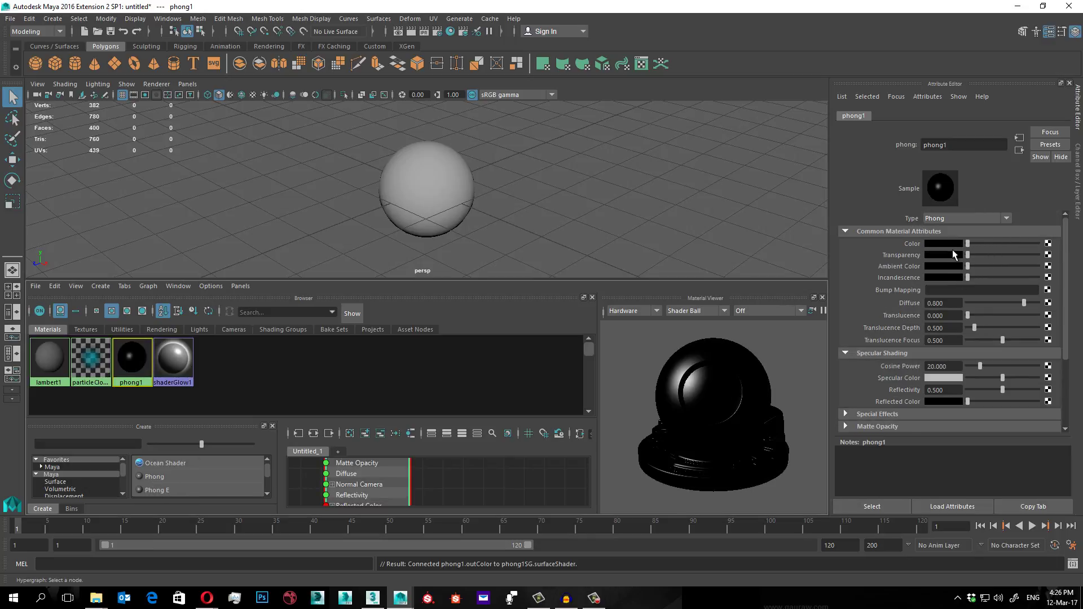
pyautogui.scroll(-1, 973, 301)
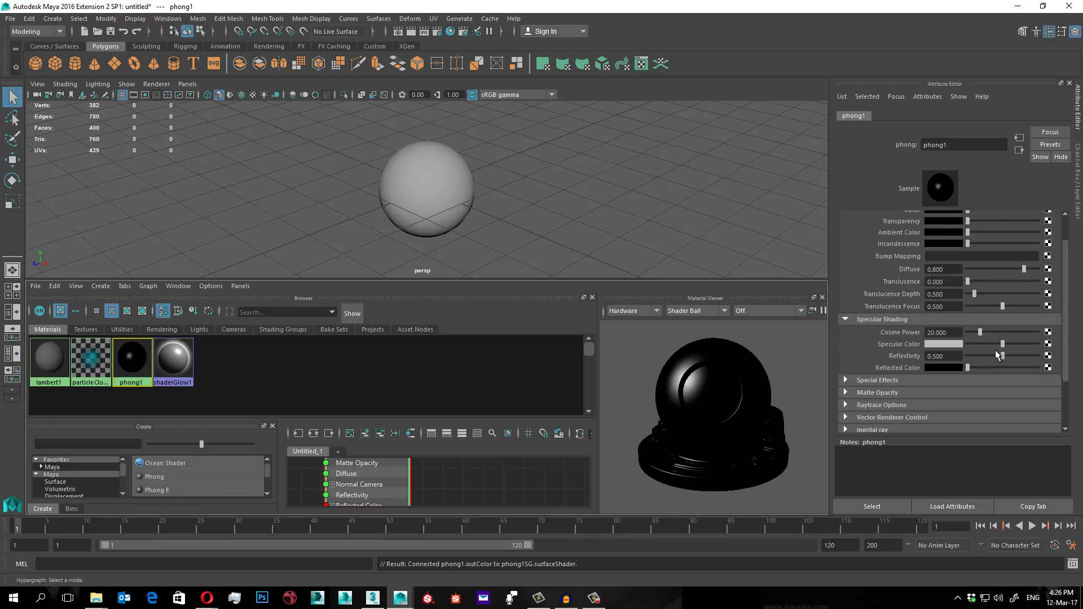
# - Connect an Env Sphere environment texture to phong1's Reflected Color
pyautogui.click(1048, 370)
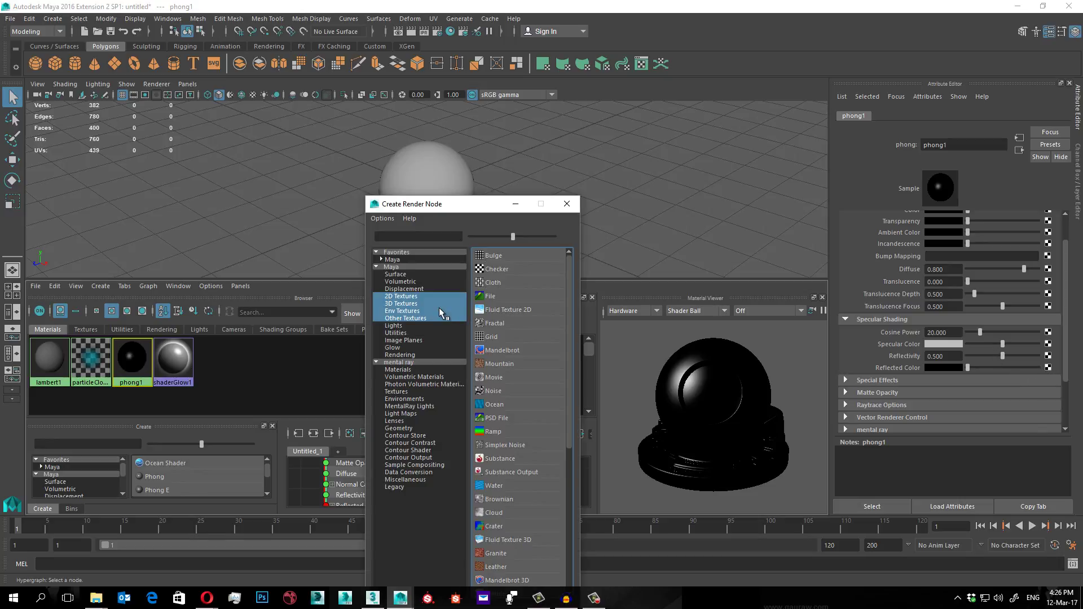
pyautogui.click(411, 312)
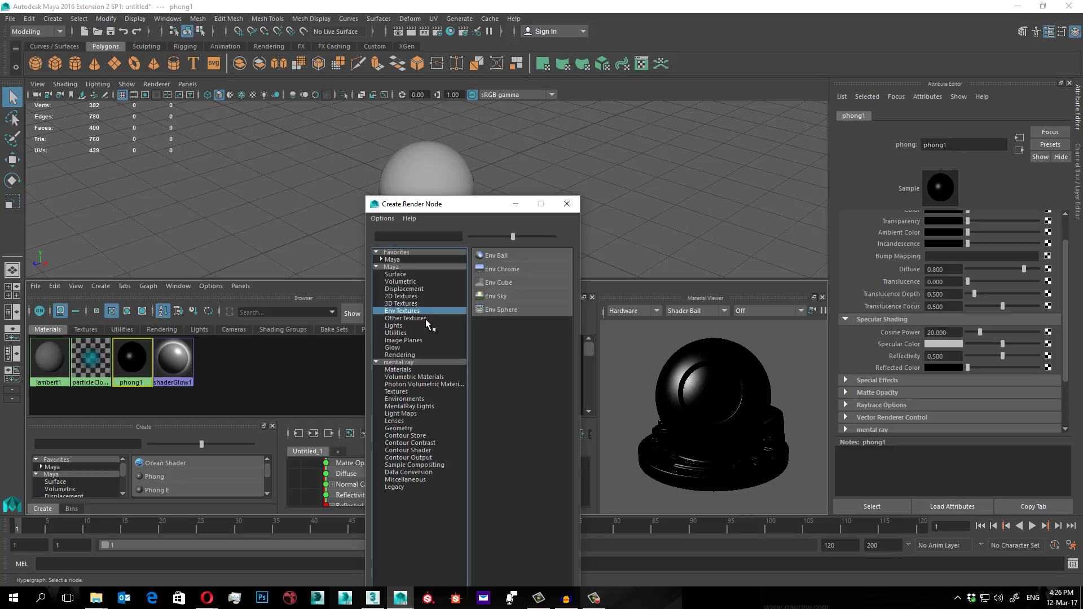
pyautogui.click(506, 310)
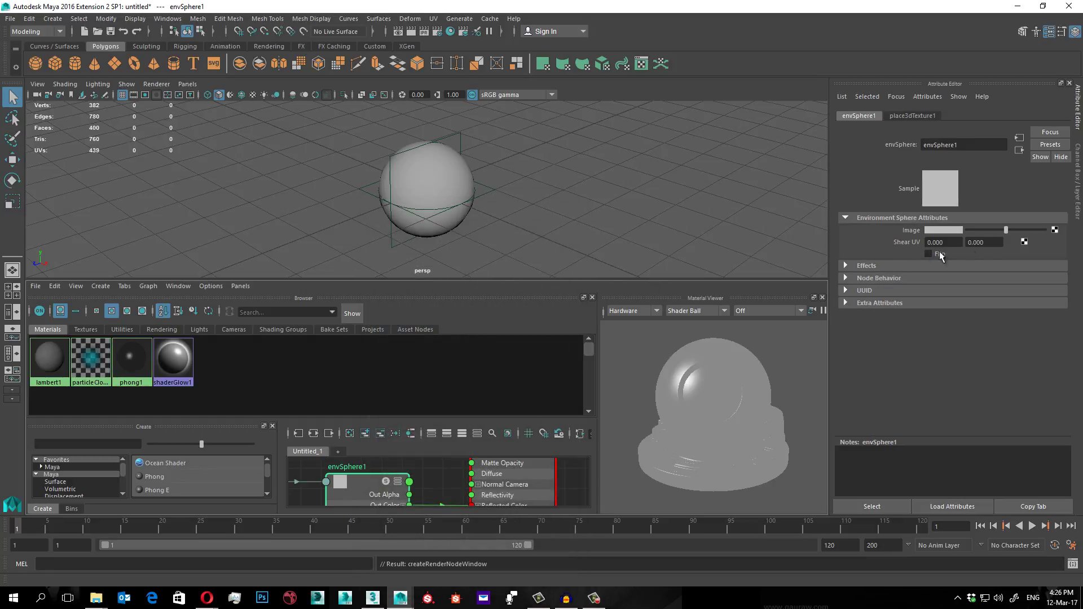
# - Use FlowCheck.hdr as the Env Sphere's image file and apply phong1 to the sphere
pyautogui.click(1055, 231)
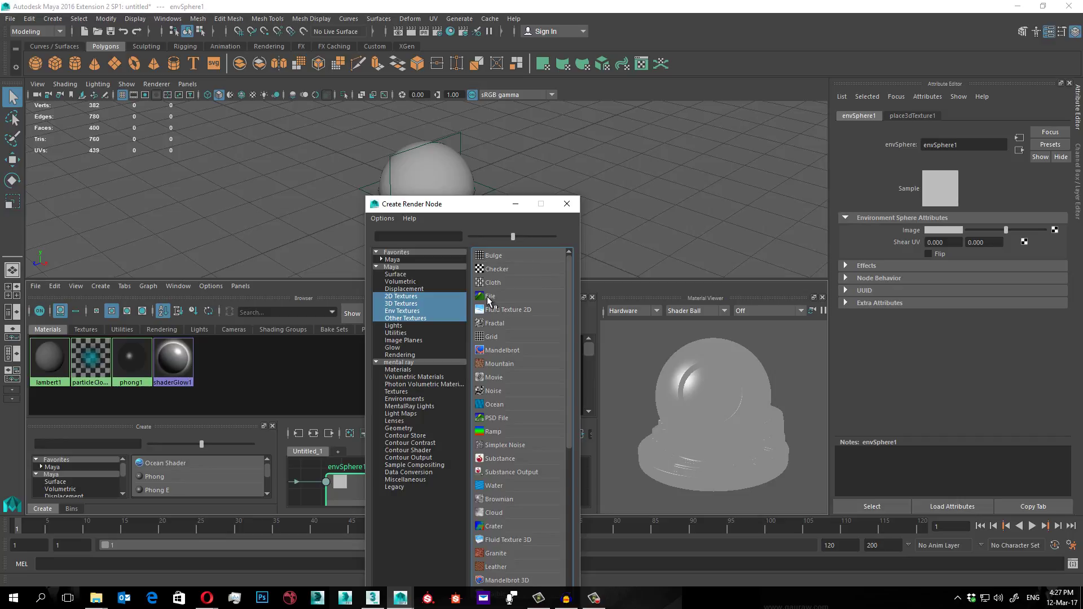
pyautogui.click(492, 302)
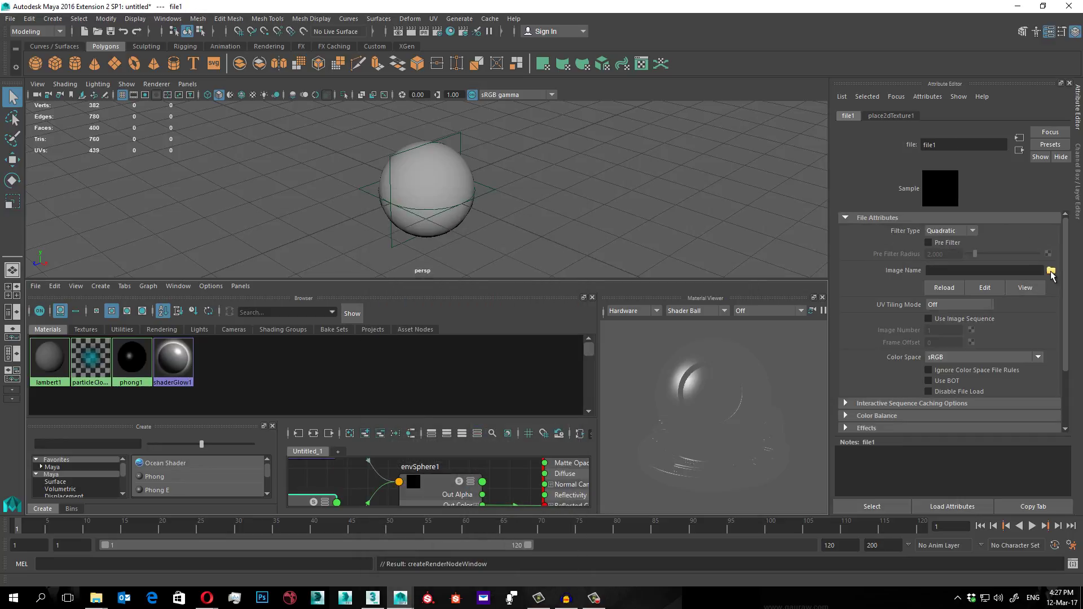
pyautogui.click(1051, 272)
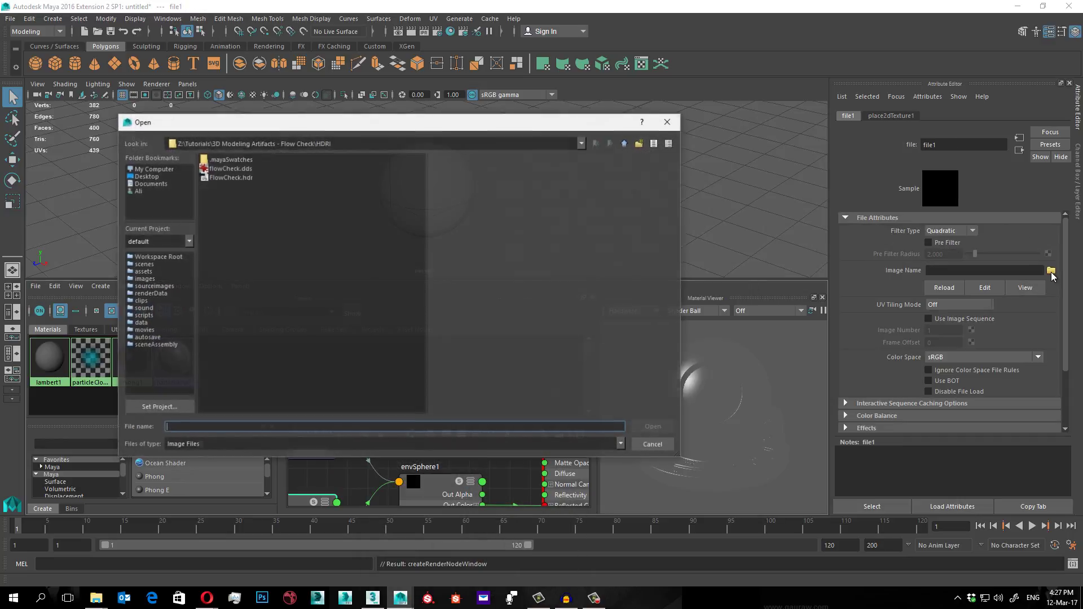
pyautogui.doubleClick(242, 178)
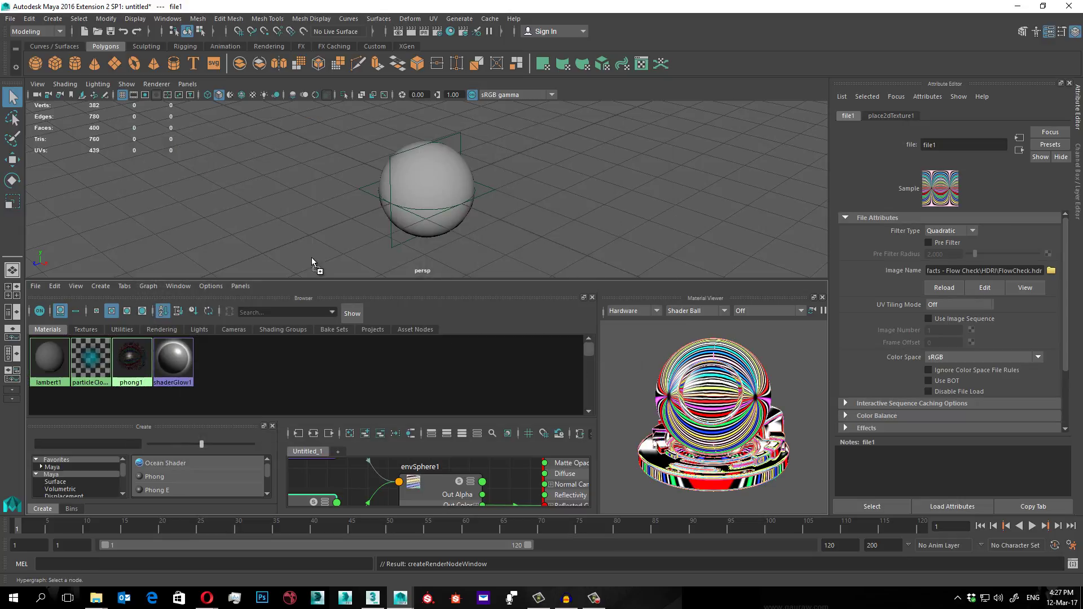
pyautogui.moveTo(444, 197); pyautogui.dragTo(441, 193, button='middle')
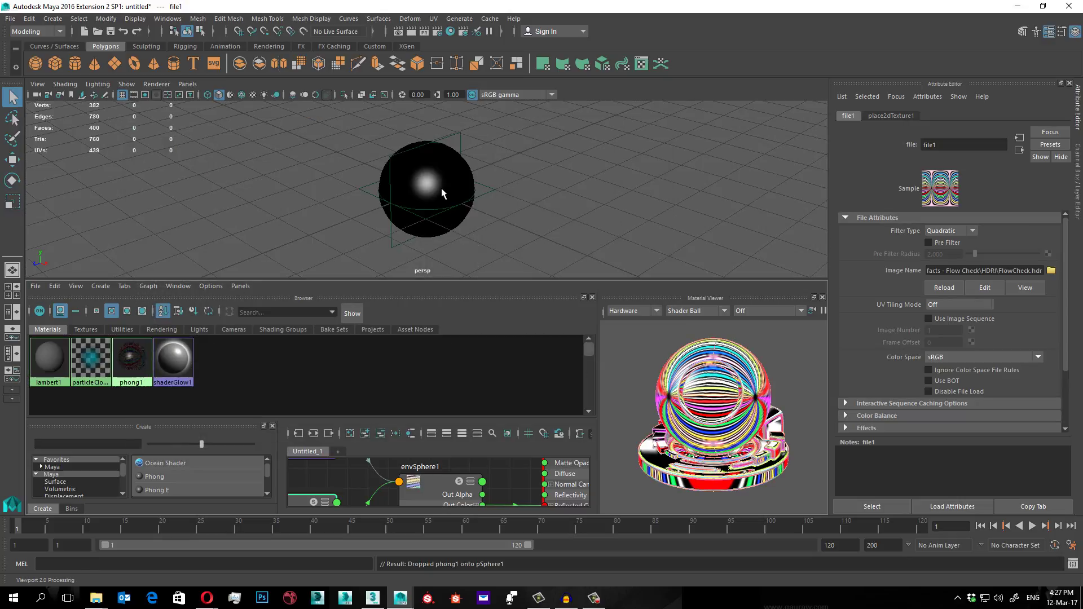
# - Turn on Hardware Texturing, maximize the perspective view with Space, and orbit the sphere
pyautogui.click(65, 84)
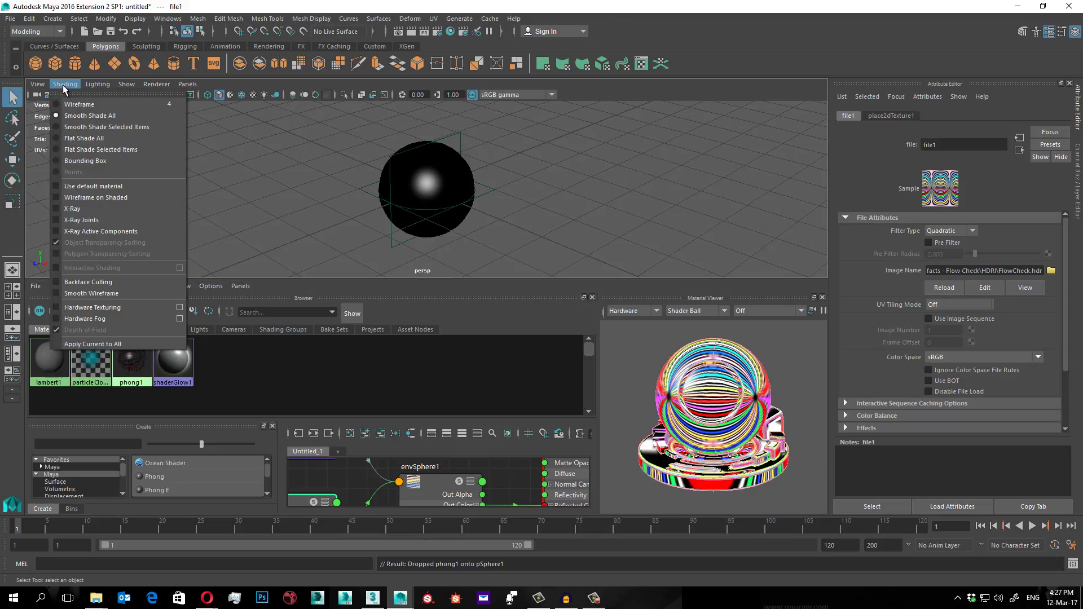
pyautogui.click(111, 308)
pyautogui.keyDown('alt'); pyautogui.moveTo(341, 189); pyautogui.dragTo(346, 188); pyautogui.keyUp('alt')
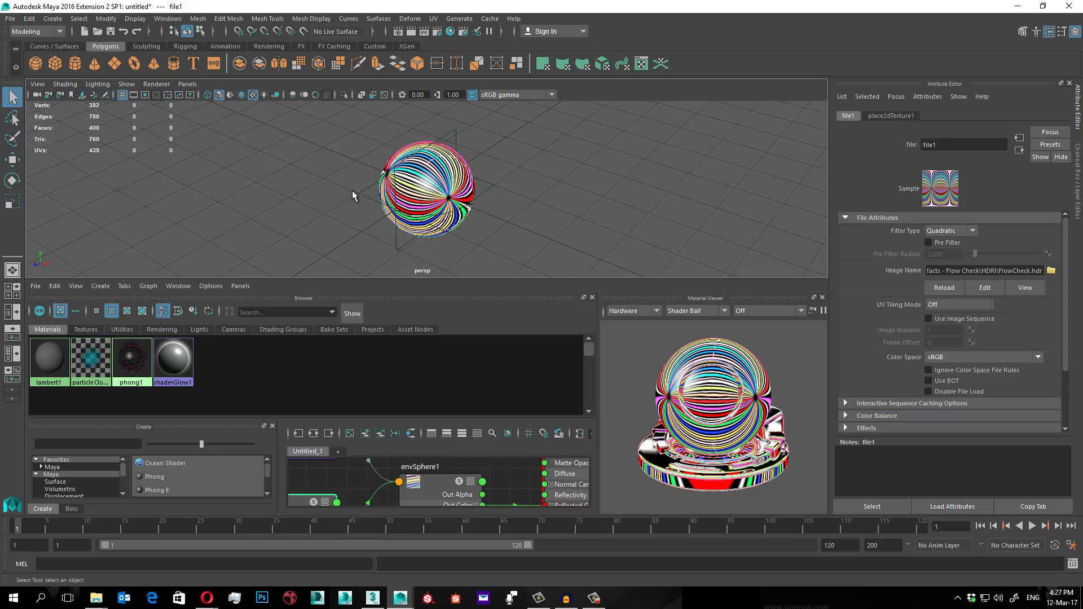
pyautogui.press('space')
pyautogui.moveTo(387, 217)
pyautogui.keyDown('alt'); pyautogui.mouseDown()
pyautogui.moveTo(427, 303)
pyautogui.moveTo(459, 264)
pyautogui.moveTo(452, 297)
pyautogui.moveTo(559, 286)
pyautogui.moveTo(746, 320)
pyautogui.mouseUp(); pyautogui.keyUp('alt')
pyautogui.scroll(5, 426, 303)
pyautogui.hotkey('ctrl', 'a')
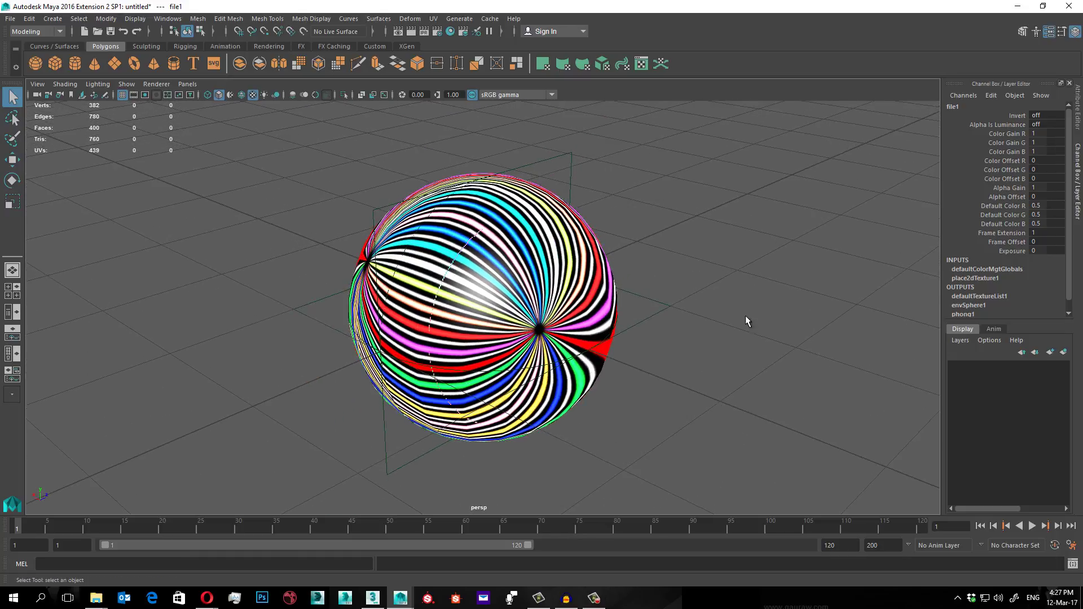